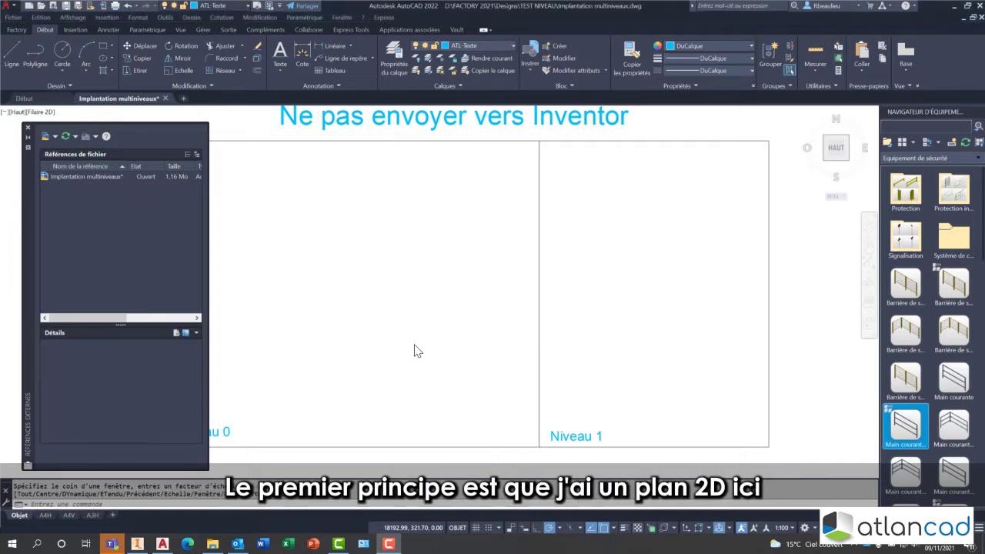
# Step: Place the INJECTION machine from the BIBLIO FACTORY MACHINE folder in the upper right of Niveau 0, unrotated
pyautogui.scroll(-3, 486, 356)
pyautogui.moveTo(486, 354); pyautogui.dragTo(500, 329, button='middle')
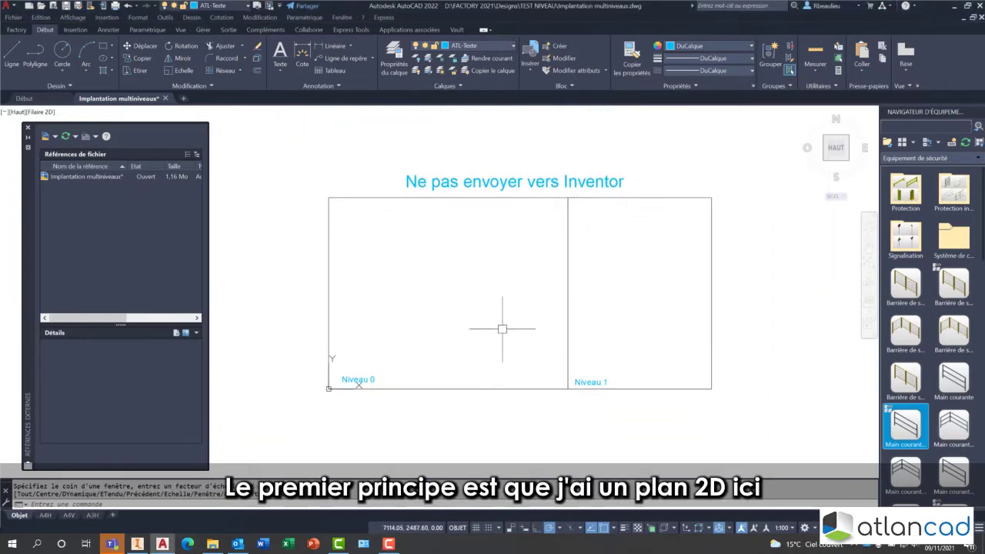
pyautogui.middleClick(320, 342)
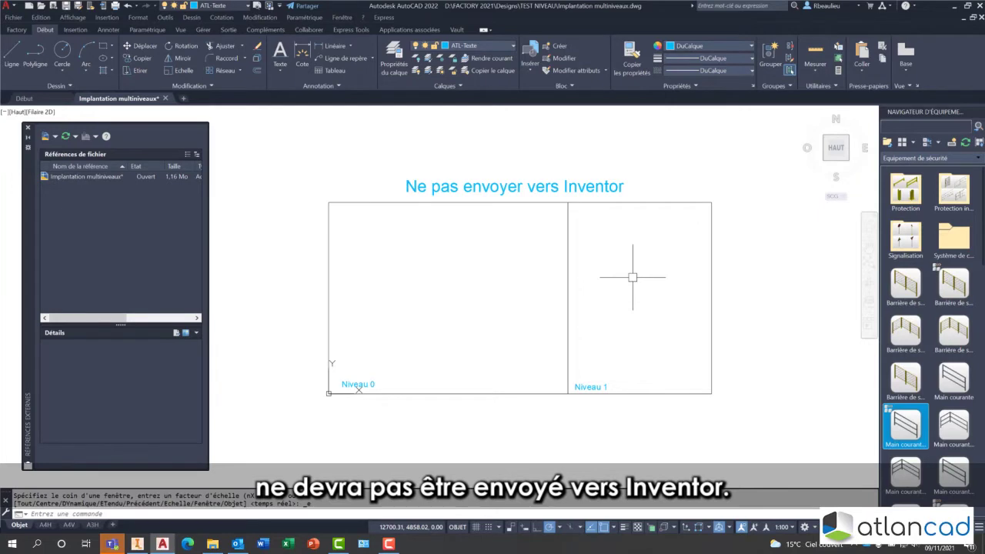
pyautogui.click(888, 143)
pyautogui.doubleClick(952, 235)
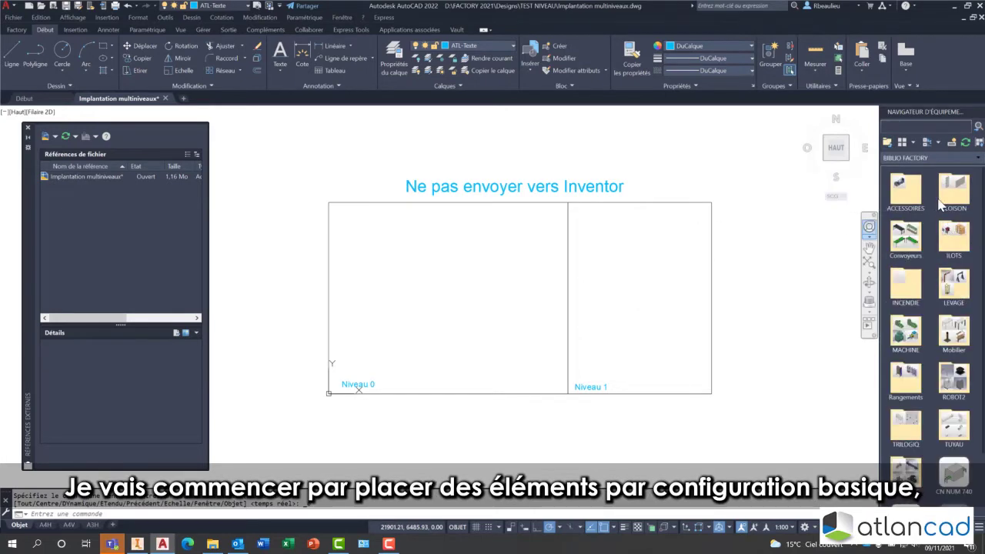
pyautogui.doubleClick(911, 333)
pyautogui.moveTo(907, 332); pyautogui.dragTo(483, 300)
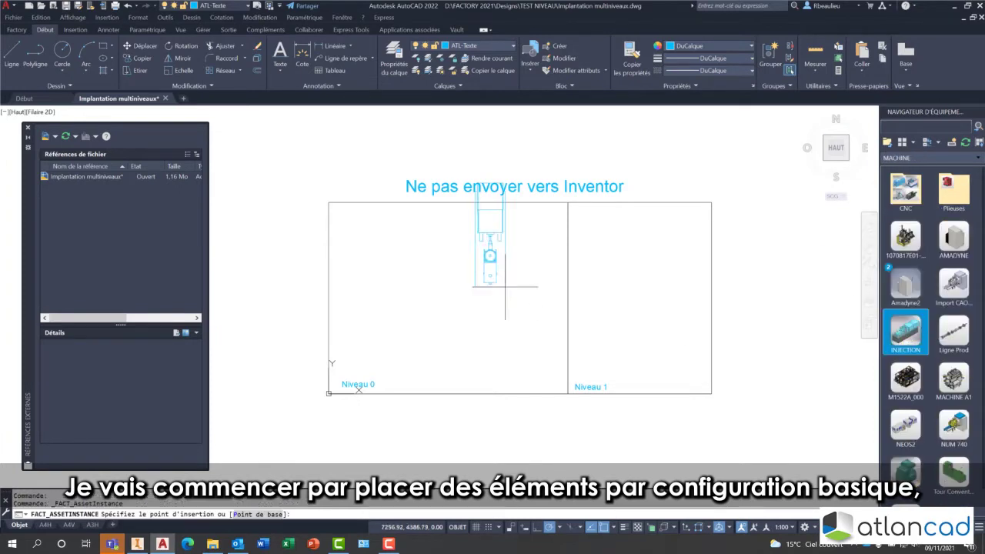
pyautogui.click(558, 312)
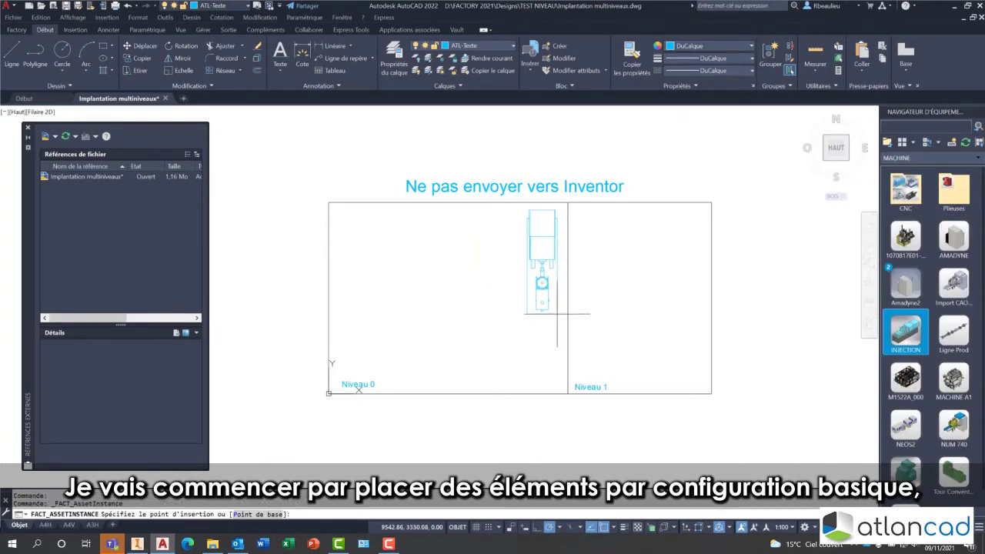
pyautogui.click(619, 305)
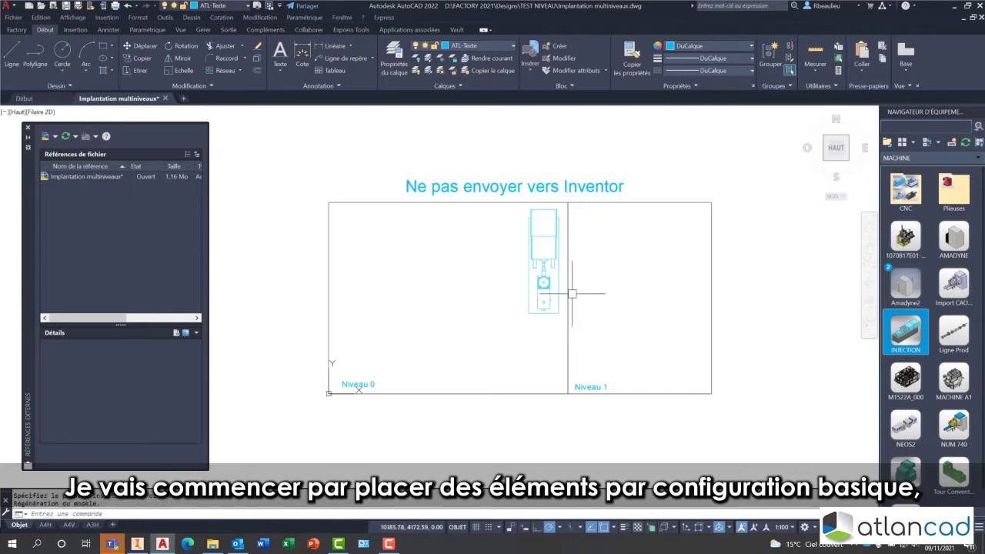
# Step: Place the PRESSE machine in the upper left corner of Niveau 0, rotated 180°
pyautogui.click(908, 474)
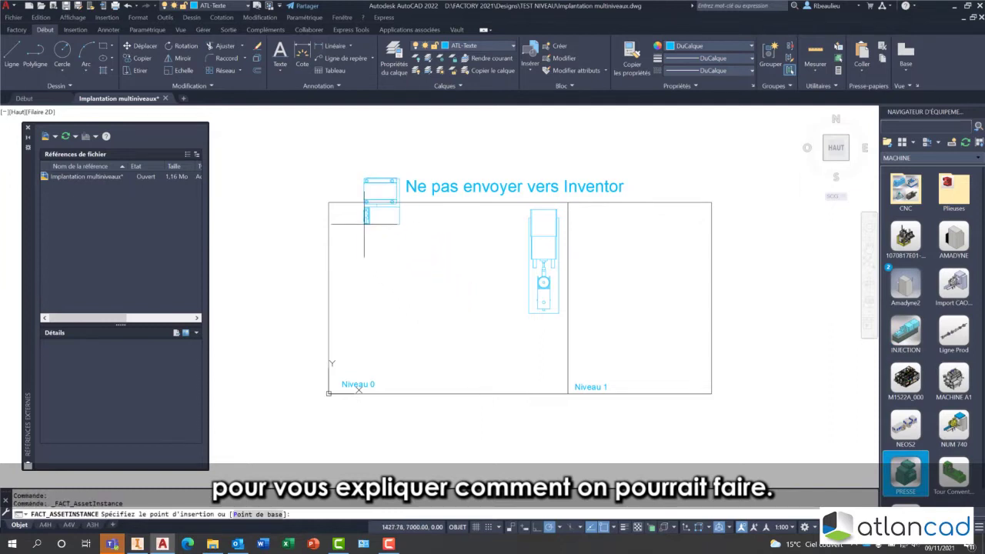
pyautogui.click(331, 266)
pyautogui.press('Return')
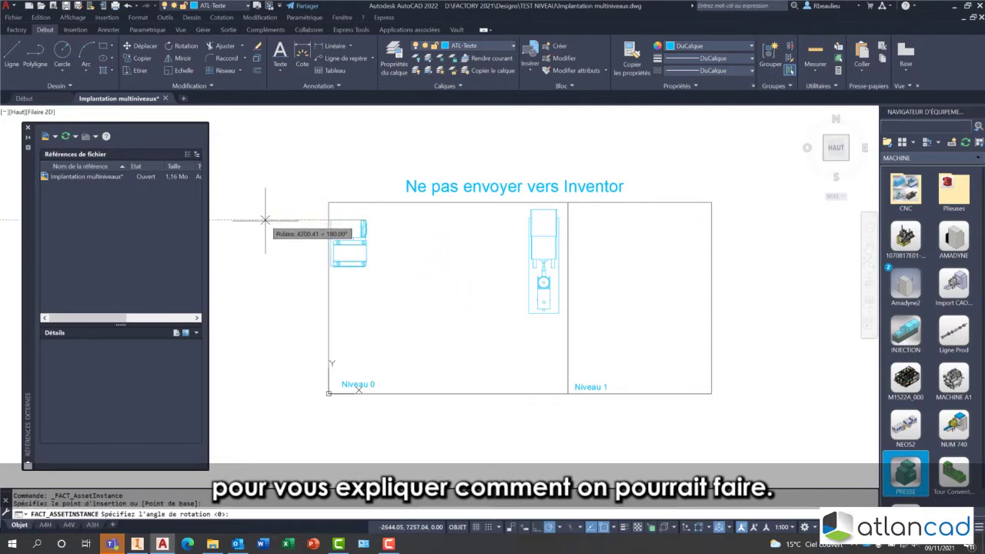
pyautogui.press('Escape')
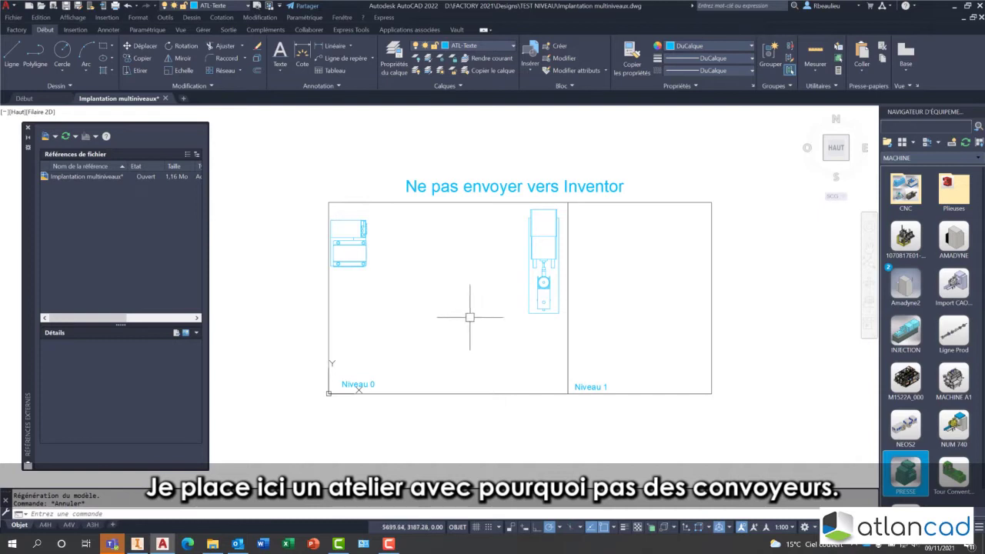
# Step: Lay an L-shaped belt conveyor from the Convoyeur Bande folder below the press, running 3800 down and then 8000 to the right
pyautogui.click(887, 142)
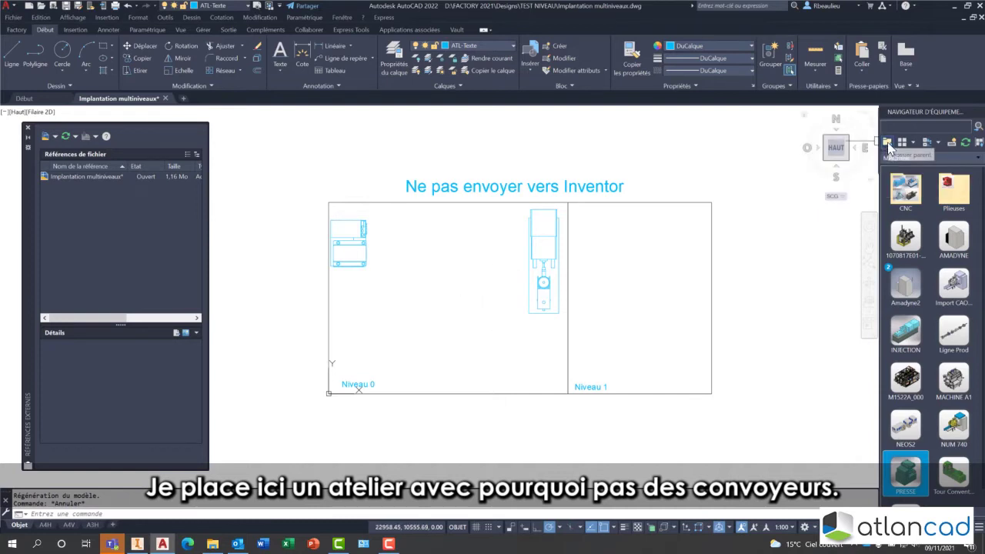
pyautogui.doubleClick(902, 191)
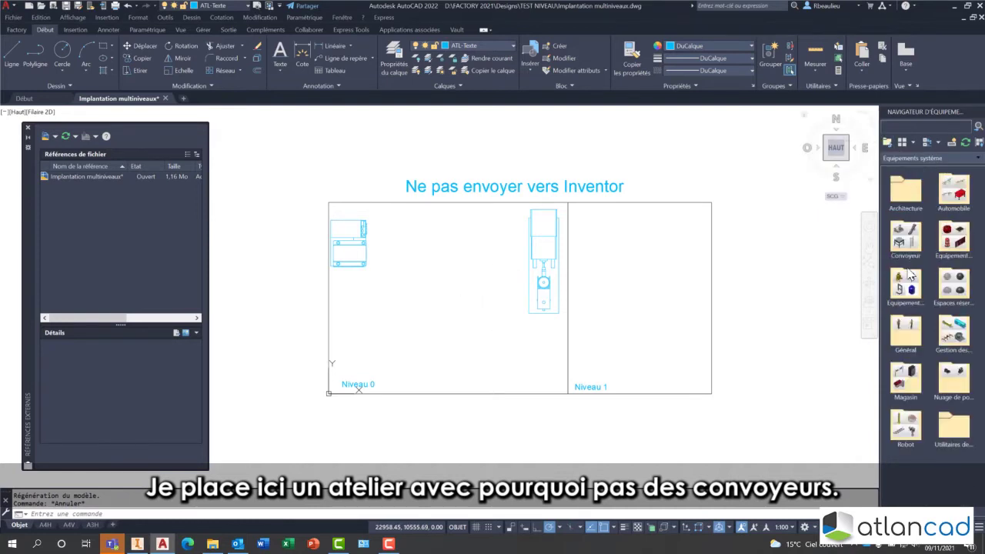
pyautogui.doubleClick(906, 238)
pyautogui.doubleClick(906, 285)
pyautogui.moveTo(906, 190); pyautogui.dragTo(731, 245)
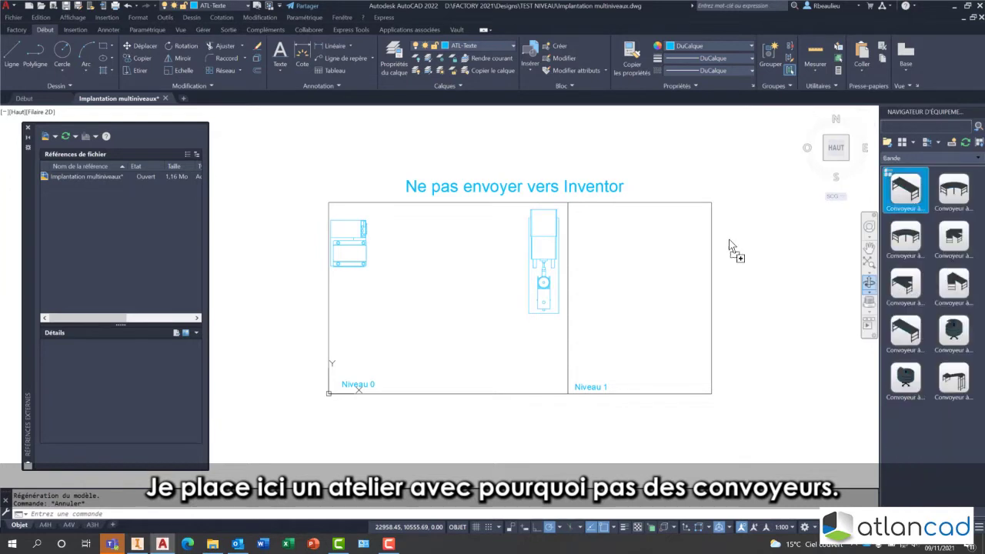
pyautogui.click(355, 283)
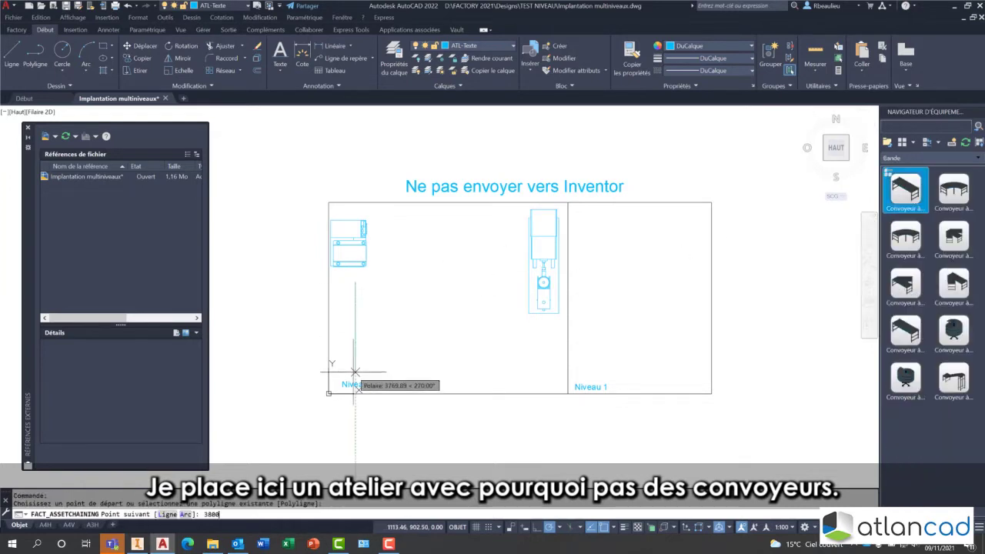
pyautogui.write('3800')
pyautogui.press('Return')
pyautogui.write('8000')
pyautogui.press('Return')
pyautogui.press('Escape')
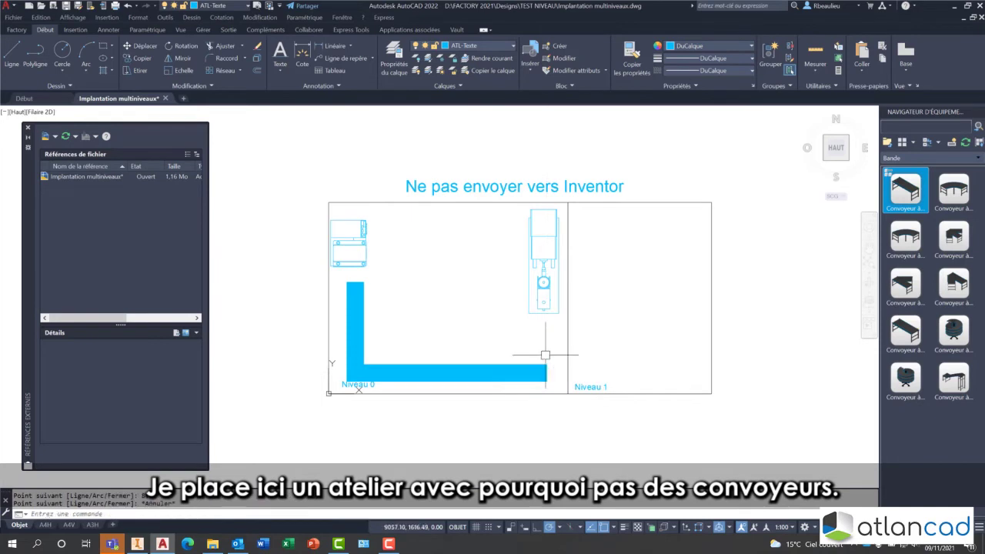
# Step: Place the Paket robot from the ROBOT2 folder at the inner corner of the L-shaped conveyor, oriented diagonally toward the bend
pyautogui.click(887, 143)
pyautogui.doubleClick(953, 238)
pyautogui.doubleClick(906, 380)
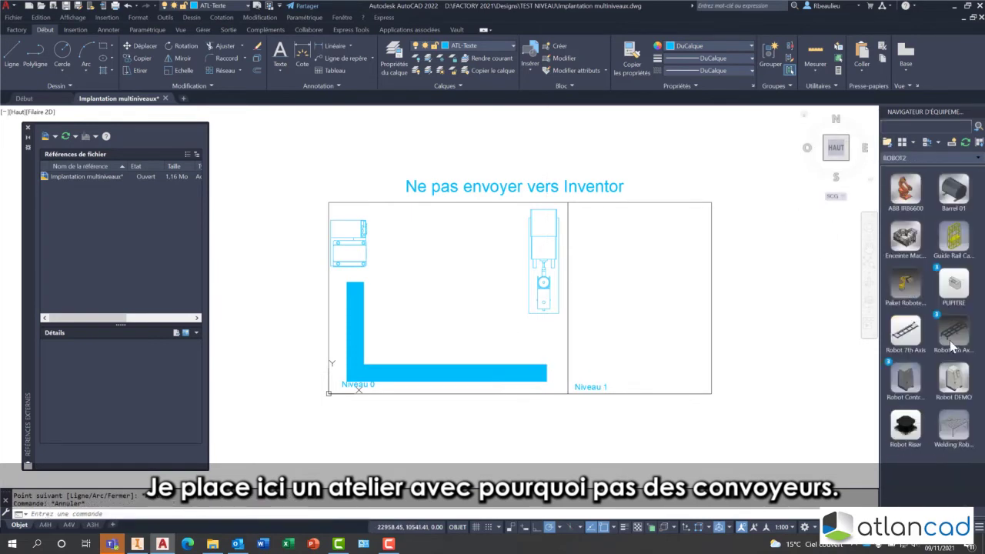
pyautogui.moveTo(906, 283); pyautogui.dragTo(395, 301)
pyautogui.click(382, 352)
pyautogui.press('Escape')
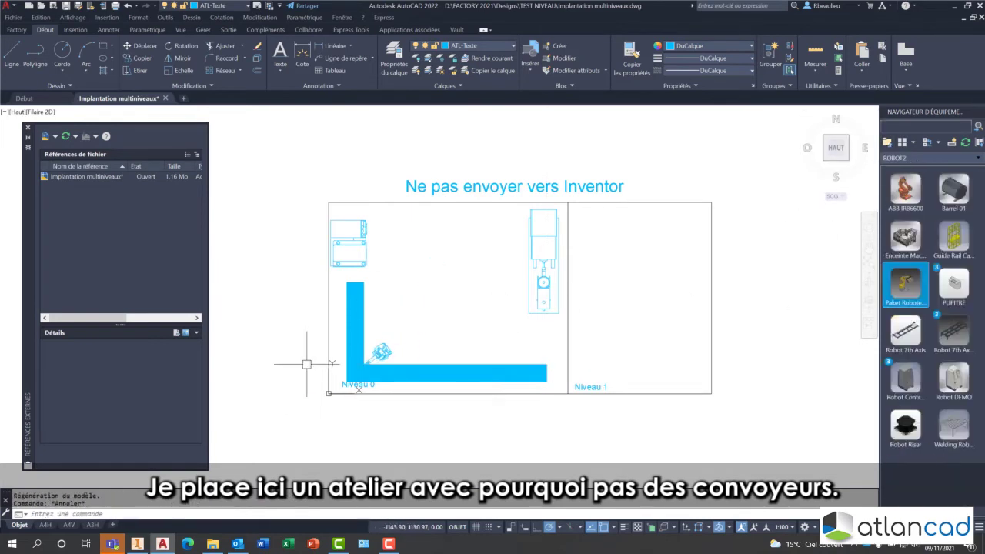
# Step: Place two Homme operators from the Général folder, one beside the injection machine and one beside the press
pyautogui.click(887, 143)
pyautogui.doubleClick(915, 203)
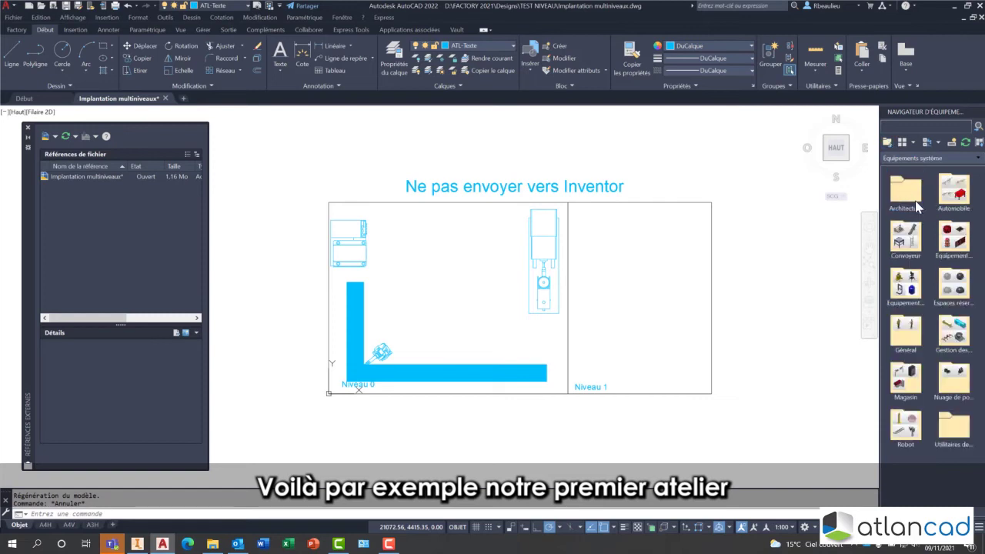
pyautogui.doubleClick(912, 328)
pyautogui.moveTo(906, 246); pyautogui.dragTo(493, 286)
pyautogui.click(514, 246)
pyautogui.press('Escape')
pyautogui.moveTo(906, 243); pyautogui.dragTo(385, 230)
pyautogui.click(365, 231)
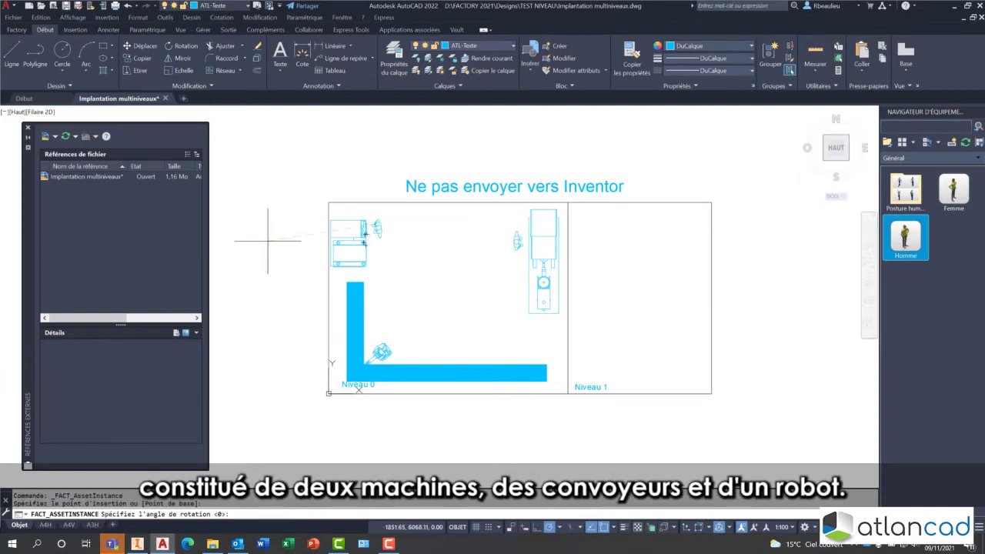
pyautogui.press('Escape')
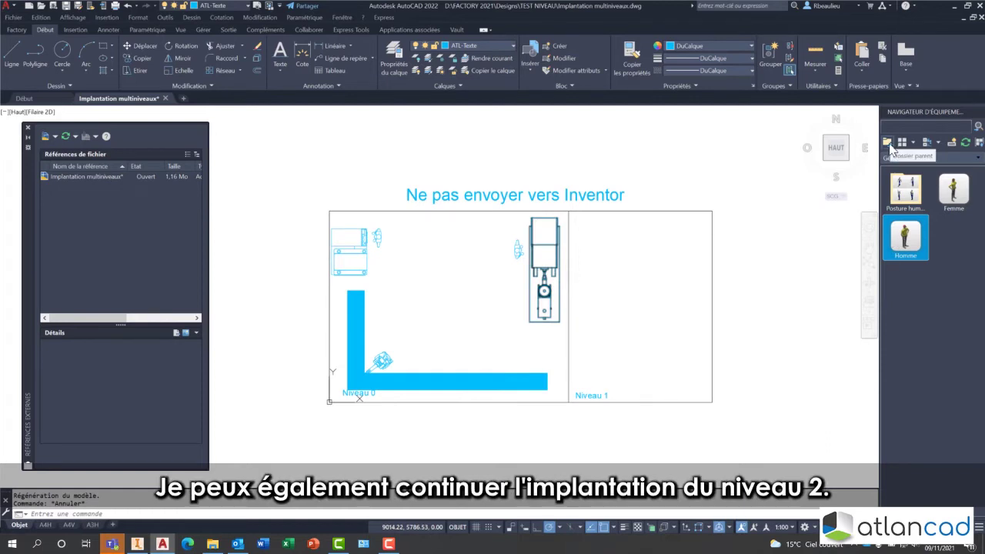
# Step: Place the conventional lathe from the BIBLIO FACTORY MACHINE folder in the upper right corner of Niveau 1
pyautogui.click(888, 144)
pyautogui.doubleClick(940, 226)
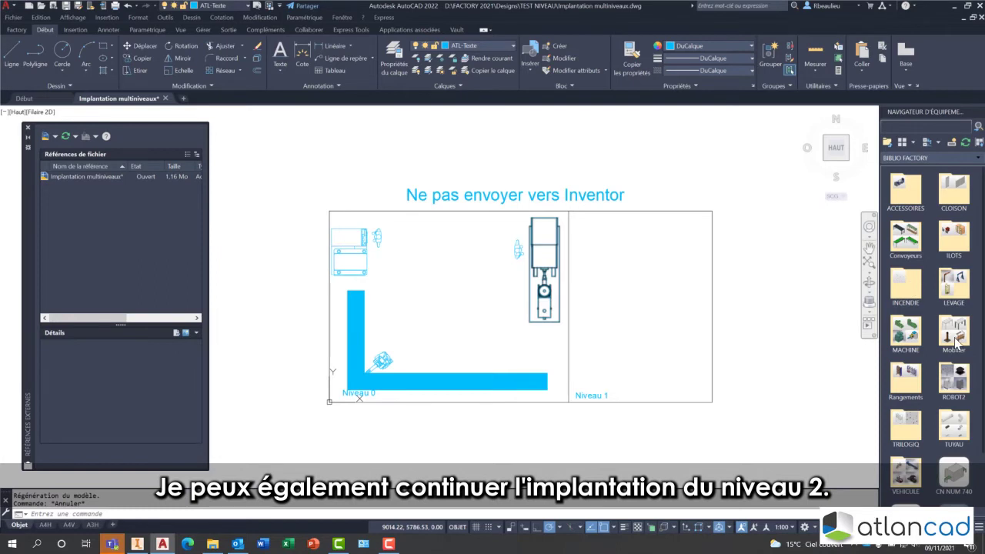
pyautogui.doubleClick(897, 332)
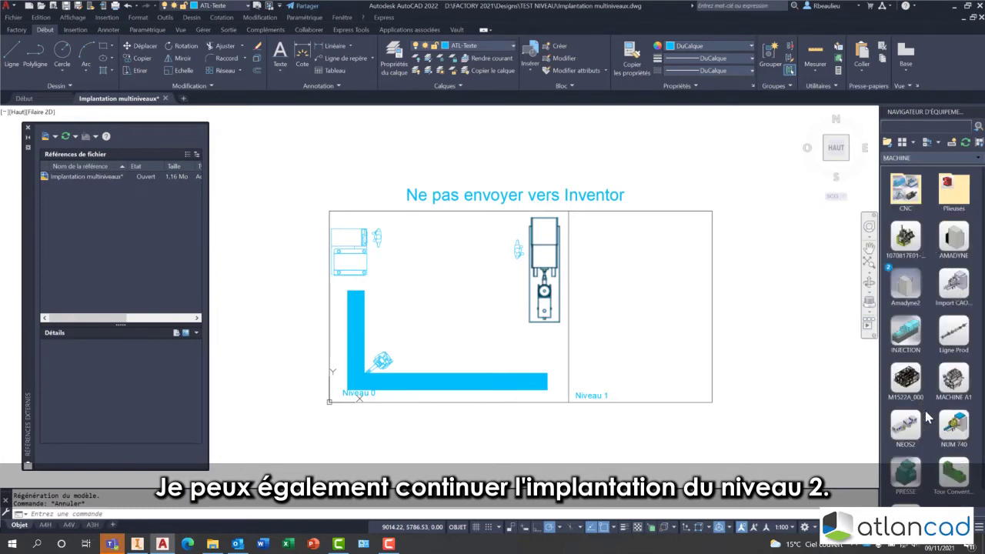
pyautogui.click(951, 479)
pyautogui.click(696, 221)
pyautogui.press('Return')
pyautogui.press('Escape')
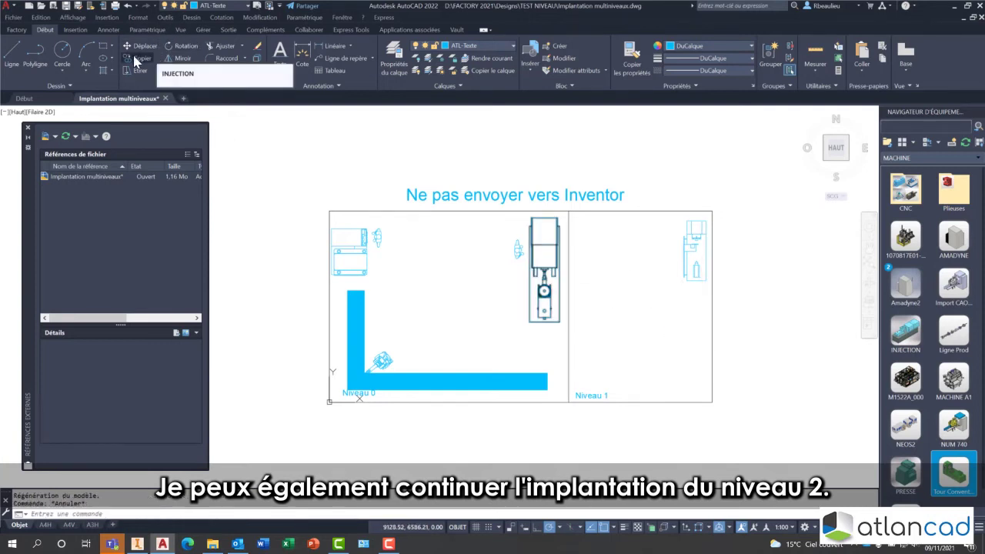
# Step: Copy the lathe about 4170 straight down into the lower right of Niveau 1
pyautogui.click(136, 58)
pyautogui.click(692, 269)
pyautogui.press('Return')
pyautogui.click(668, 248)
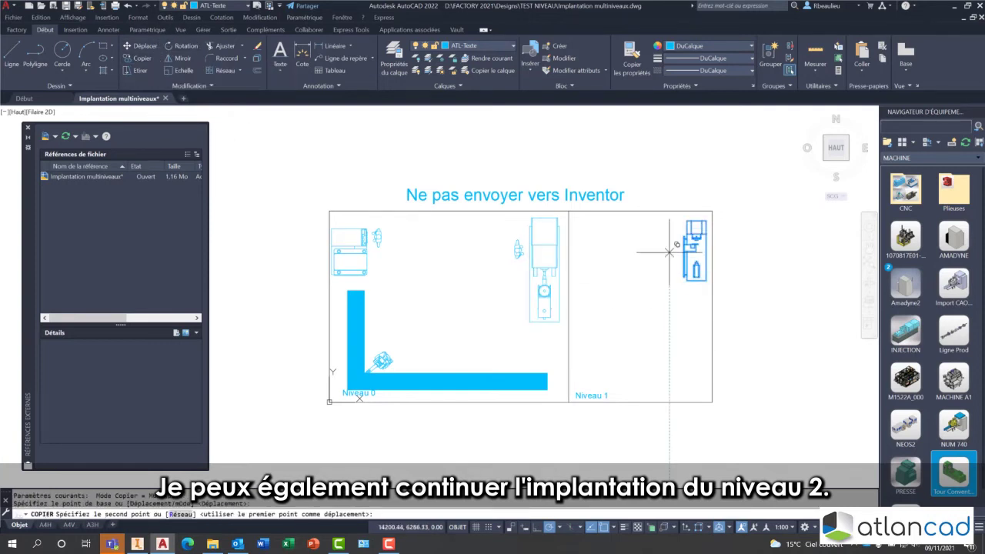
pyautogui.click(669, 351)
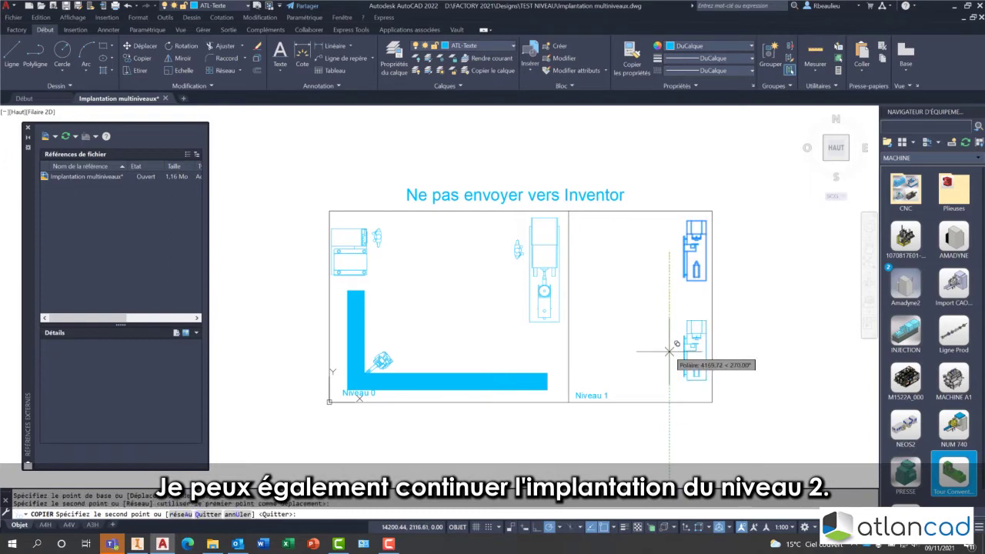
pyautogui.press('Escape')
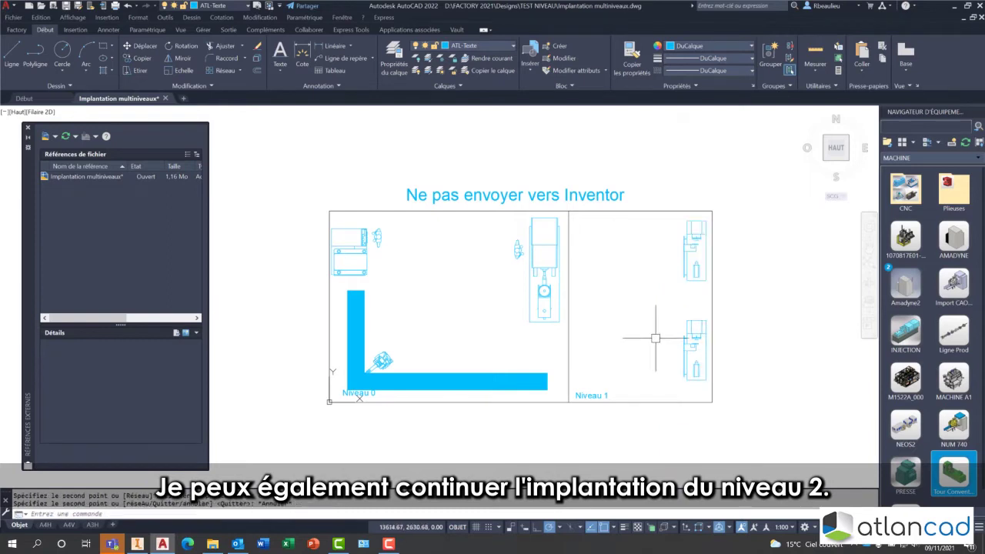
# Step: Start a chained Main courante handrail from the safety equipment at Niveau 1's upper right, with a 5300 run to the left
pyautogui.click(889, 146)
pyautogui.doubleClick(905, 199)
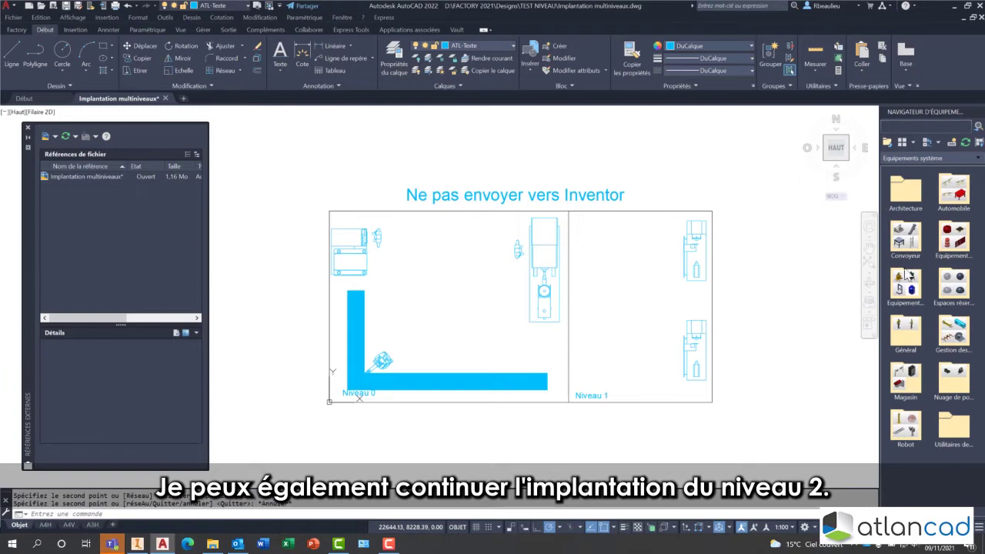
pyautogui.doubleClick(962, 251)
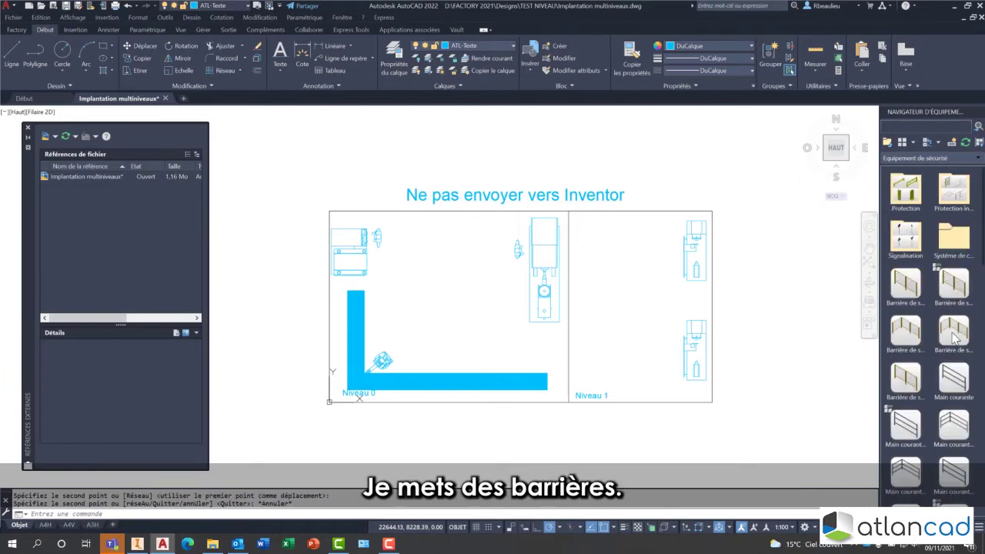
pyautogui.click(908, 427)
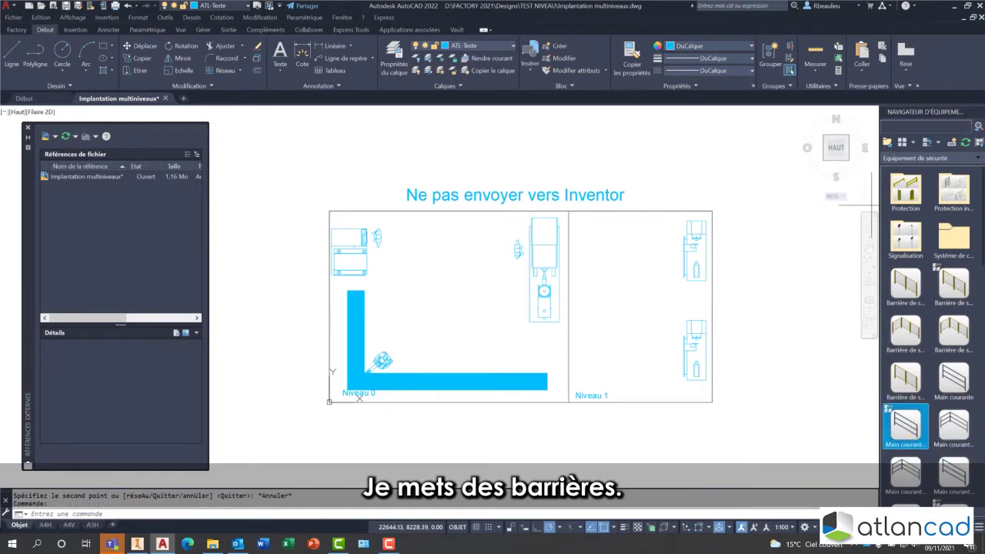
pyautogui.scroll(3, 677, 216)
pyautogui.scroll(2, 672, 215)
pyautogui.click(748, 211)
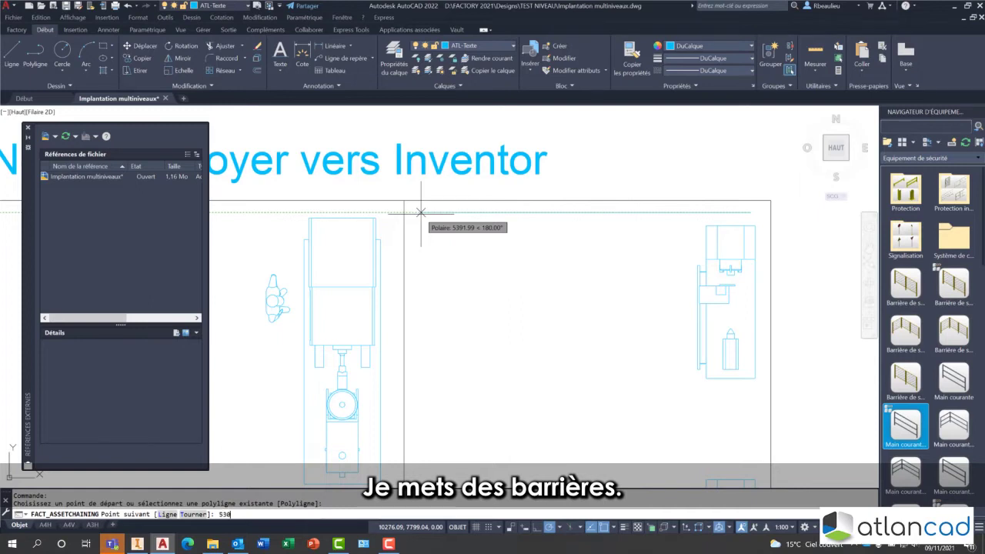
pyautogui.press('Return')
# Step: Continue the handrail 7300 down Niveau 1's left side and along its lower edge to the right, ending the chain
pyautogui.scroll(-4, 416, 216)
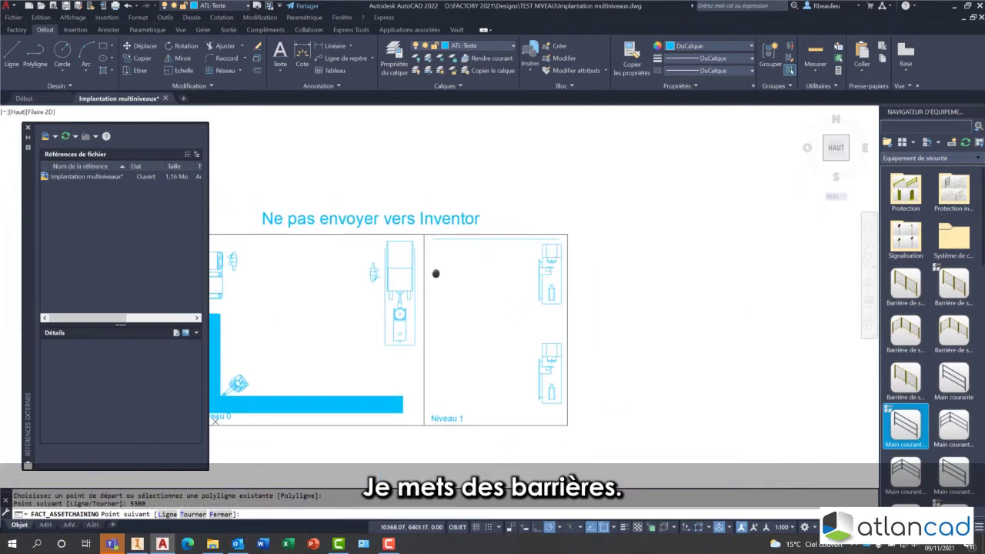
pyautogui.scroll(3, 436, 317)
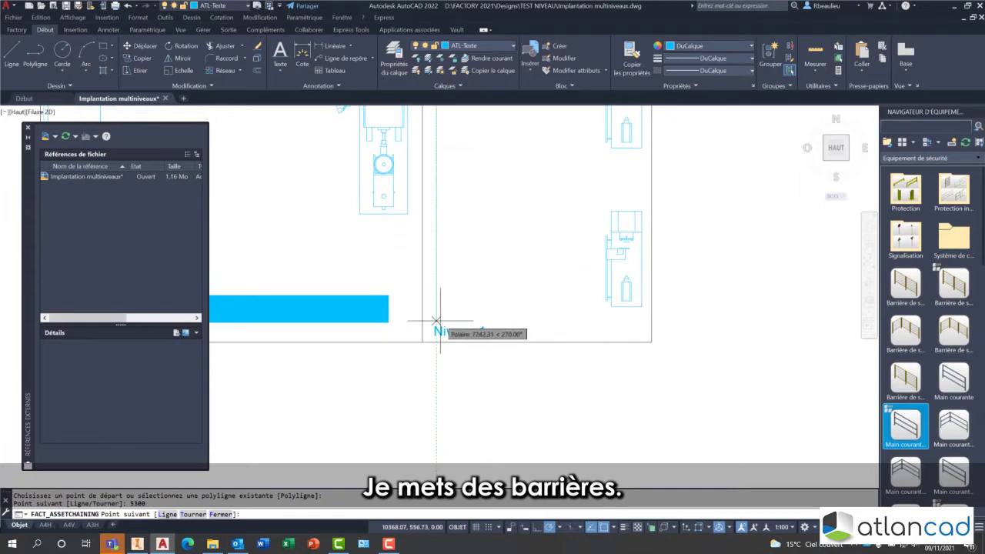
pyautogui.press('Return')
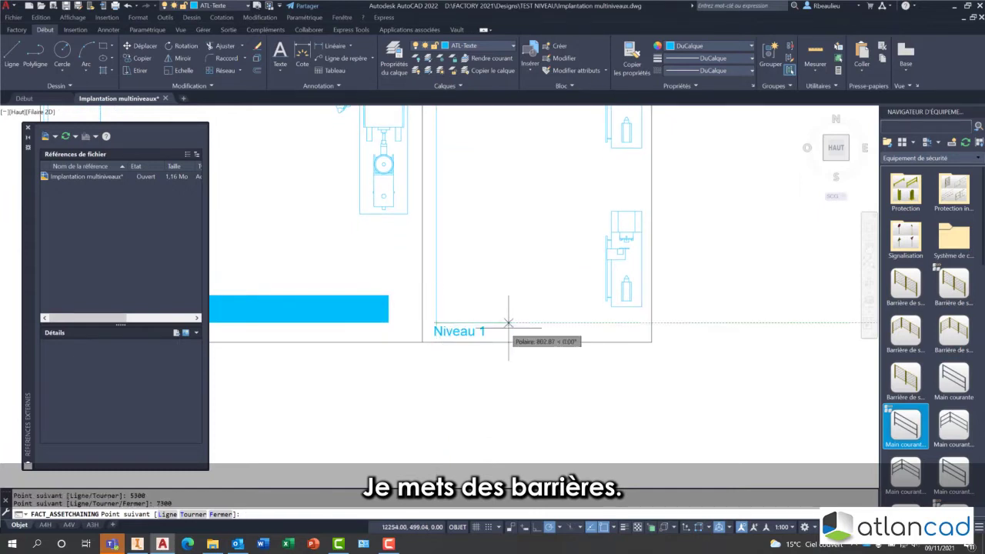
pyautogui.scroll(-3, 637, 328)
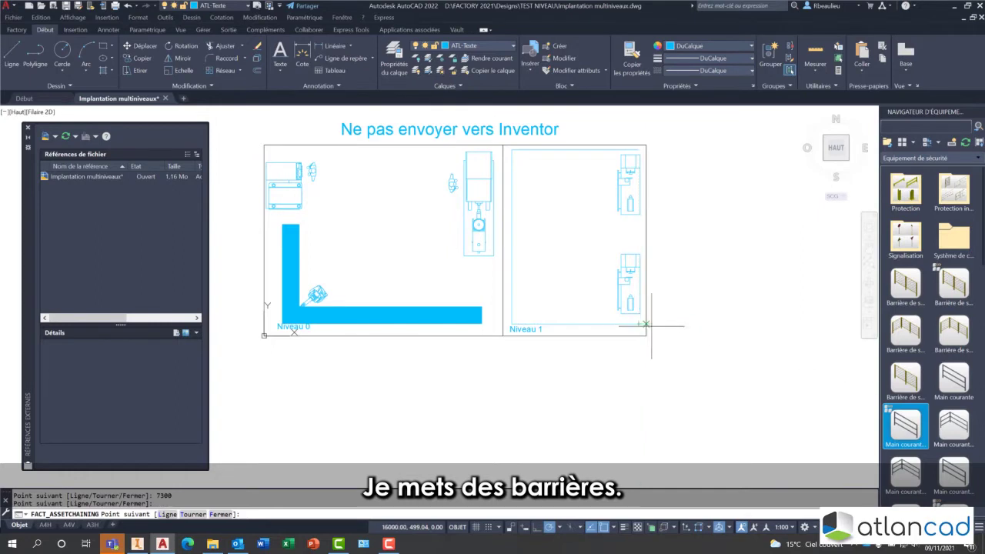
pyautogui.press('Return')
pyautogui.moveTo(660, 308); pyautogui.dragTo(690, 364, button='middle')
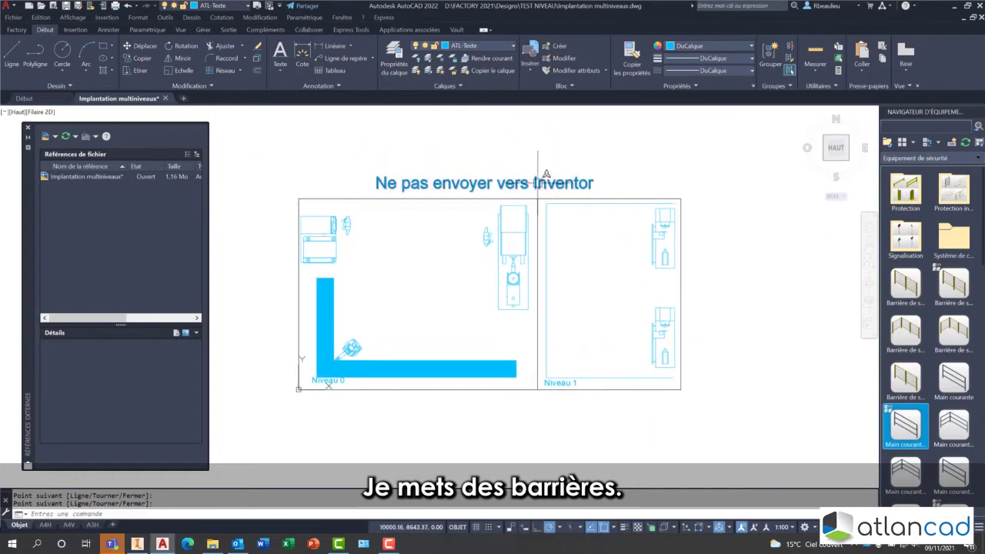
pyautogui.scroll(3, 664, 244)
pyautogui.moveTo(631, 253); pyautogui.dragTo(704, 266, button='middle')
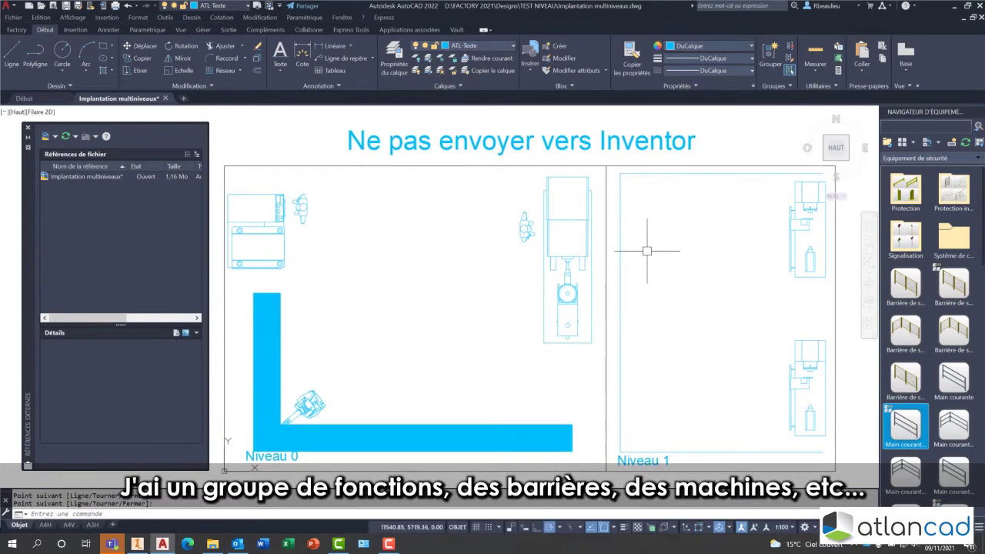
# Step: Save the Implantation multiniveaux drawing with the completed Niveau 0 and Niveau 1 layouts
pyautogui.scroll(-3, 647, 249)
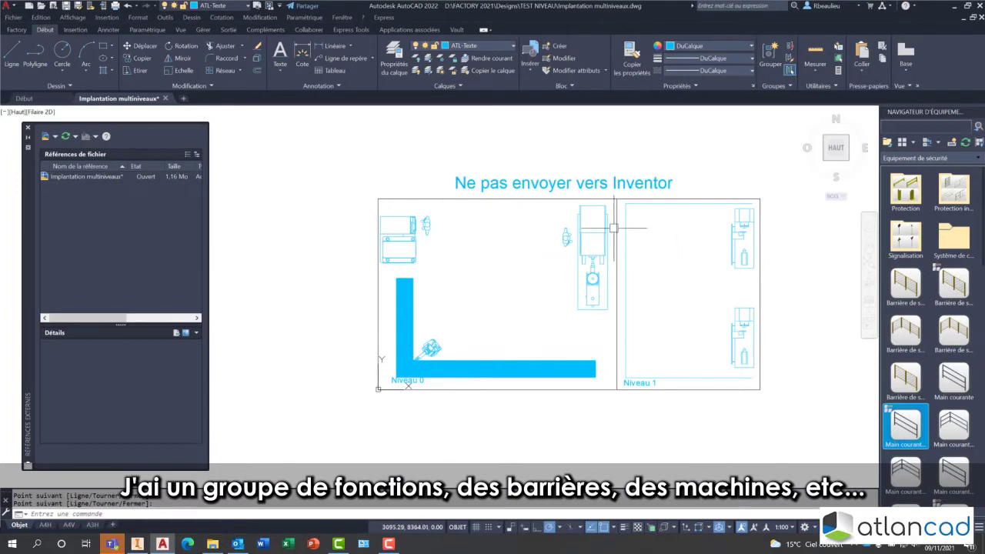
pyautogui.moveTo(372, 175); pyautogui.dragTo(352, 182, button='middle')
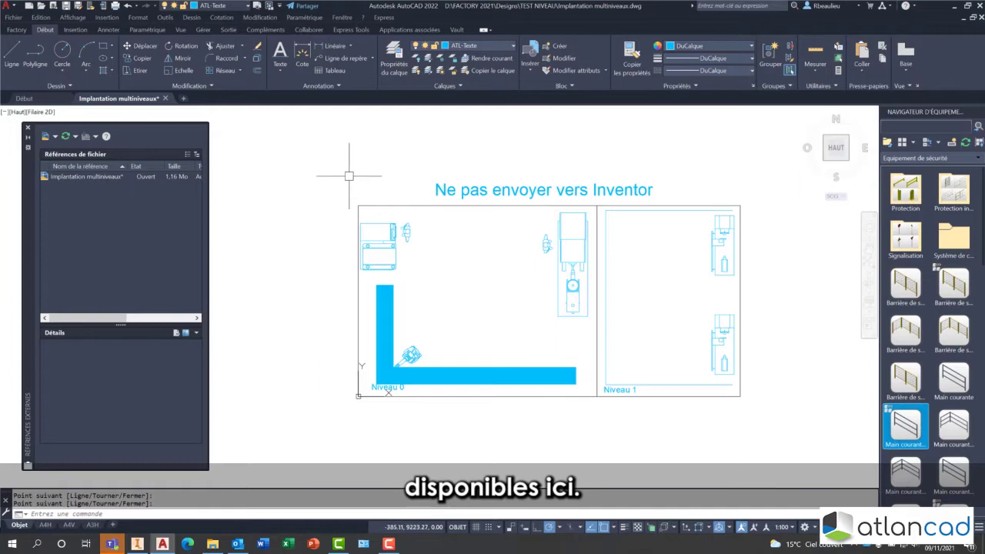
pyautogui.click(67, 6)
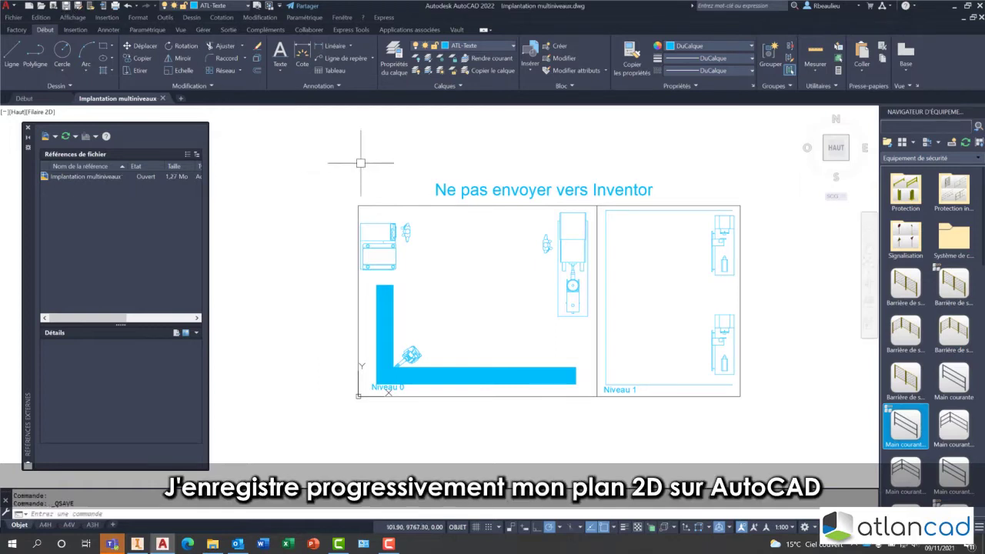
# Step: Start a Write Block (WBLOC) and select all the Niveau 0 equipment together with its text label as the source objects
pyautogui.write('w')
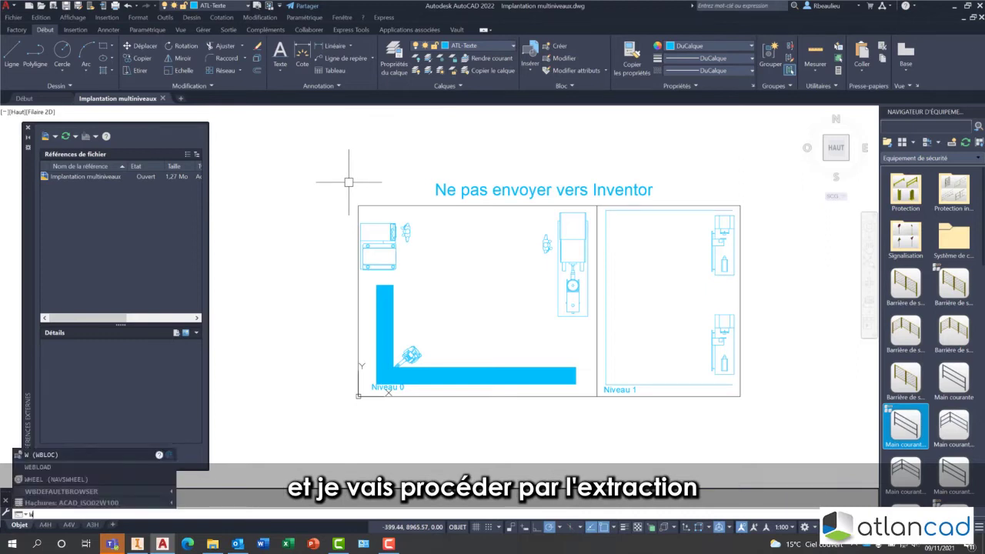
pyautogui.press('Return')
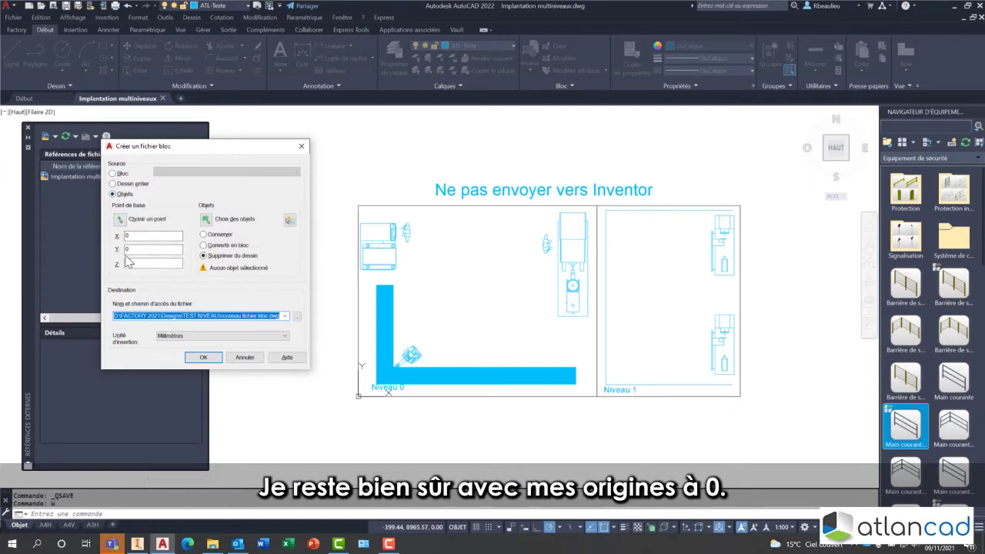
pyautogui.click(206, 220)
pyautogui.click(341, 199)
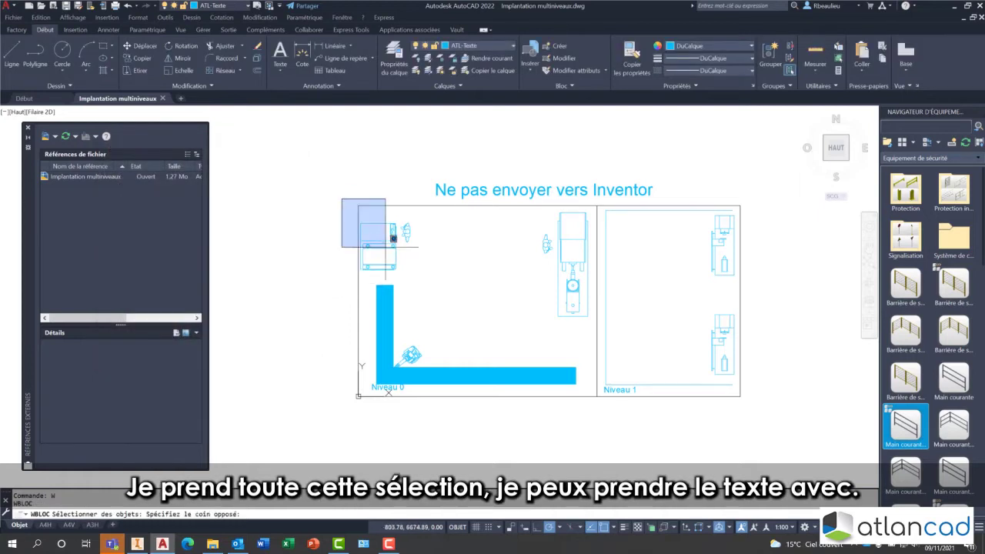
pyautogui.click(596, 401)
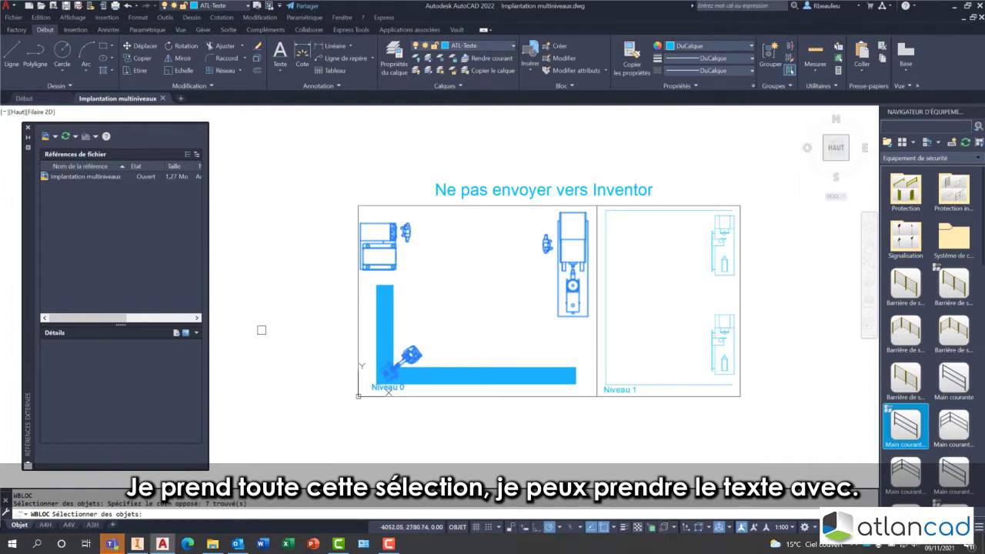
pyautogui.press('Return')
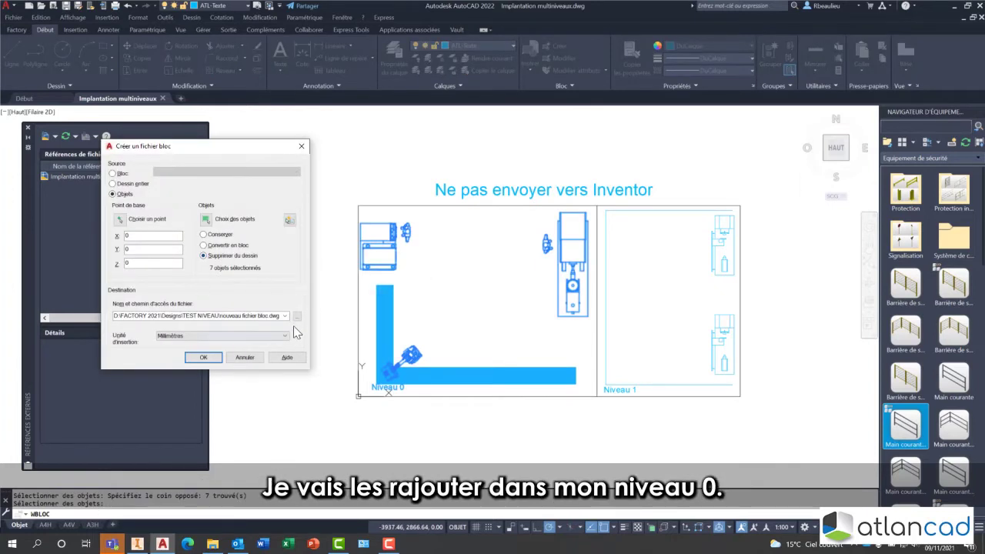
# Step: Write the selected Niveau 0 objects to the file Niveau 0 in the TEST NIVEAU folder, removing them from the drawing
pyautogui.click(297, 317)
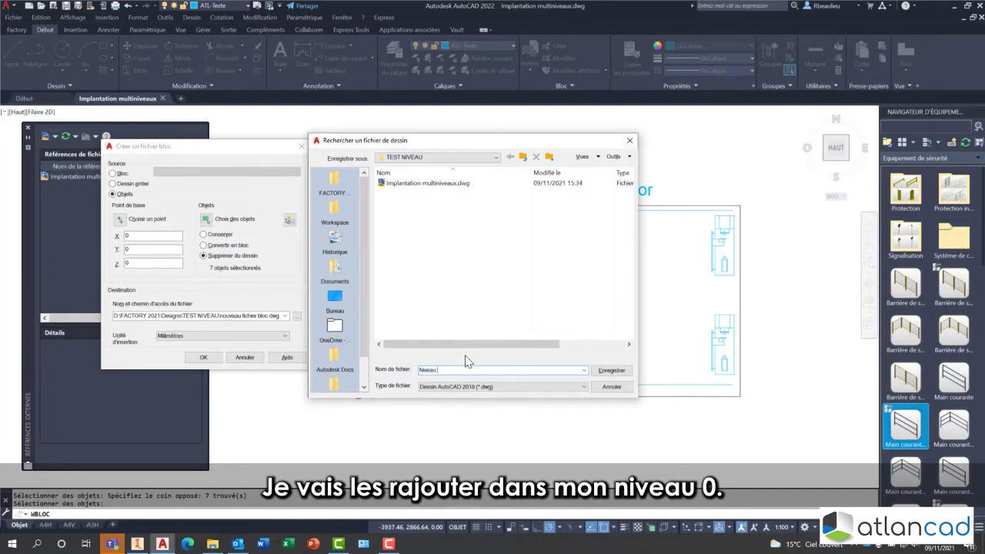
pyautogui.write('Niveau 0')
pyautogui.press('Return')
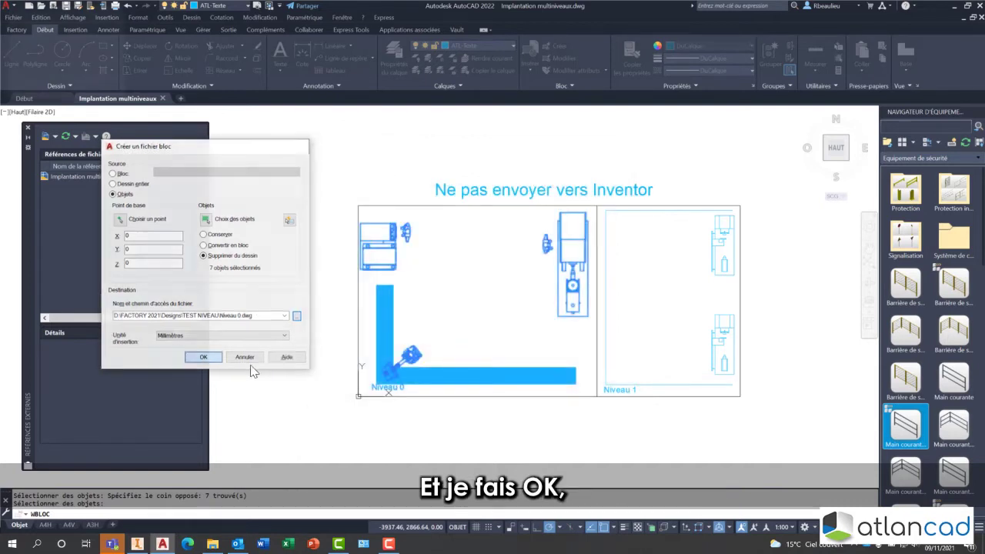
pyautogui.click(203, 357)
pyautogui.moveTo(450, 323); pyautogui.dragTo(424, 323, button='middle')
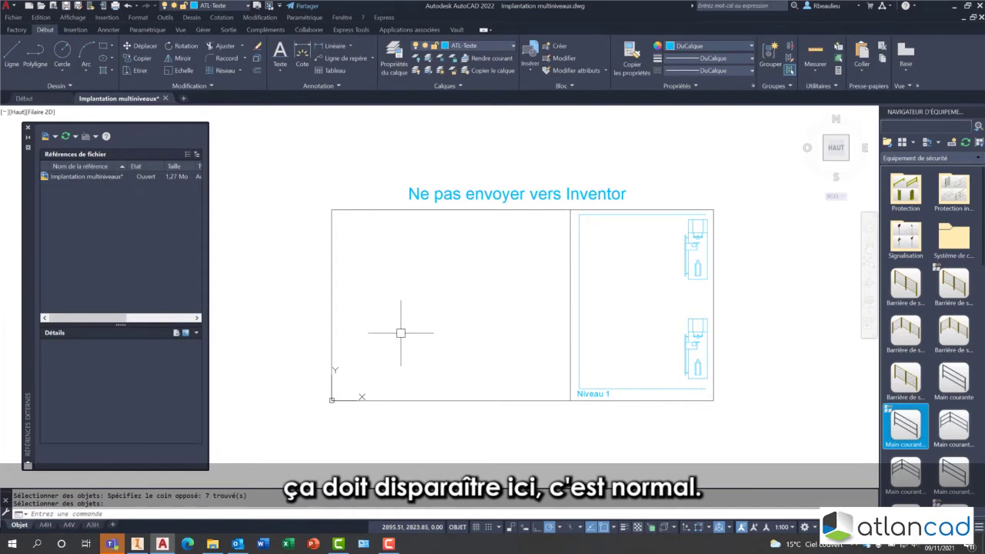
# Step: Start another Write Block and select the Niveau 1 lathes, handrail and text label as the source objects
pyautogui.write('w')
pyautogui.press('Return')
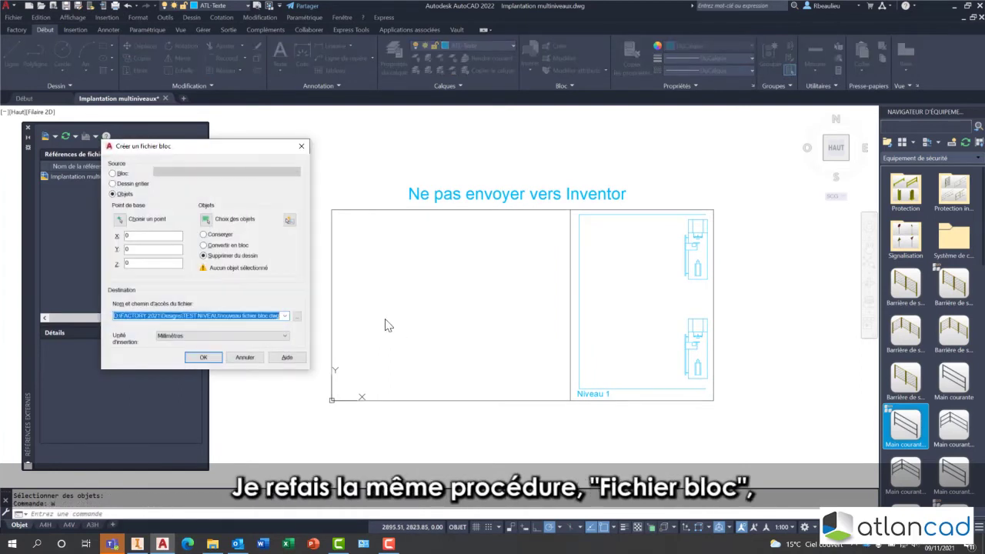
pyautogui.click(206, 220)
pyautogui.click(570, 175)
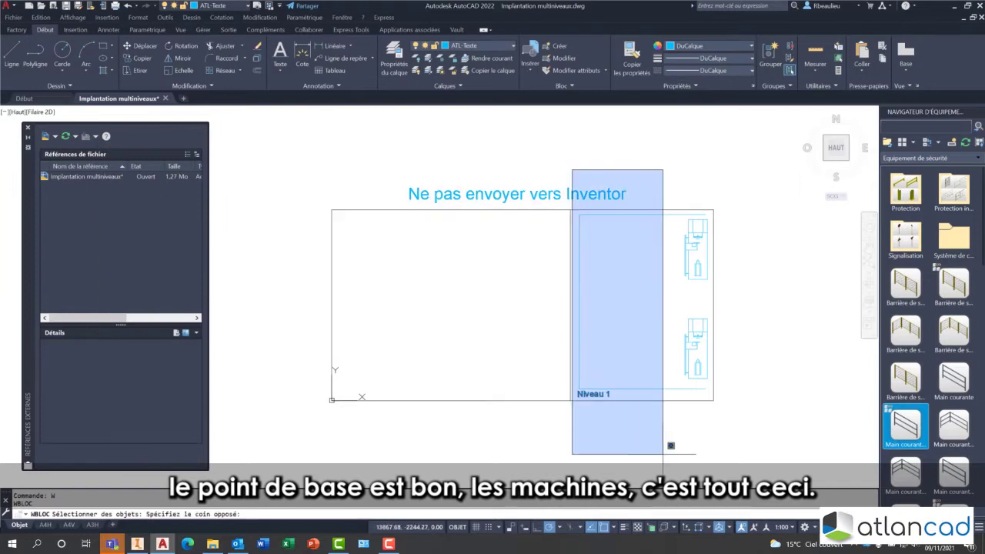
pyautogui.click(723, 437)
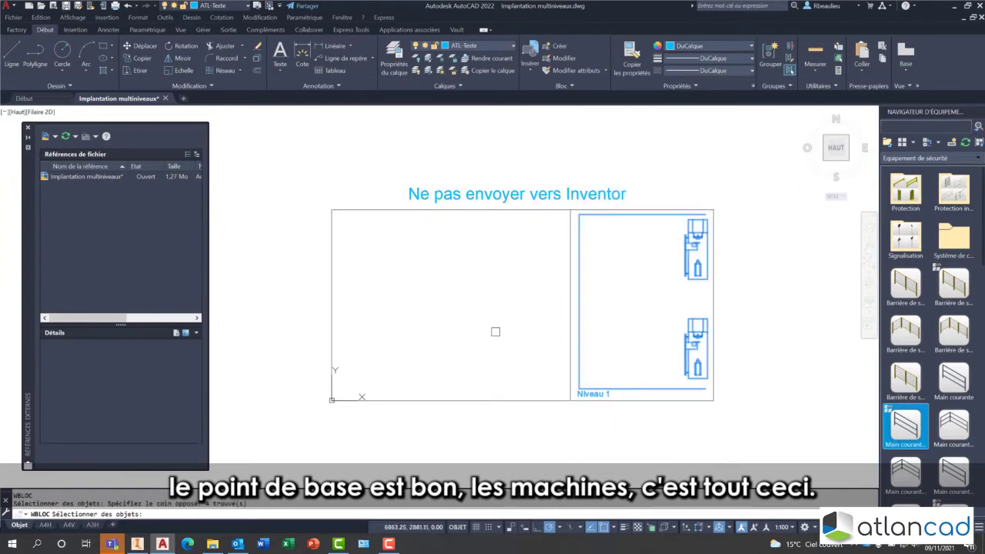
pyautogui.press('Return')
# Step: Write the selected Niveau 1 objects to the file Niveau 1.dwg in the TEST NIVEAU folder, removing them from the drawing
pyautogui.click(297, 316)
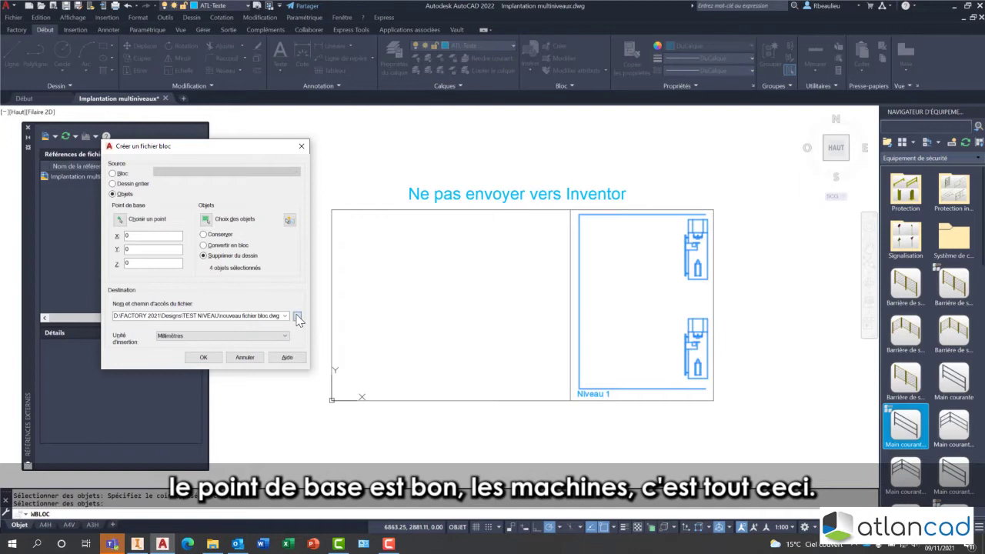
pyautogui.click(403, 193)
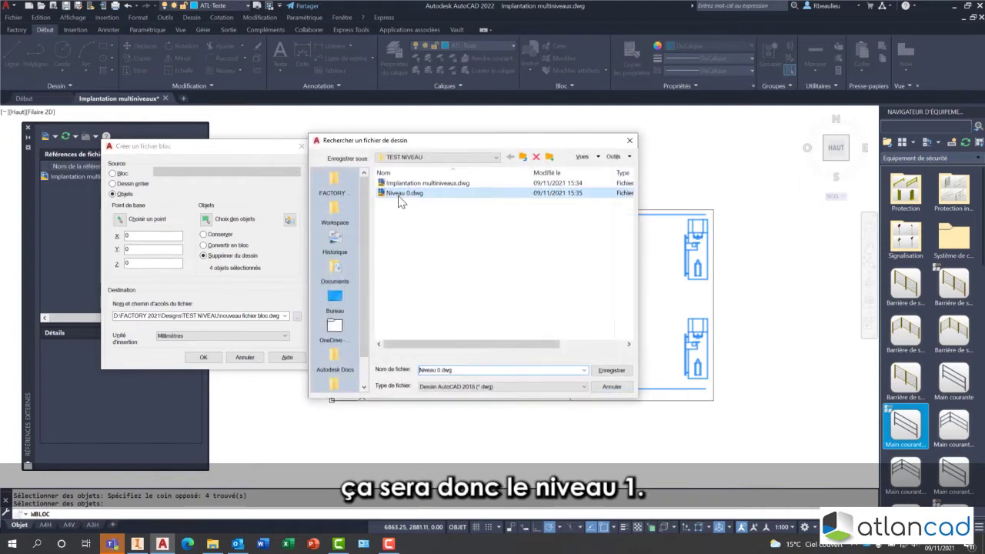
pyautogui.click(442, 370)
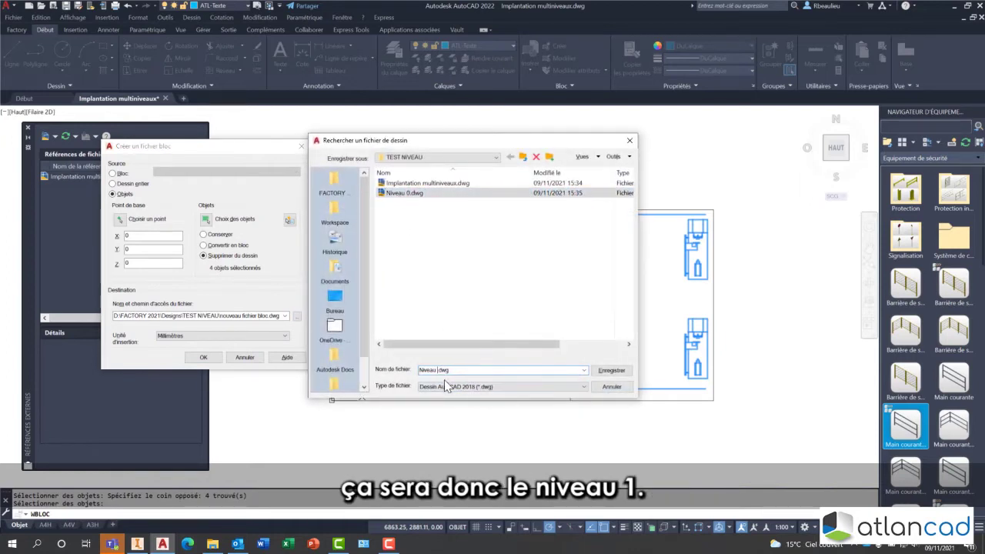
pyautogui.write('Niveau 1.dwg')
pyautogui.click(602, 372)
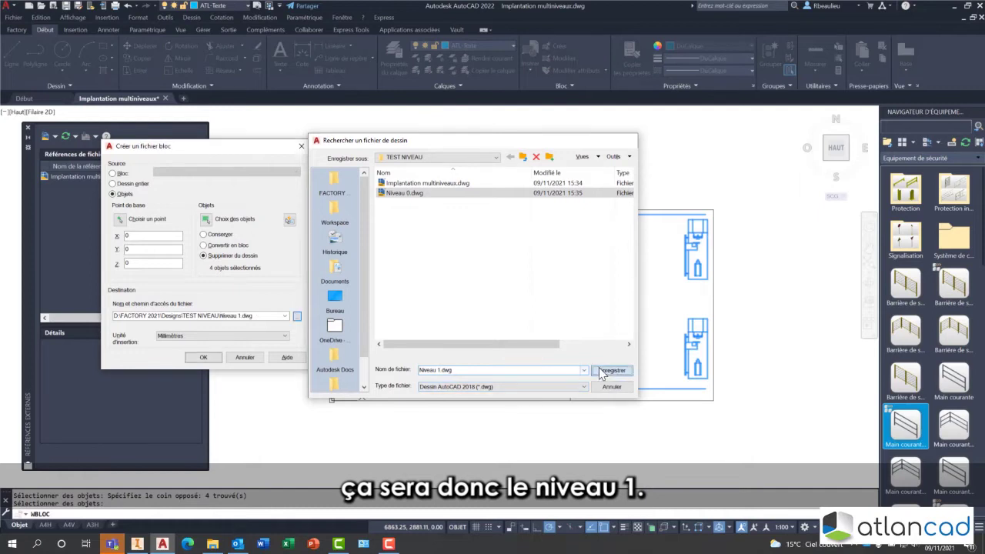
pyautogui.click(204, 357)
pyautogui.moveTo(498, 342); pyautogui.dragTo(475, 327, button='middle')
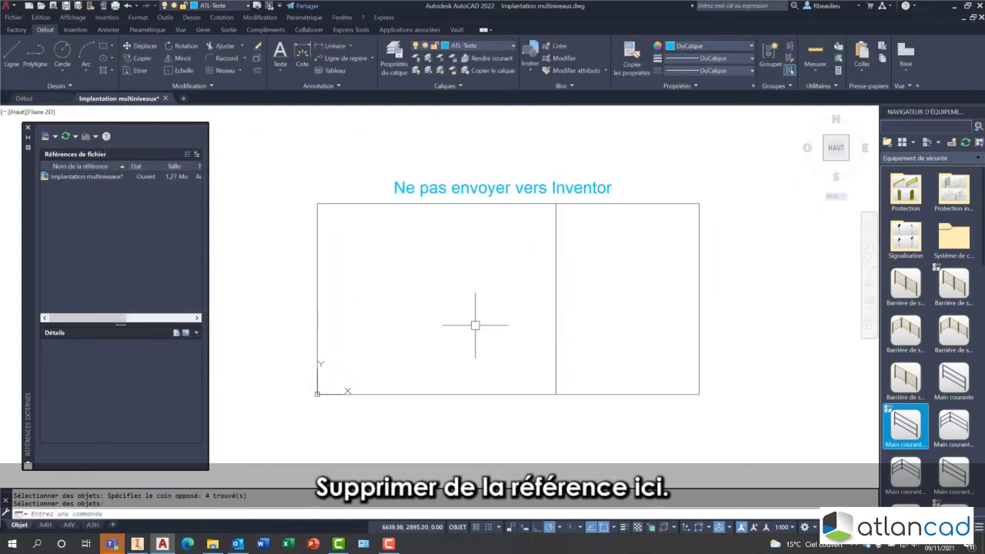
# Step: Attach Niveau 0.dwg and Niveau 1.dwg together as external references, using the full path type (Chemin d'accès complet)
pyautogui.rightClick(103, 203)
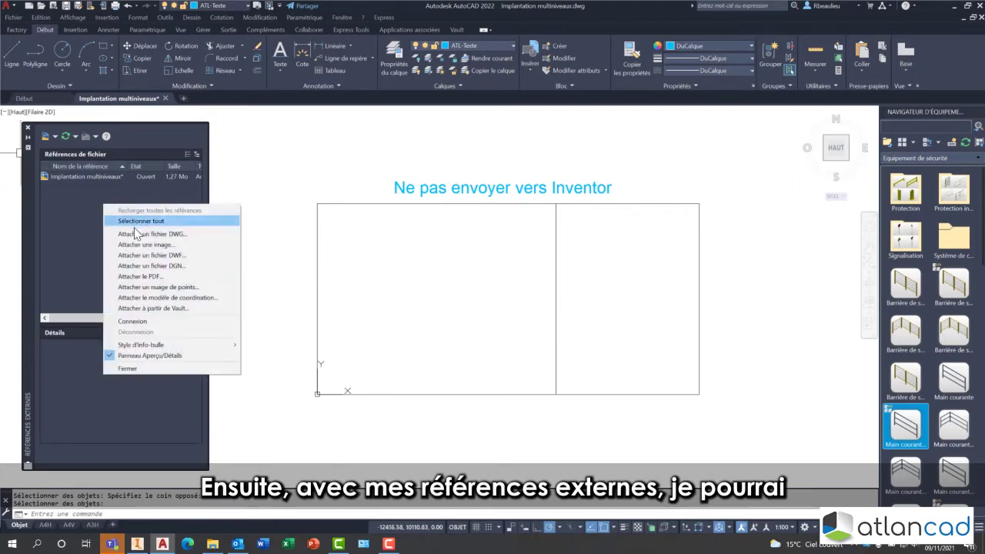
pyautogui.click(138, 233)
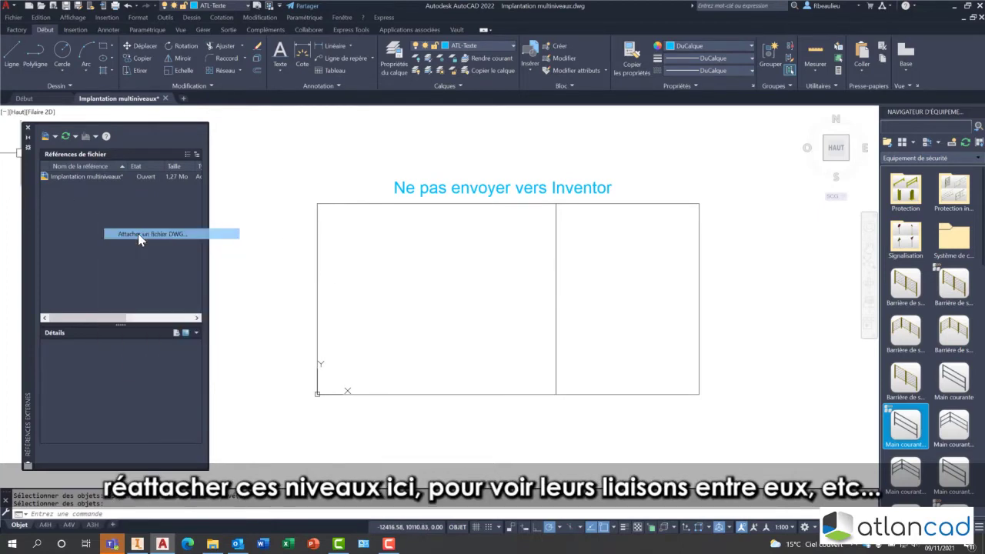
pyautogui.click(421, 195)
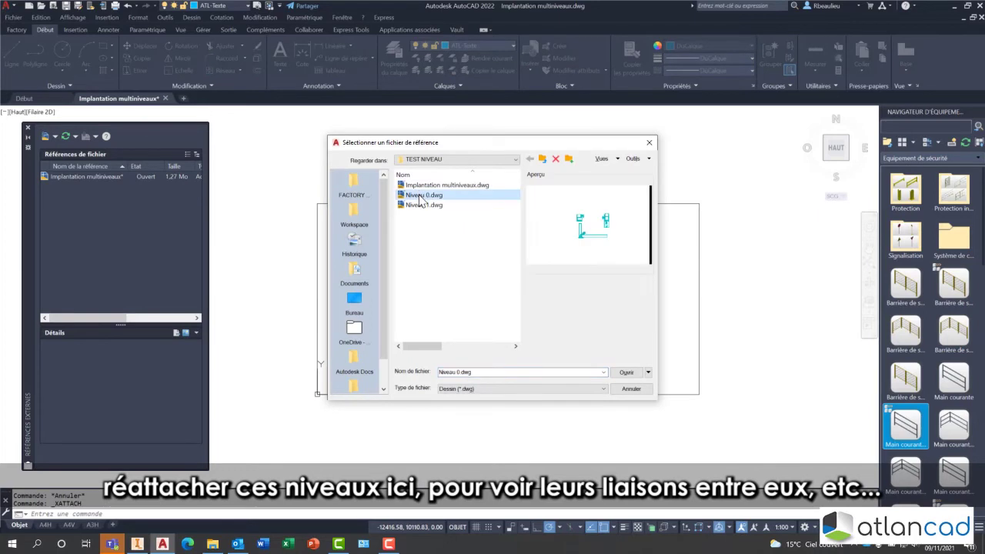
pyautogui.keyDown('shift'); pyautogui.click(423, 205); pyautogui.keyUp('shift')
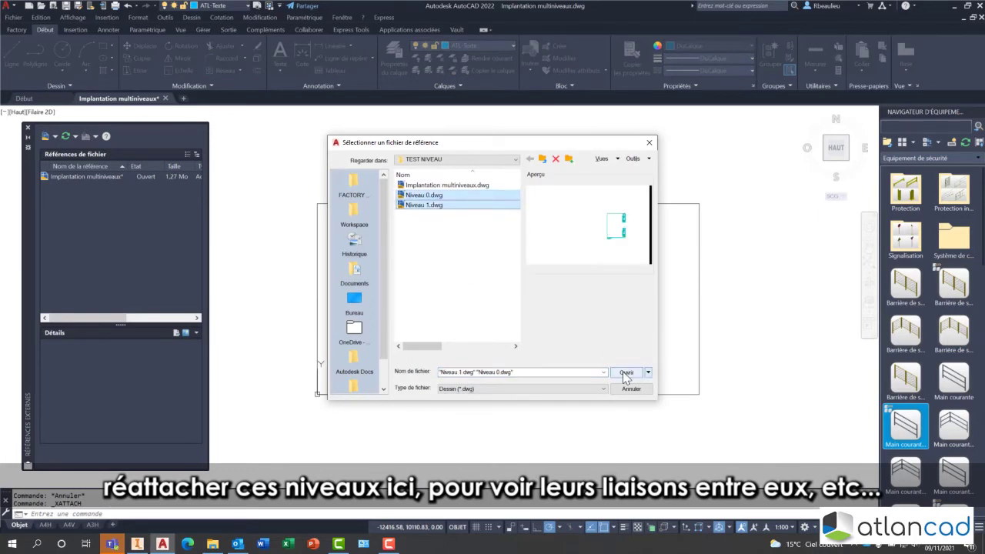
pyautogui.click(625, 374)
pyautogui.click(604, 210)
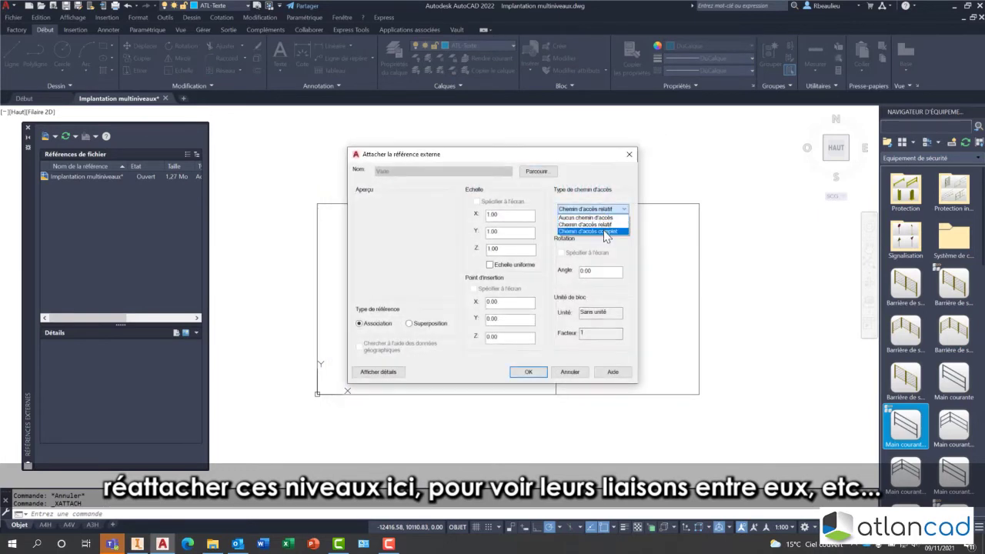
pyautogui.click(529, 372)
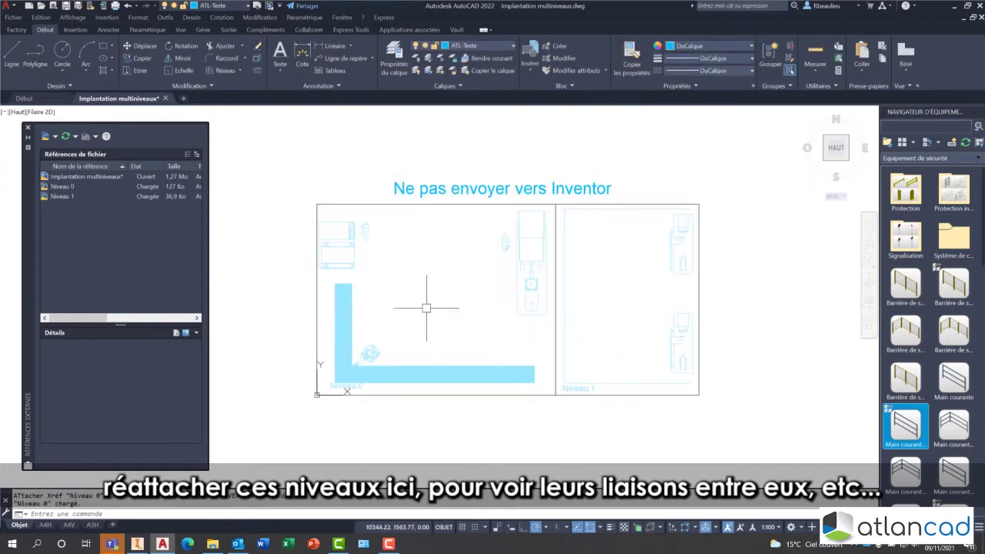
# Step: Save the Implantation multiniveaux drawing with the two attached level references
pyautogui.moveTo(498, 314); pyautogui.dragTo(478, 297, button='middle')
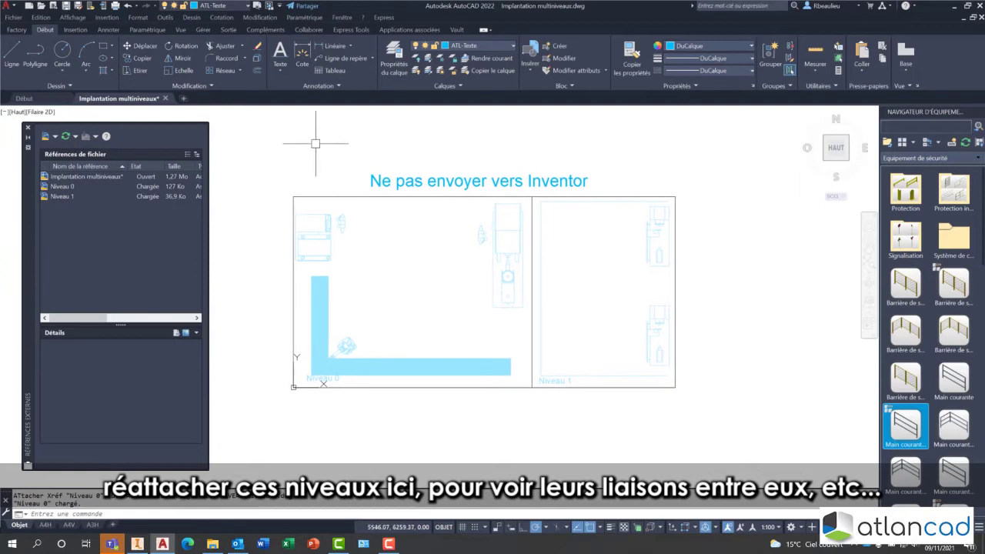
pyautogui.moveTo(384, 160); pyautogui.dragTo(388, 151, button='middle')
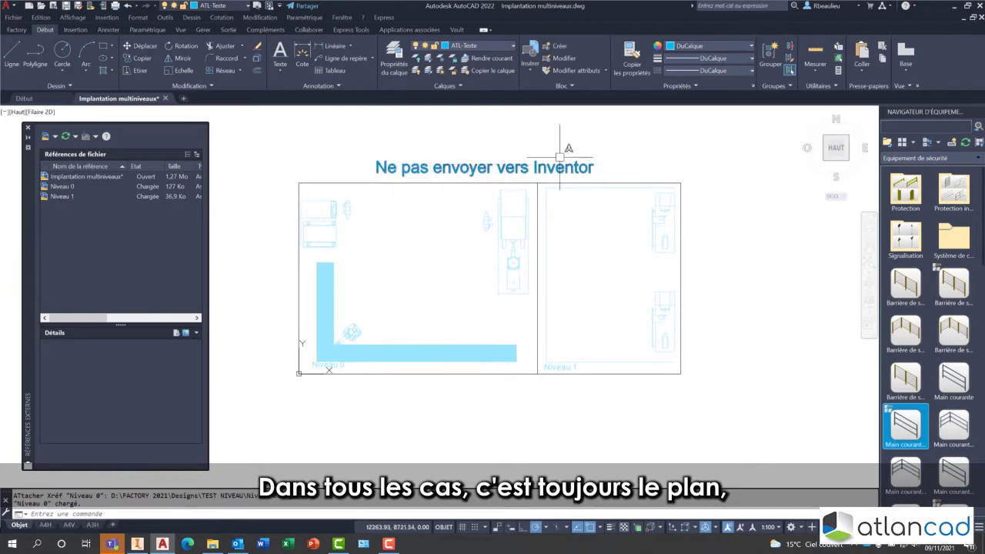
pyautogui.click(67, 9)
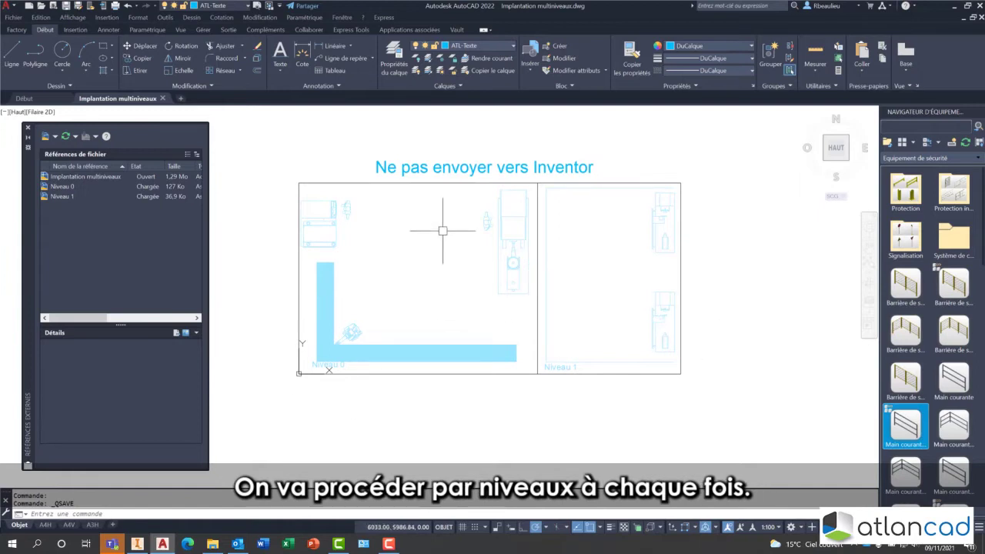
# Step: Select the Niveau 0 external reference in the layout and open it as its own drawing
pyautogui.moveTo(346, 190); pyautogui.dragTo(344, 192, button='middle')
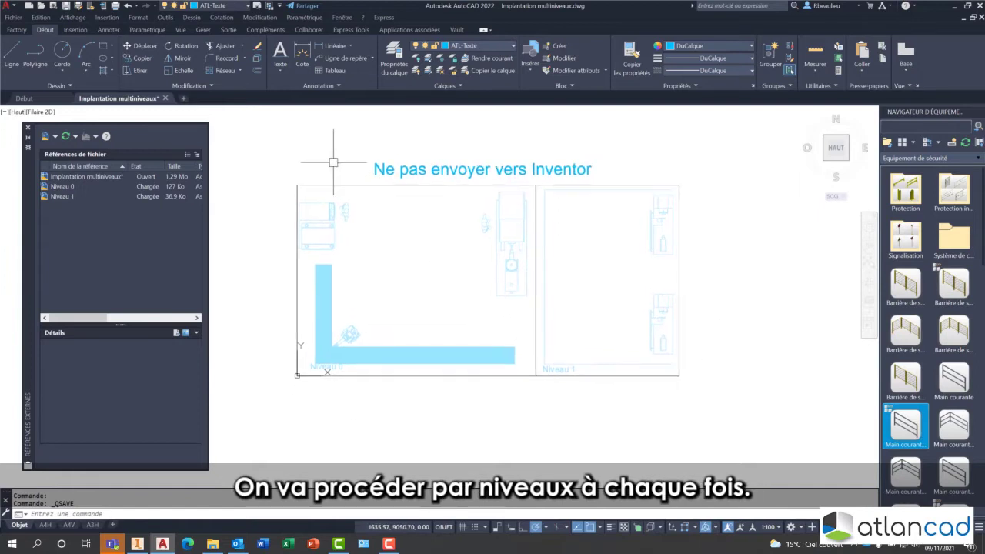
pyautogui.click(320, 219)
pyautogui.rightClick(320, 219)
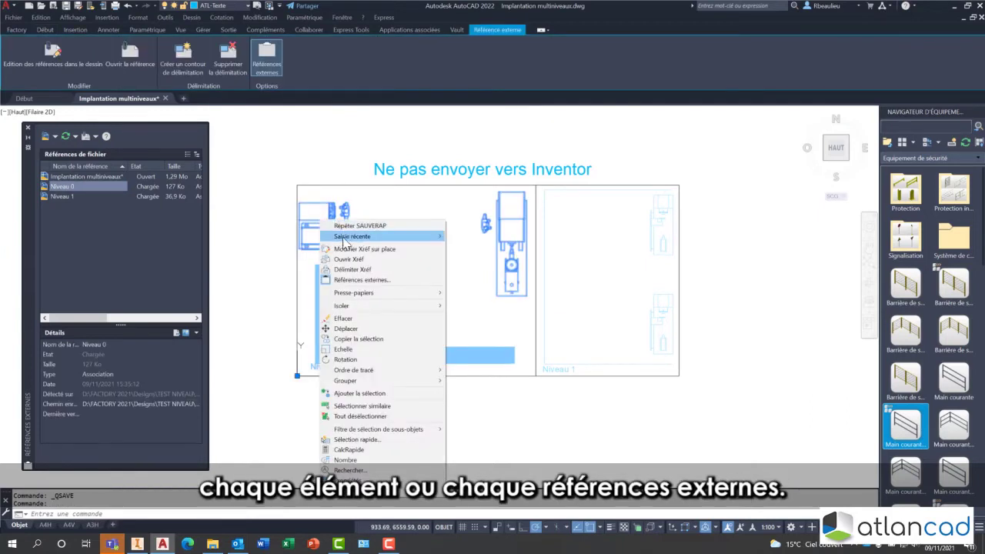
pyautogui.click(347, 260)
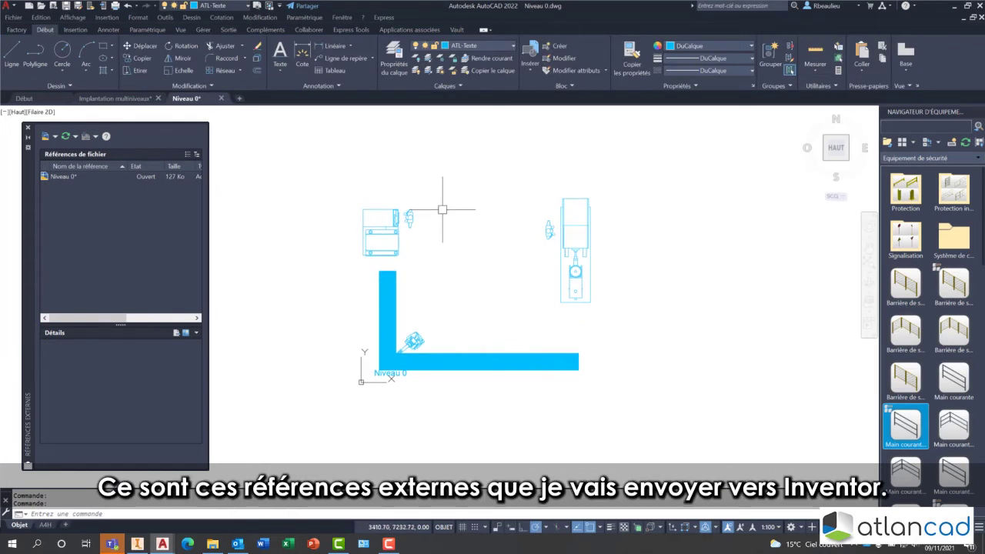
# Step: Open the Niveau 0 drawing in Inventor with the Factory tools, agreeing to save the active document, and let the 3D assembly be generated
pyautogui.click(21, 31)
pyautogui.click(181, 57)
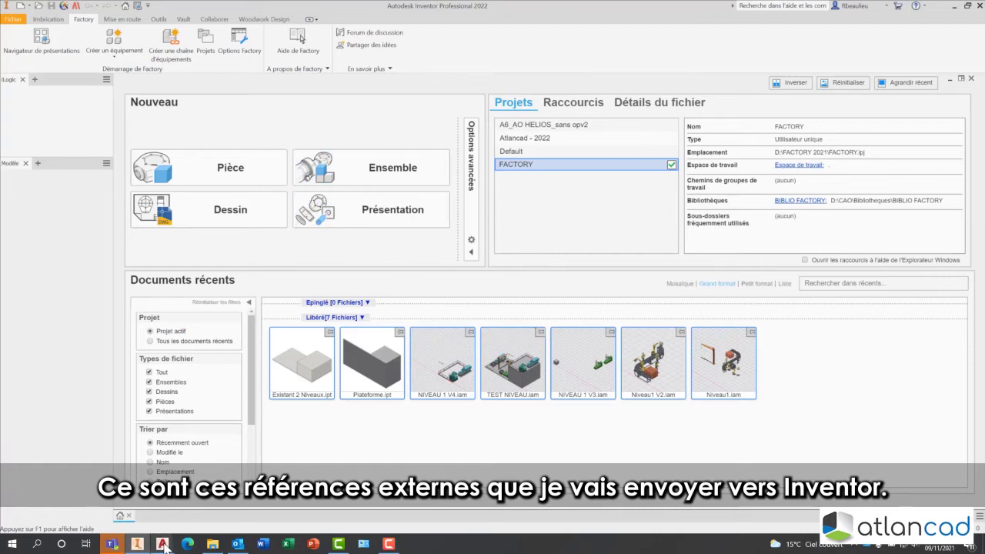
pyautogui.click(266, 509)
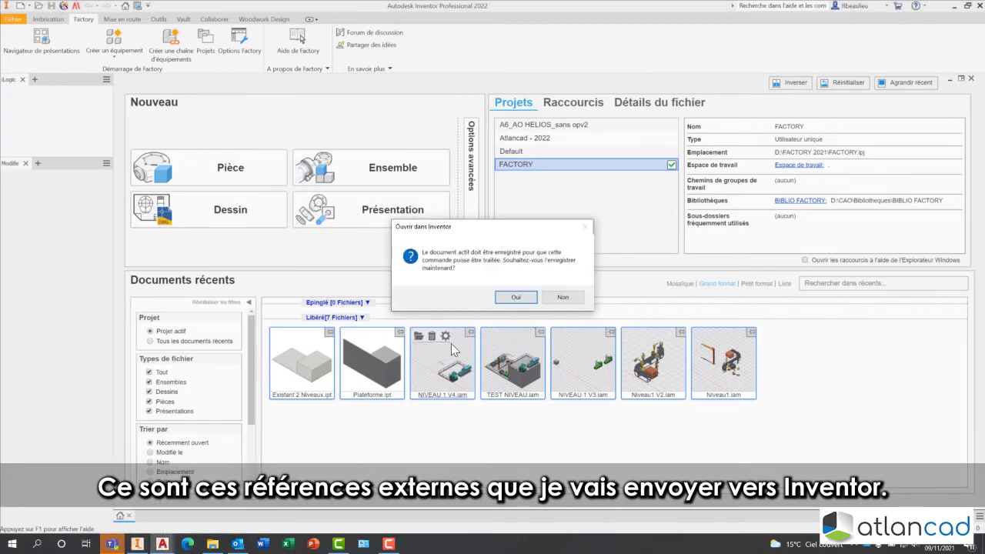
pyautogui.click(513, 297)
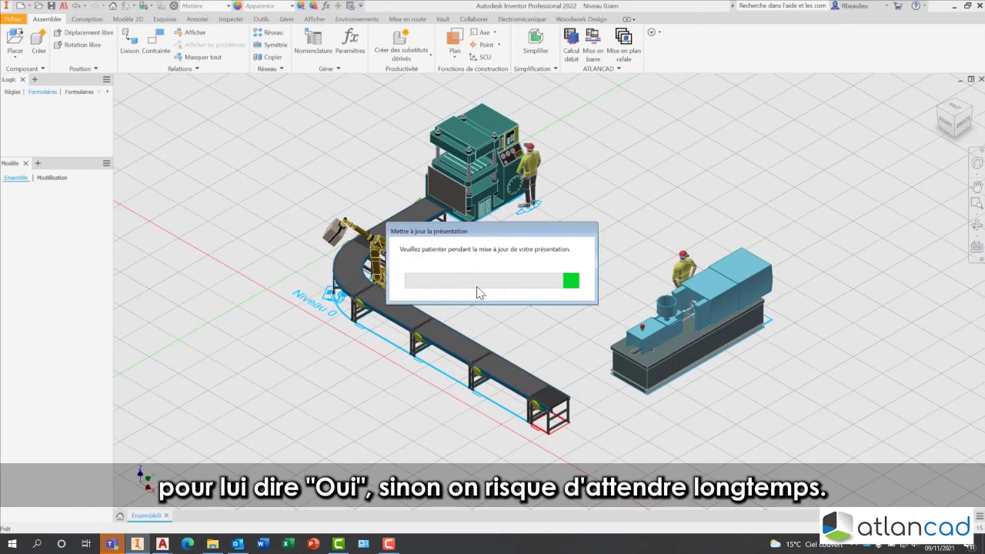
pyautogui.click(445, 300)
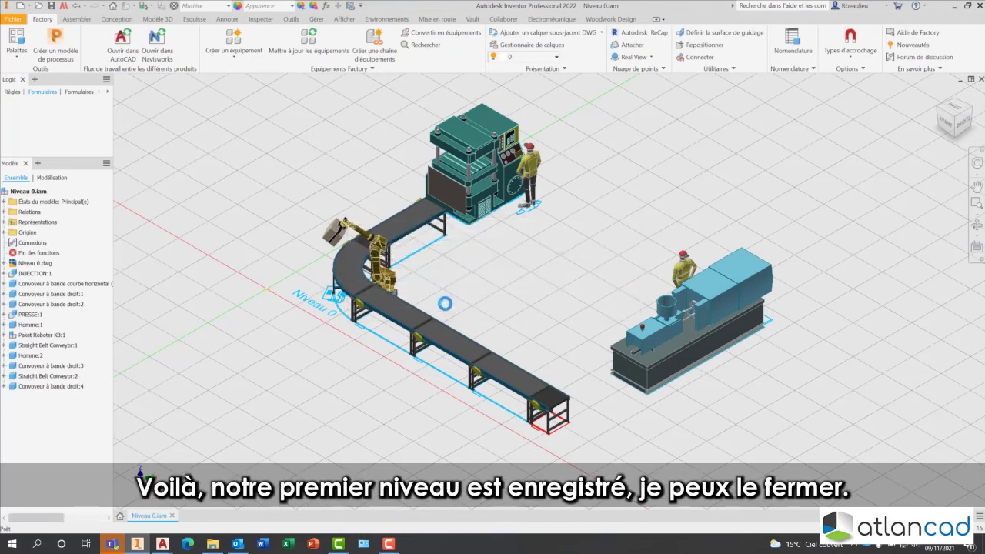
# Step: Activate the Default view representation of the Niveau 0 assembly, show it in isometric view, and close the assembly
pyautogui.click(448, 304)
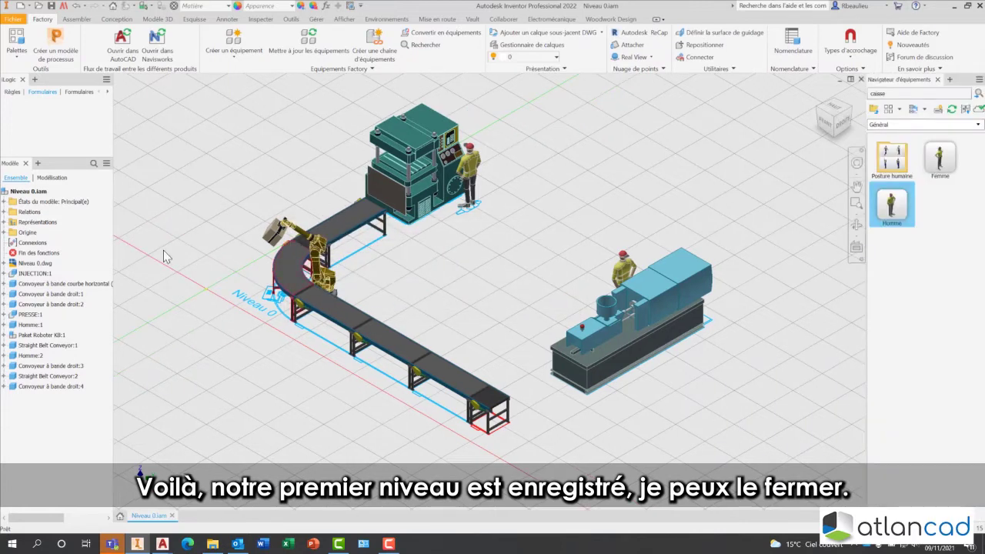
pyautogui.click(4, 222)
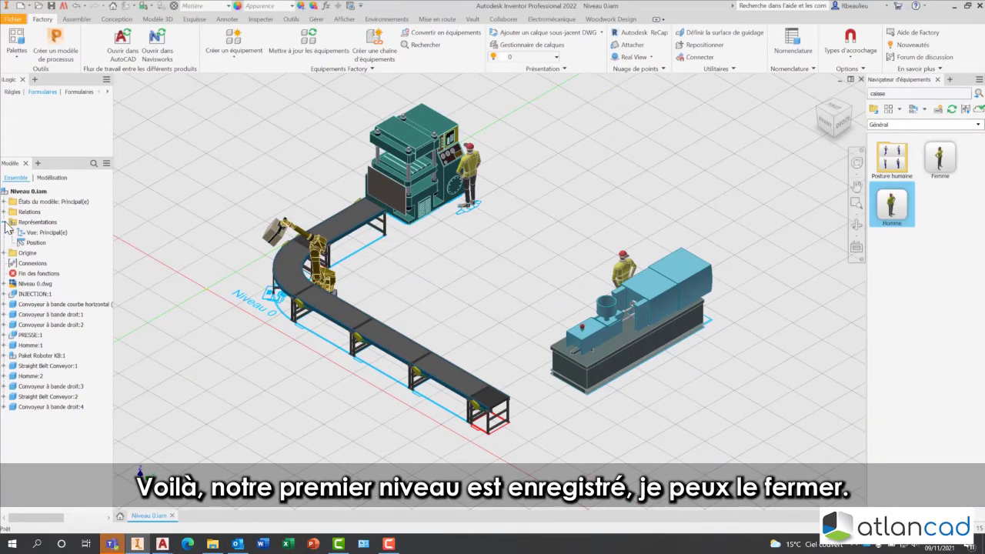
pyautogui.click(11, 232)
pyautogui.doubleClick(32, 255)
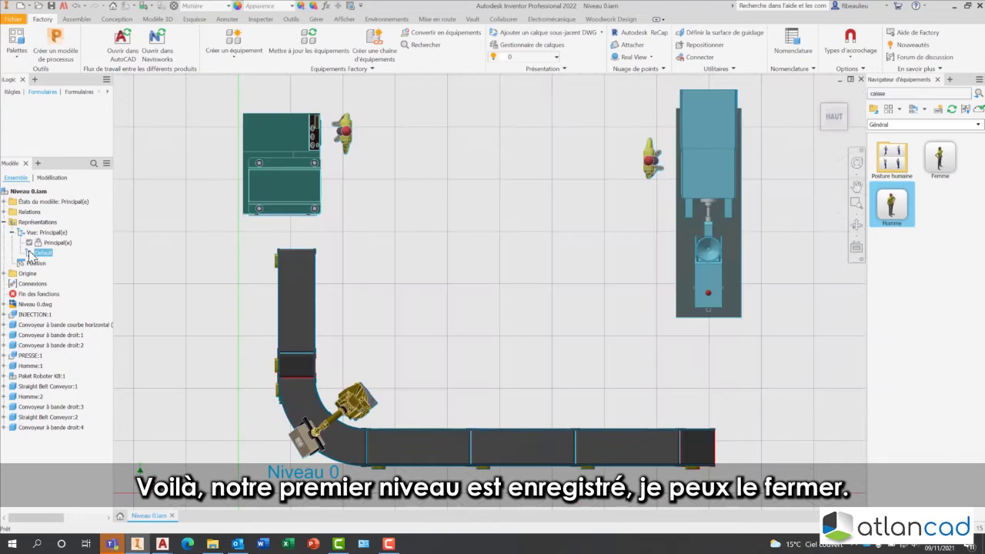
pyautogui.click(818, 94)
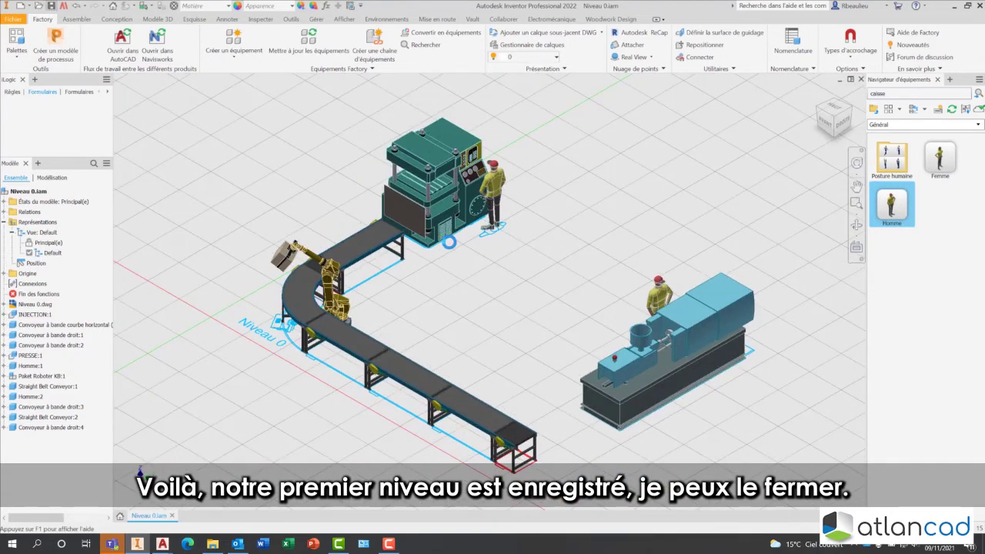
pyautogui.moveTo(541, 300); pyautogui.dragTo(532, 285, button='middle')
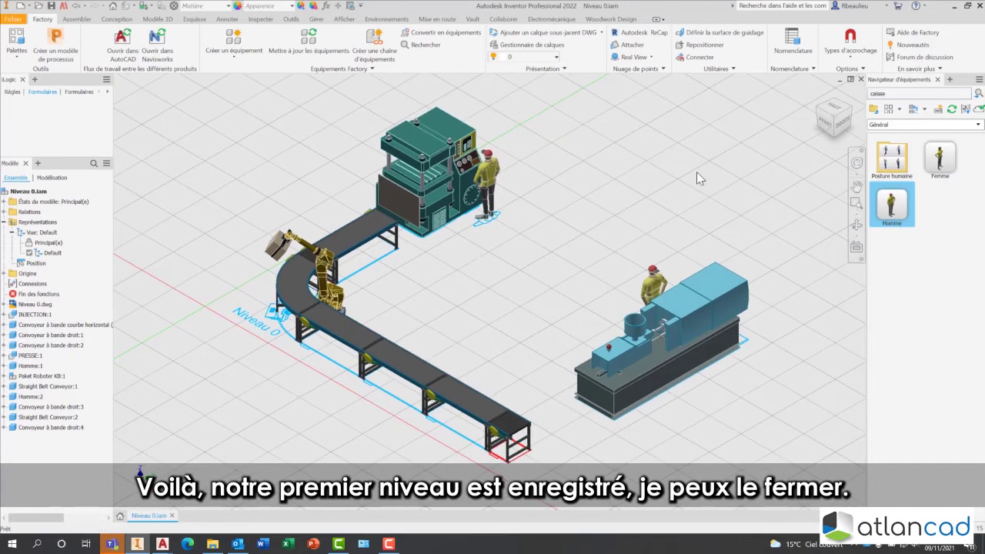
pyautogui.click(861, 80)
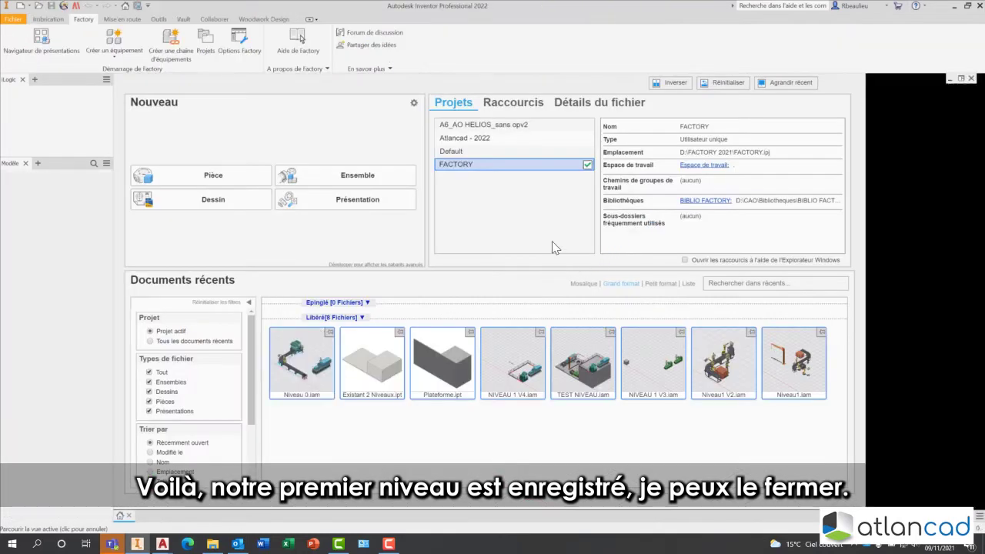
# Step: Switch to AutoCAD, close the Niveau 0 drawing, and reload its modified reference in Implantation multiniveaux, ending the xref comparison
pyautogui.moveTo(164, 545)
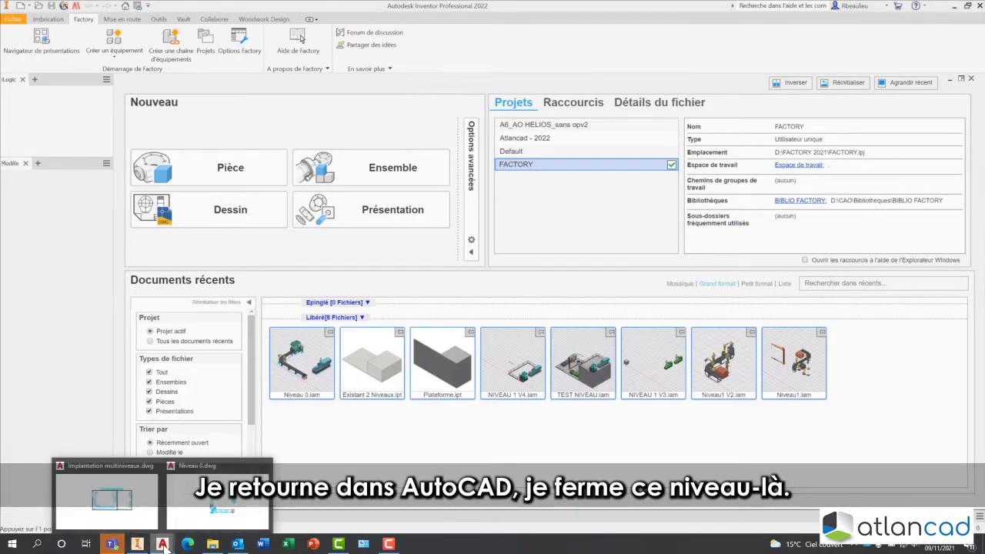
pyautogui.click(191, 514)
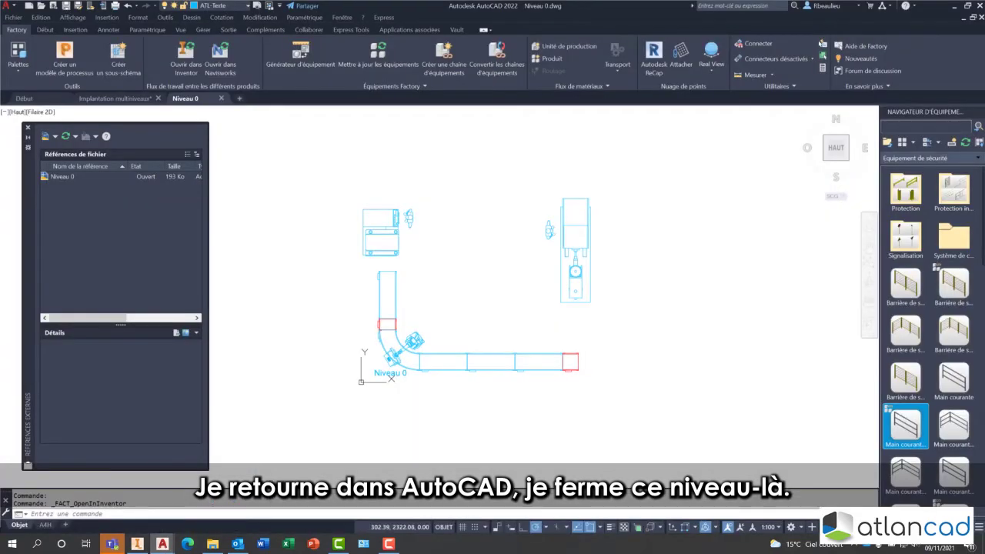
pyautogui.click(221, 99)
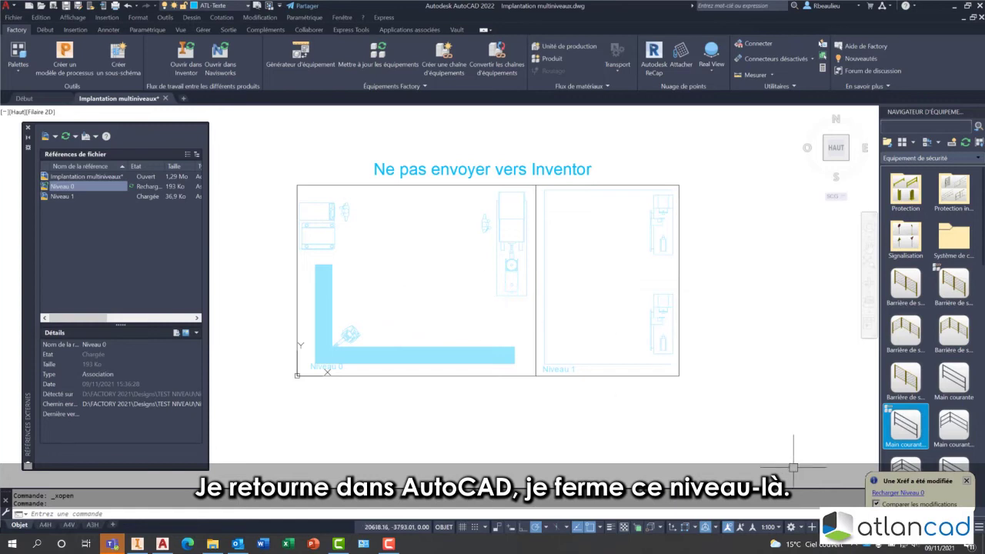
pyautogui.click(898, 493)
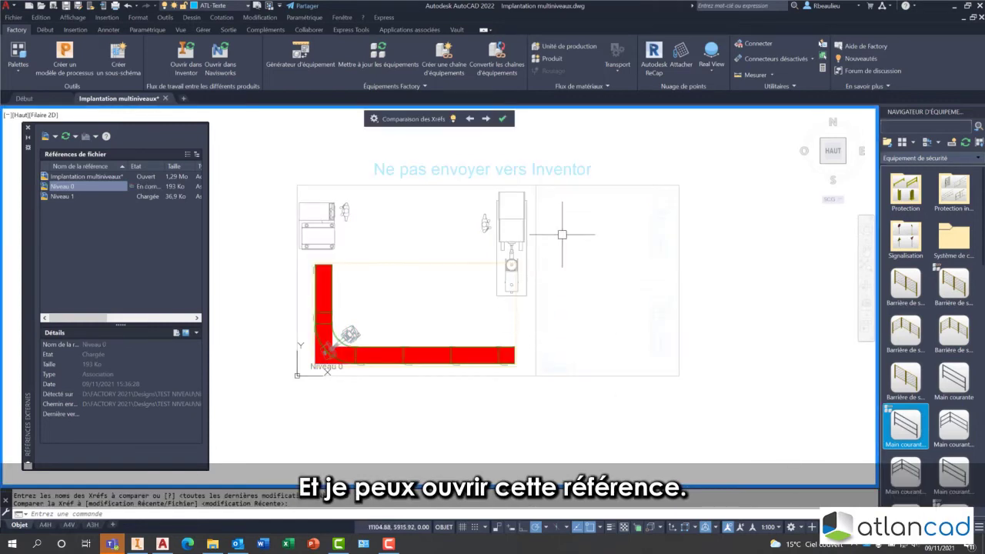
pyautogui.click(503, 121)
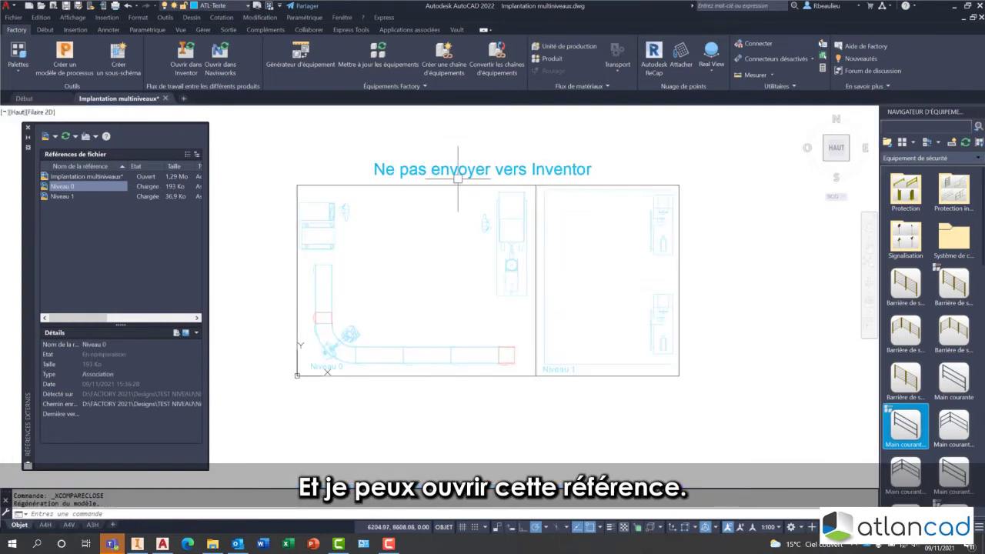
# Step: Select the Niveau 1 external reference in the layout and open it as its own drawing
pyautogui.click(650, 222)
pyautogui.rightClick(650, 222)
pyautogui.click(676, 261)
pyautogui.moveTo(488, 280); pyautogui.dragTo(273, 254, button='middle')
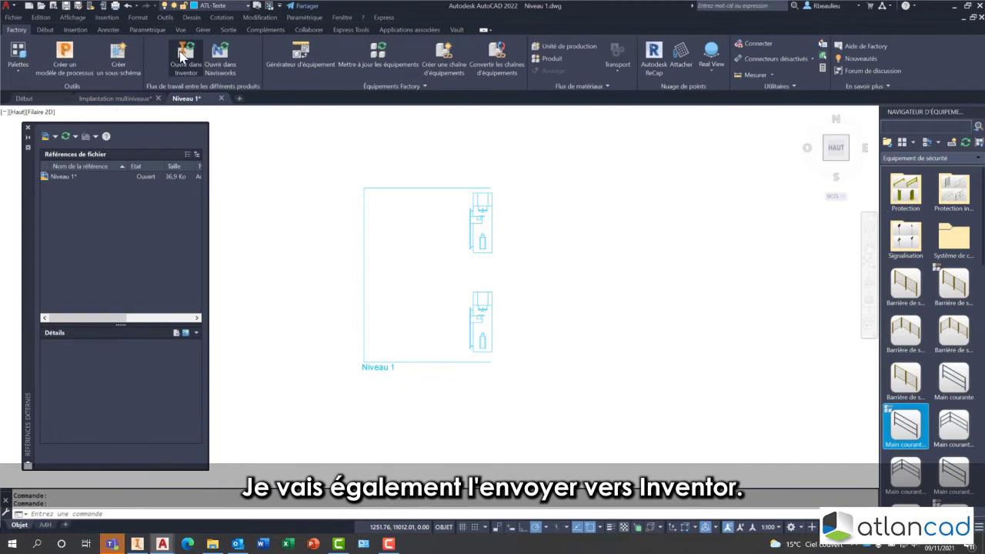
# Step: Open the Niveau 1 drawing in Inventor with the Factory tools, agreeing to save the document, and save and close the generated assembly
pyautogui.click(184, 54)
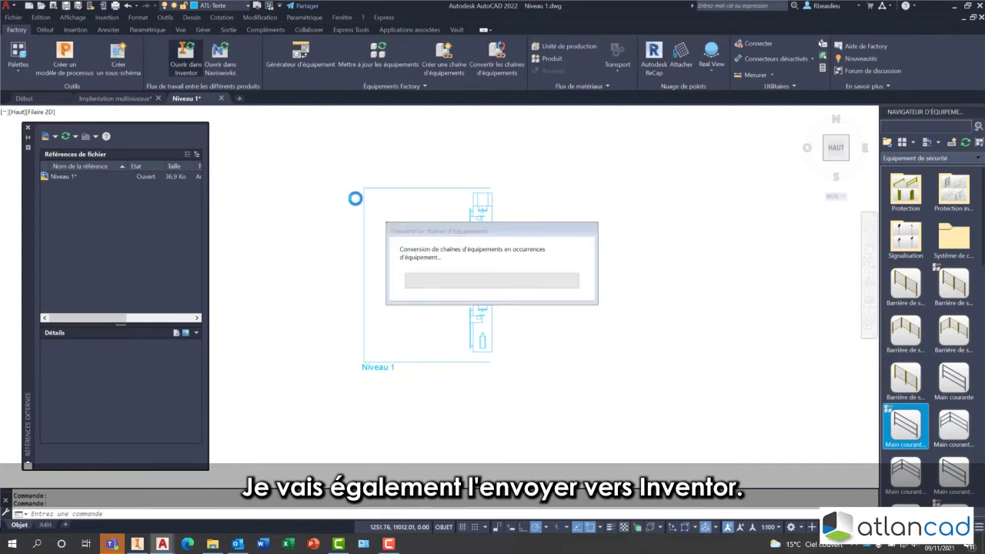
pyautogui.moveTo(170, 543)
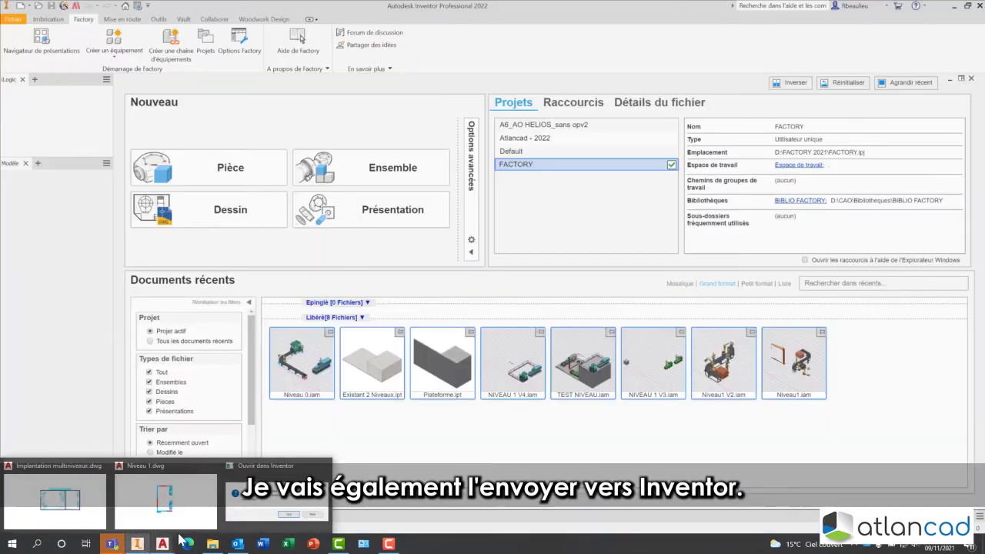
pyautogui.click(515, 297)
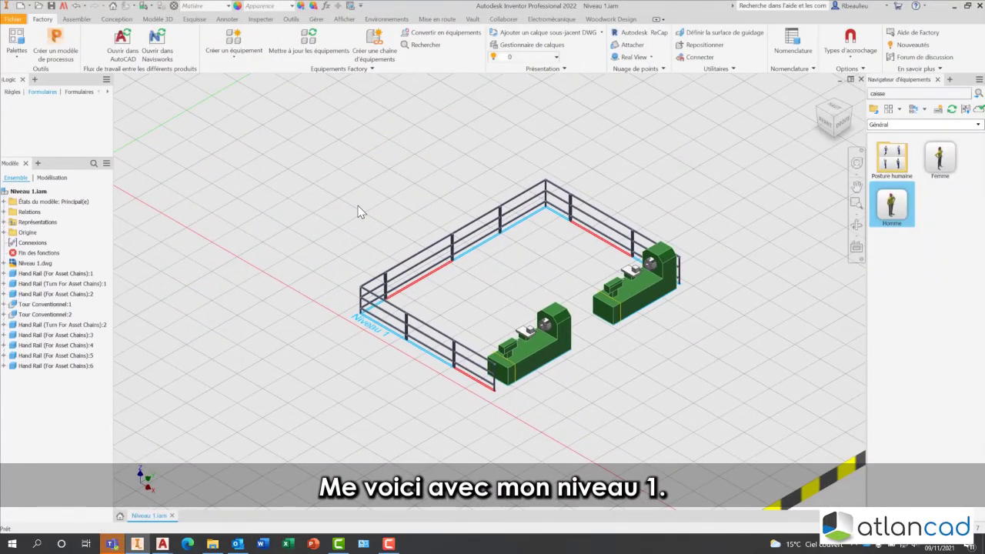
pyautogui.click(51, 6)
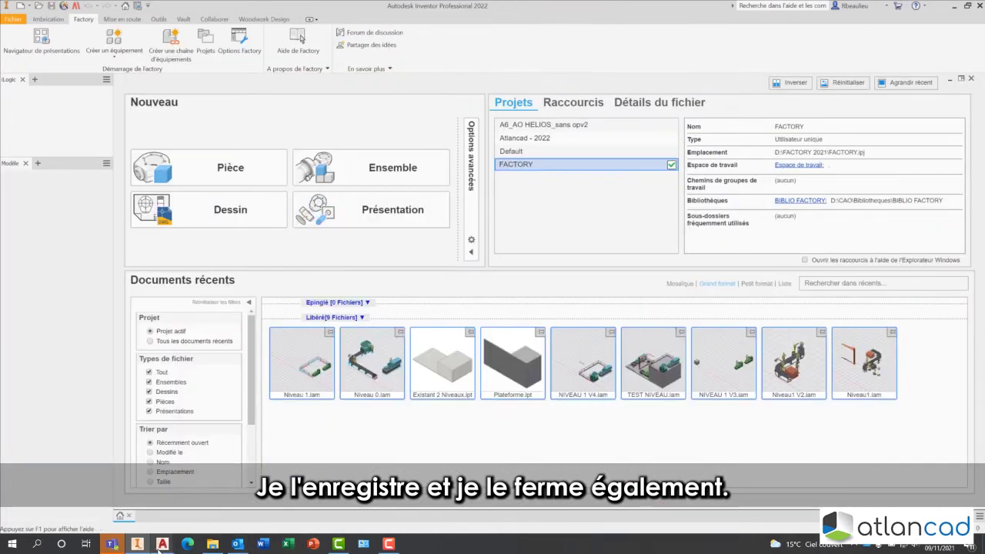
# Step: Return to AutoCAD, close the Niveau 1 drawing, and reload its modified reference in the general layout, ending the xref comparison
pyautogui.click(187, 511)
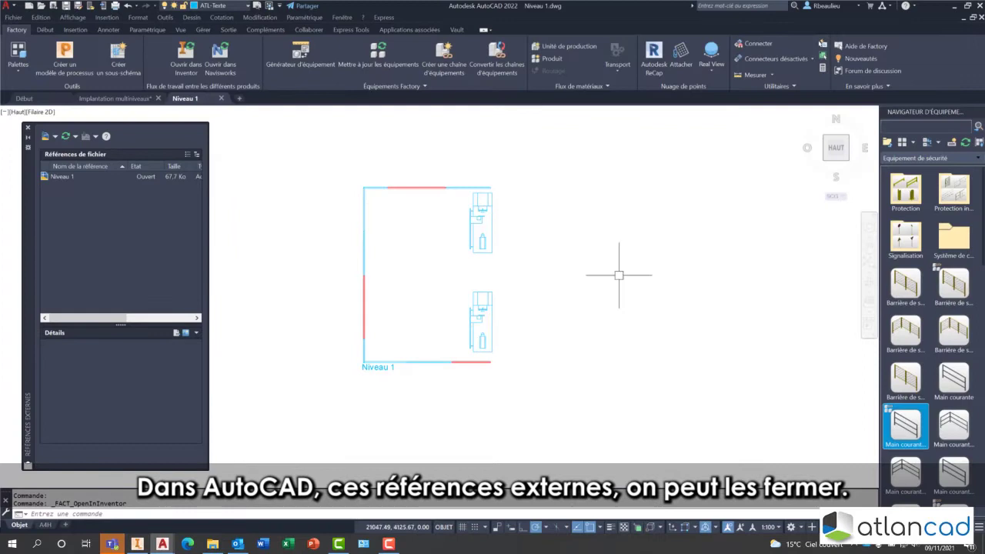
pyautogui.click(222, 99)
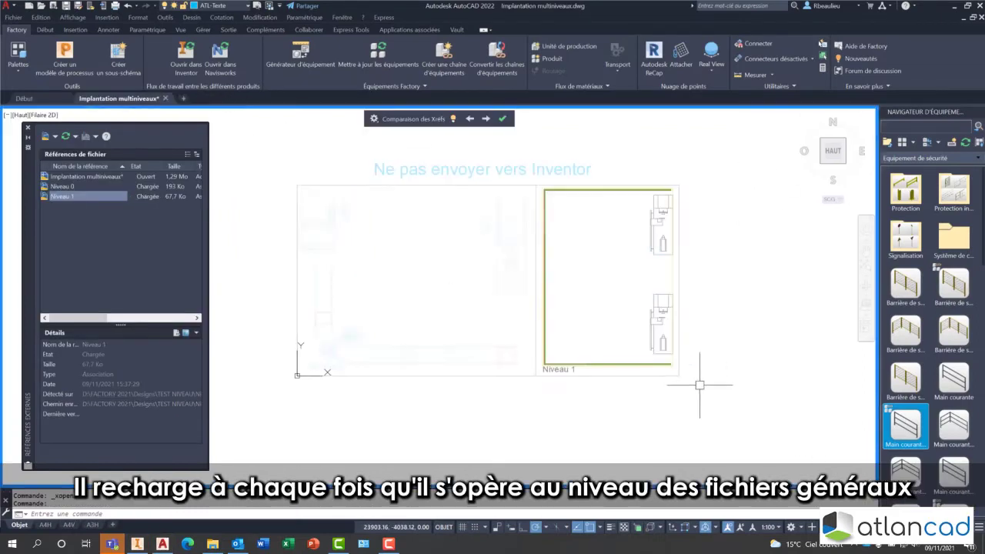
pyautogui.click(502, 122)
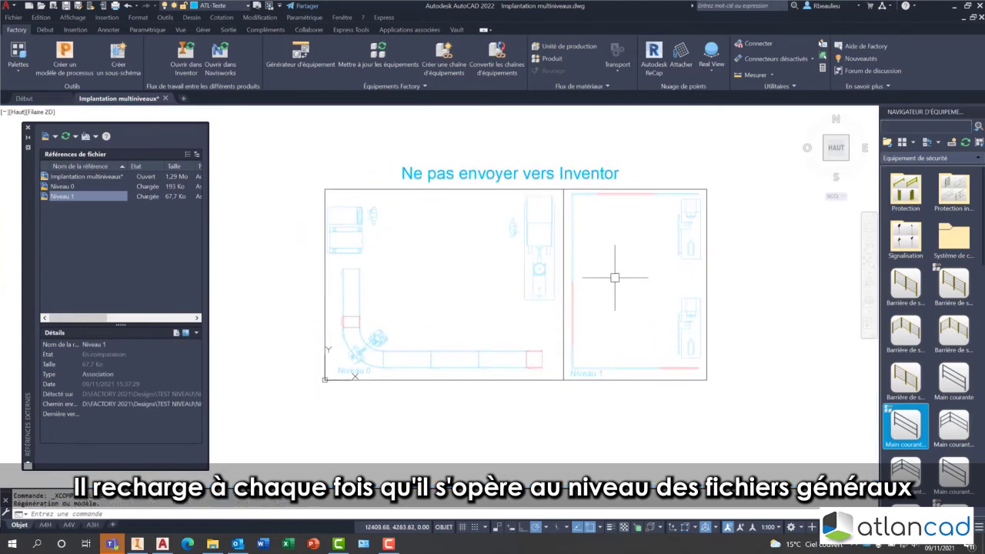
pyautogui.moveTo(460, 270); pyautogui.dragTo(429, 280, button='middle')
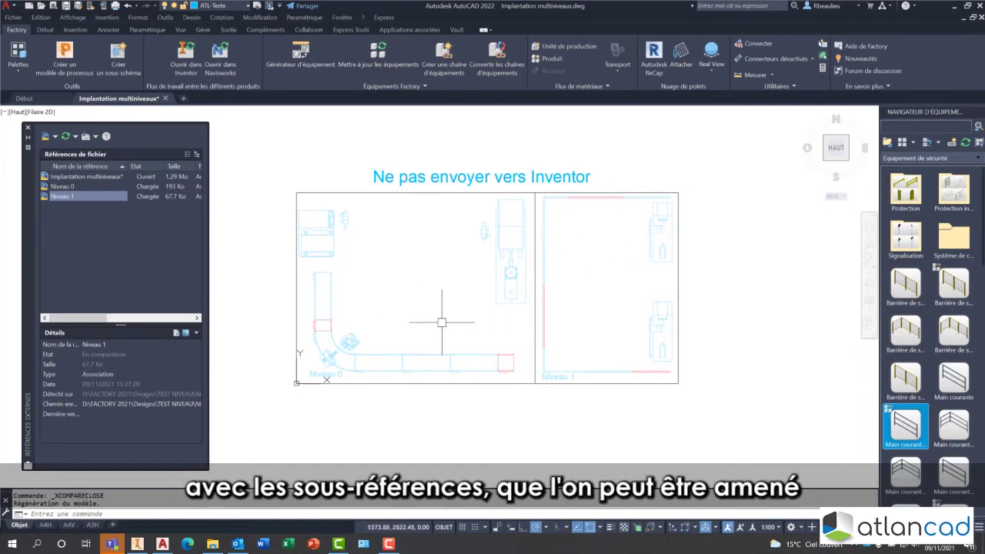
# Step: Check the Niveau 0 and Niveau 1 entries among the file references and save the Implantation multiniveaux drawing
pyautogui.click(87, 220)
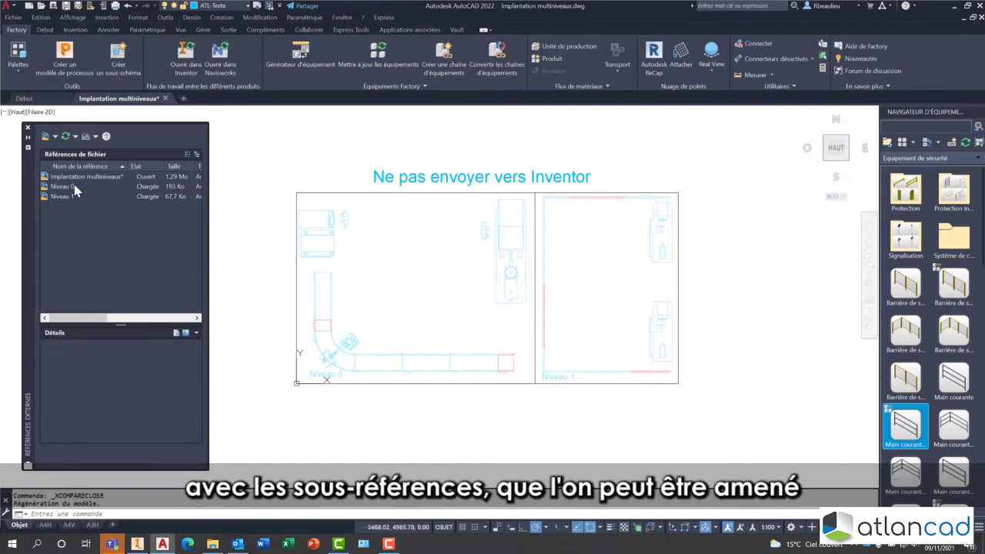
pyautogui.click(75, 186)
pyautogui.click(66, 195)
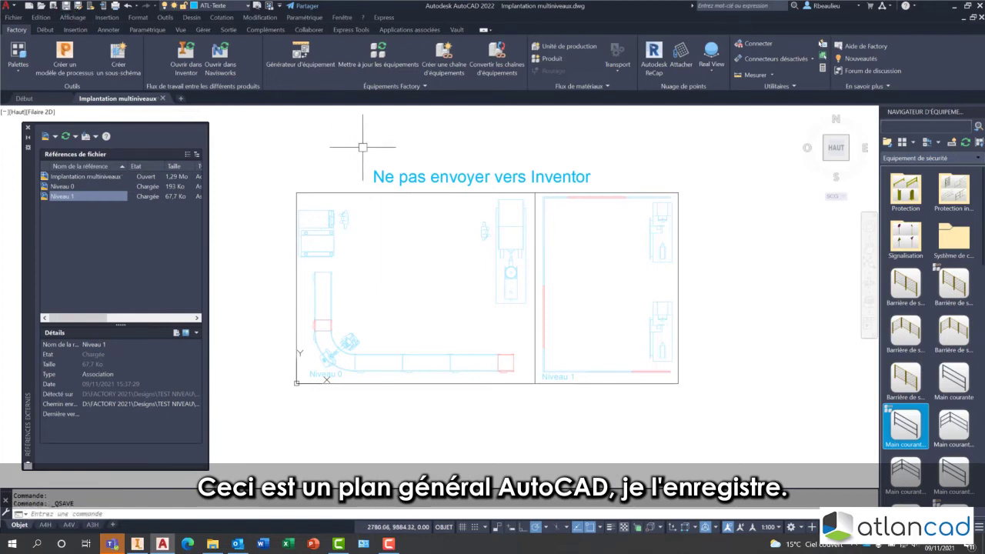
pyautogui.moveTo(331, 163); pyautogui.dragTo(325, 174, button='middle')
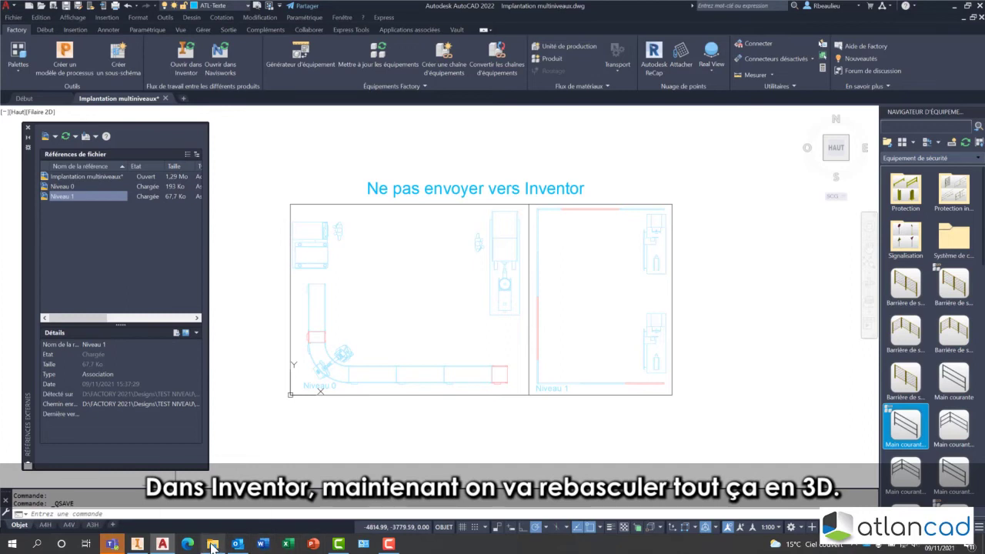
# Step: Switch to Inventor, create a new standard assembly (Ensemble), and place one instance of Existant 2 Niveaux.ipt in it
pyautogui.click(137, 544)
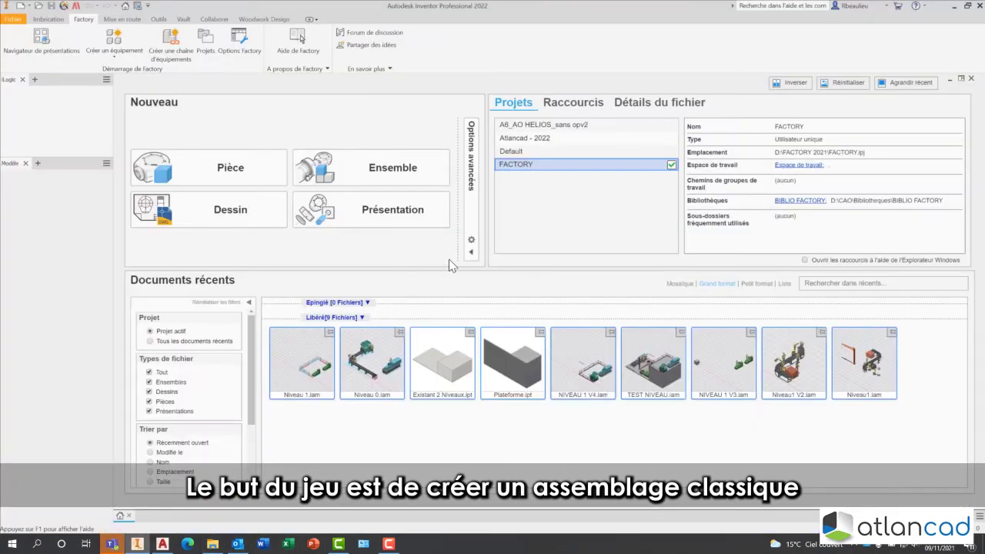
pyautogui.click(363, 173)
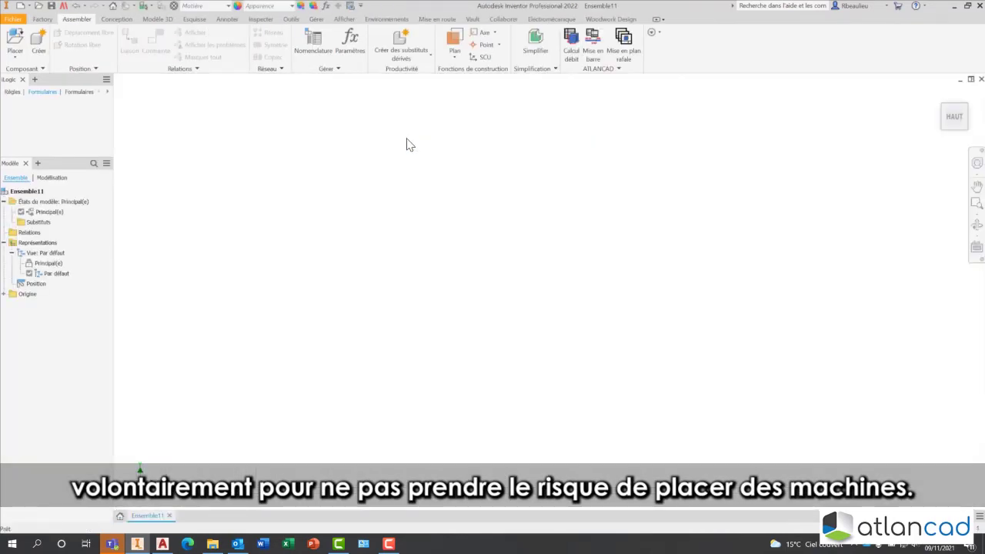
pyautogui.rightClick(459, 231)
pyautogui.click(459, 205)
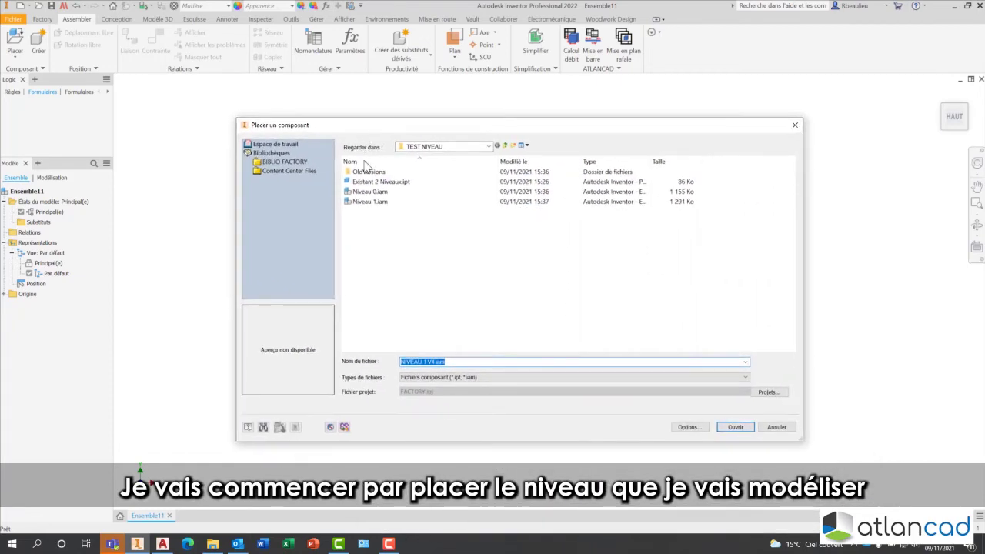
pyautogui.click(373, 183)
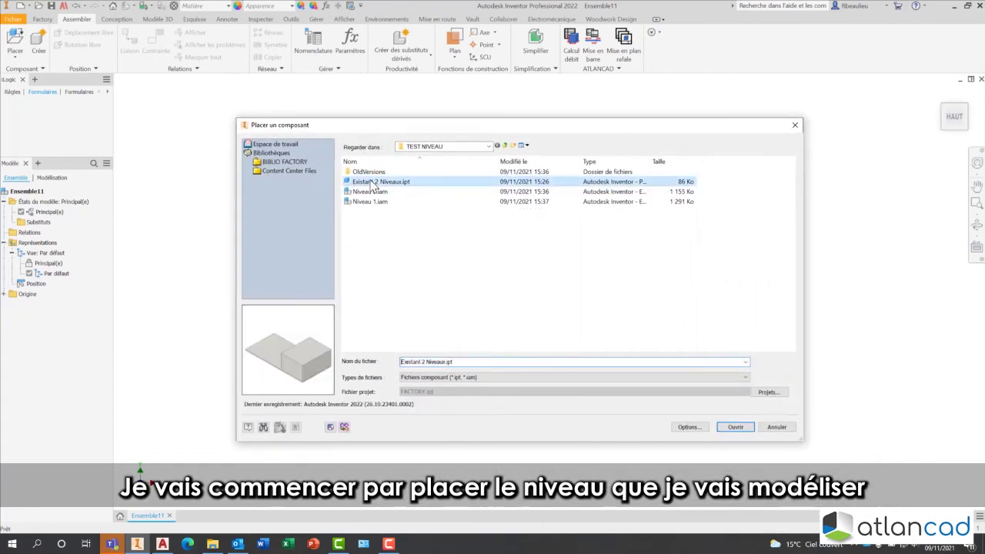
pyautogui.click(732, 427)
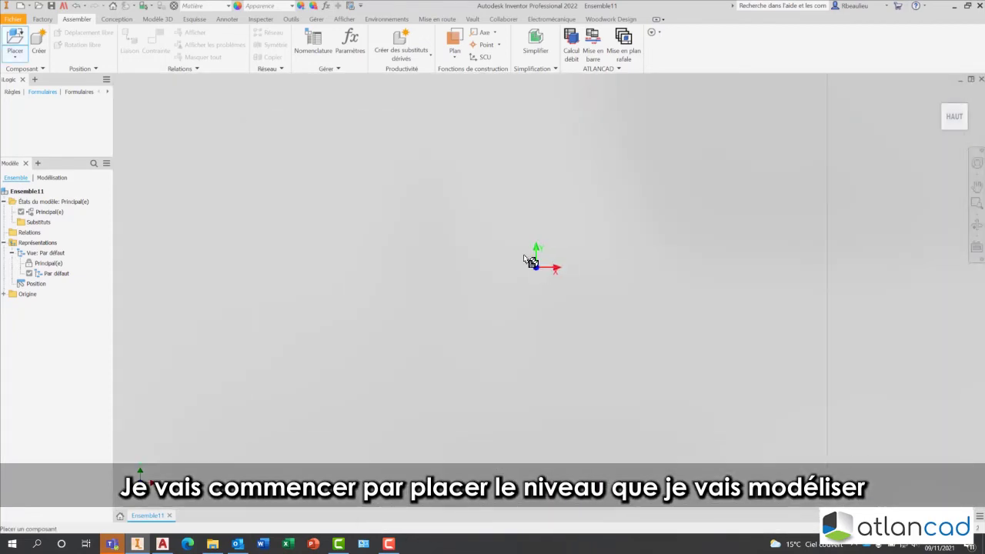
pyautogui.rightClick(499, 239)
pyautogui.click(550, 270)
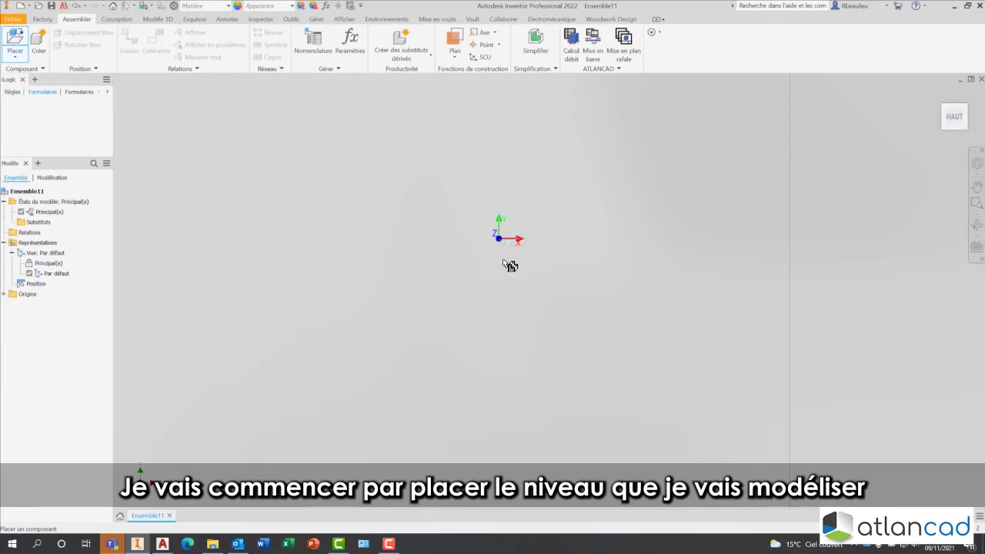
pyautogui.press('Escape')
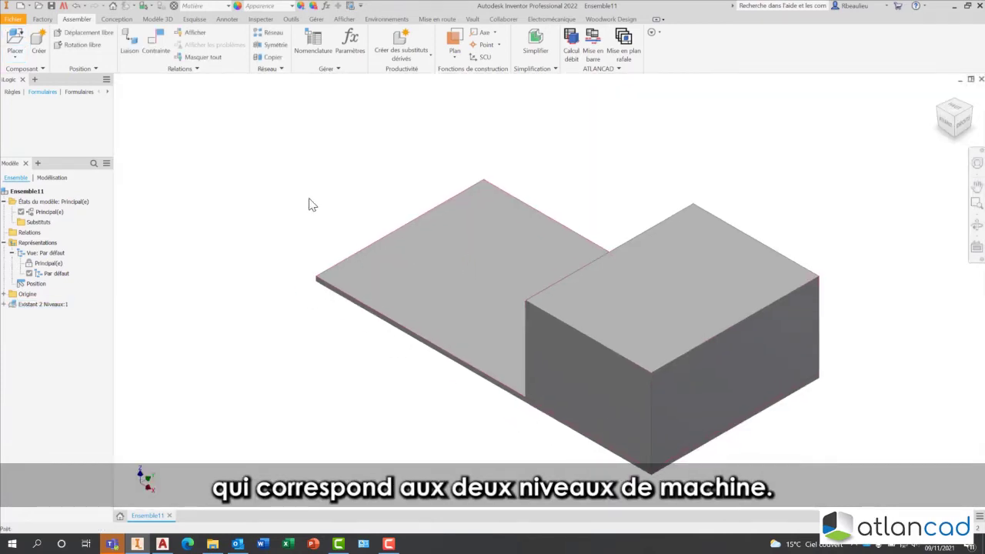
# Step: Place the Niveau 0.iam and Niveau 1.iam subassemblies together in the assembly, grounded at the origin
pyautogui.keyDown('shift'); pyautogui.moveTo(307, 239); pyautogui.dragTo(404, 283, button='middle'); pyautogui.keyUp('shift')
pyautogui.moveTo(361, 214); pyautogui.dragTo(390, 199, button='middle')
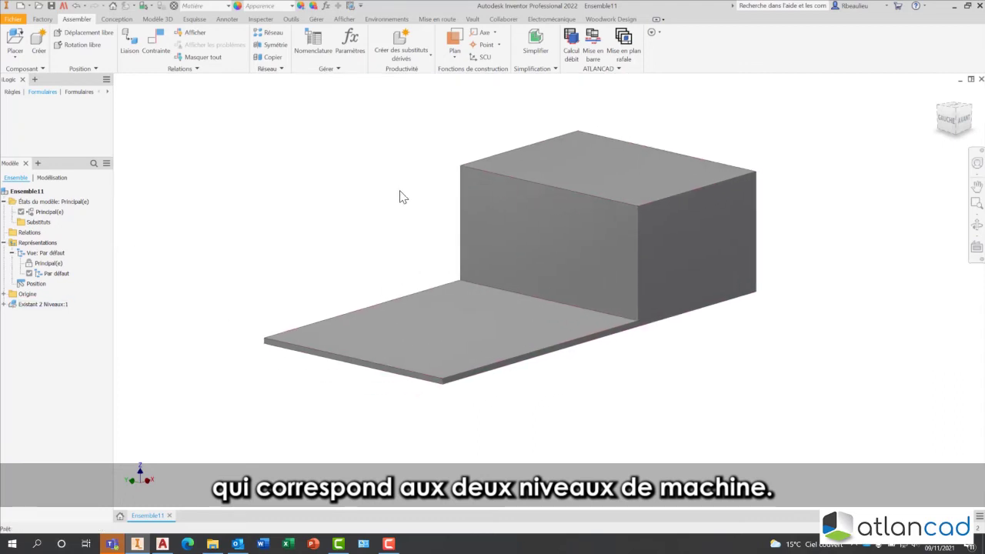
pyautogui.rightClick(272, 191)
pyautogui.click(269, 166)
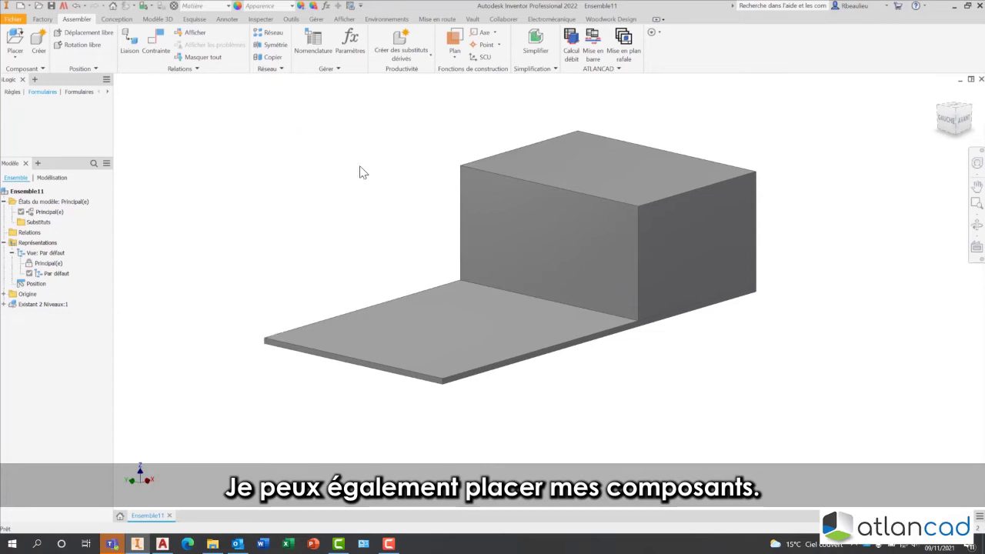
pyautogui.click(374, 192)
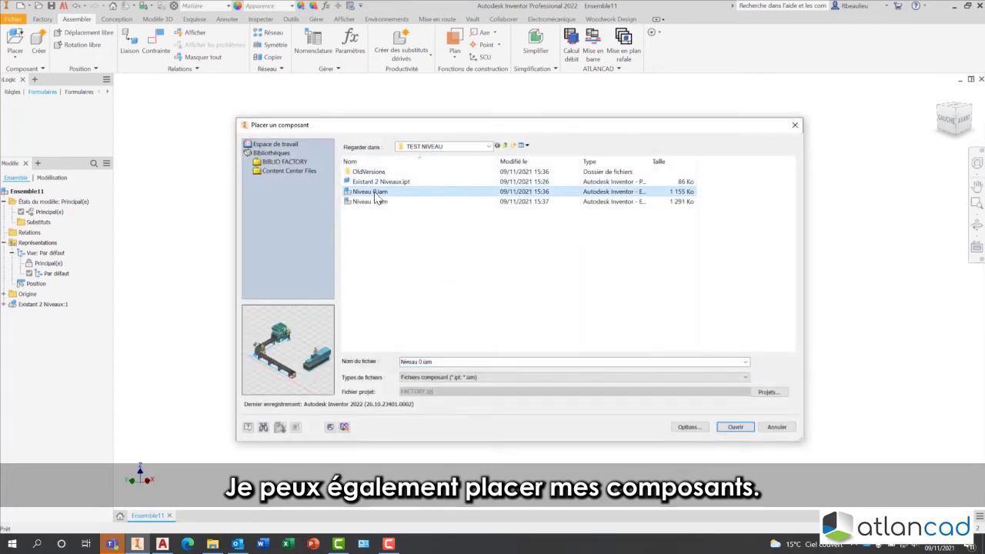
pyautogui.keyDown('shift'); pyautogui.click(369, 201); pyautogui.keyUp('shift')
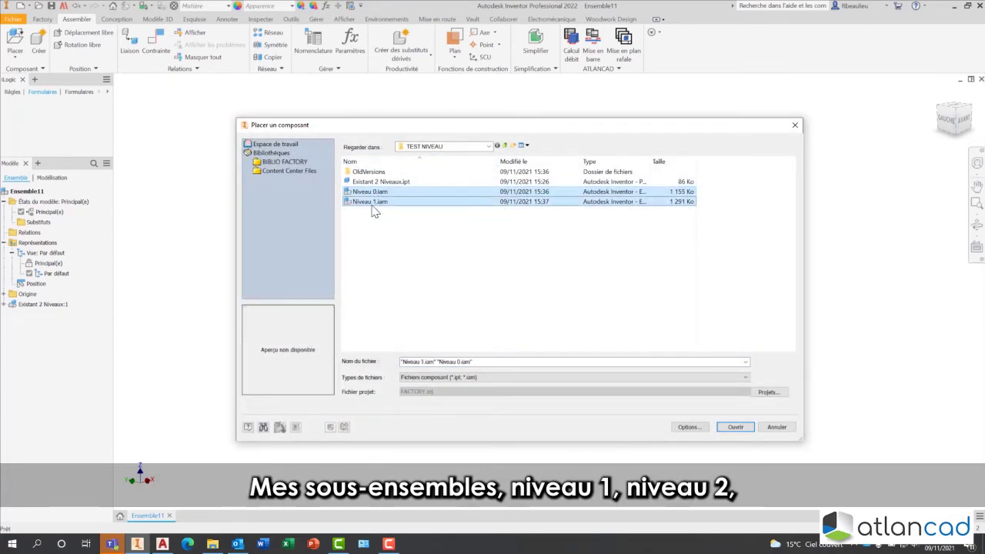
pyautogui.click(735, 428)
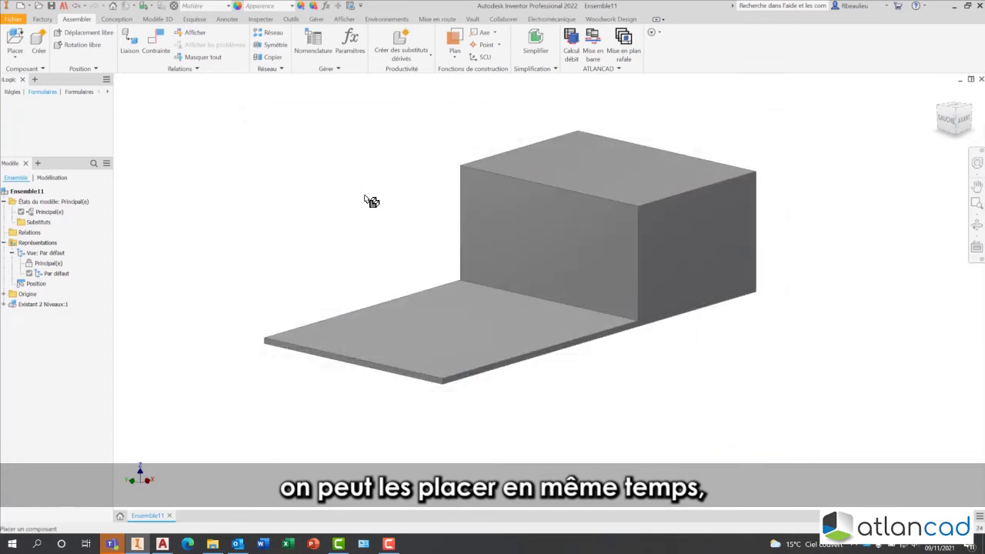
pyautogui.rightClick(305, 175)
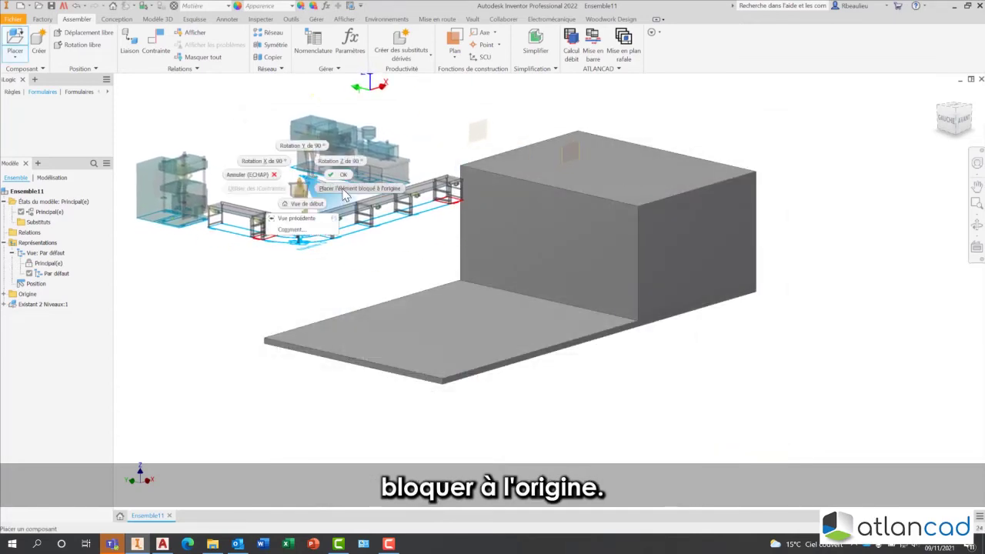
pyautogui.click(344, 195)
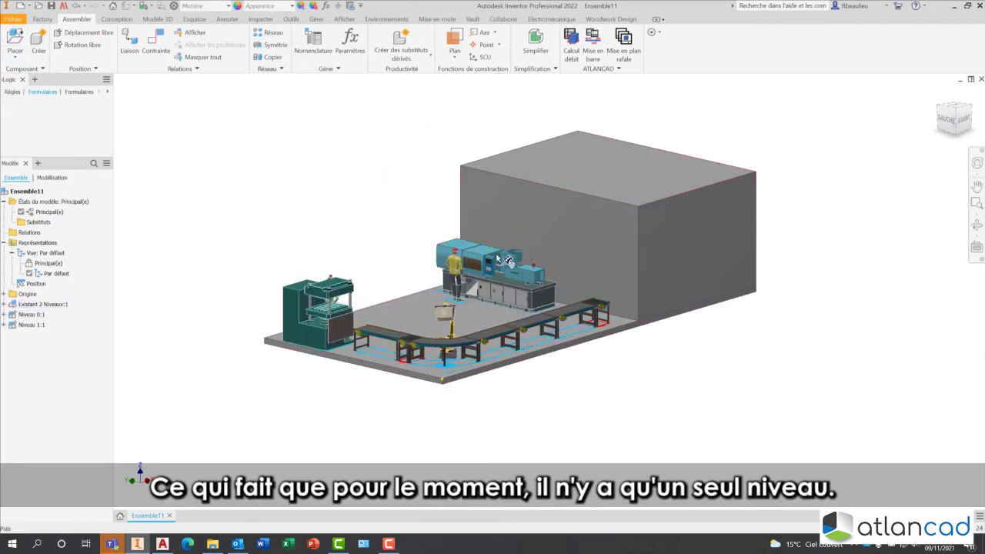
# Step: Hide the Existant 2 Niveaux building so that only the equipment of both levels is displayed
pyautogui.rightClick(549, 201)
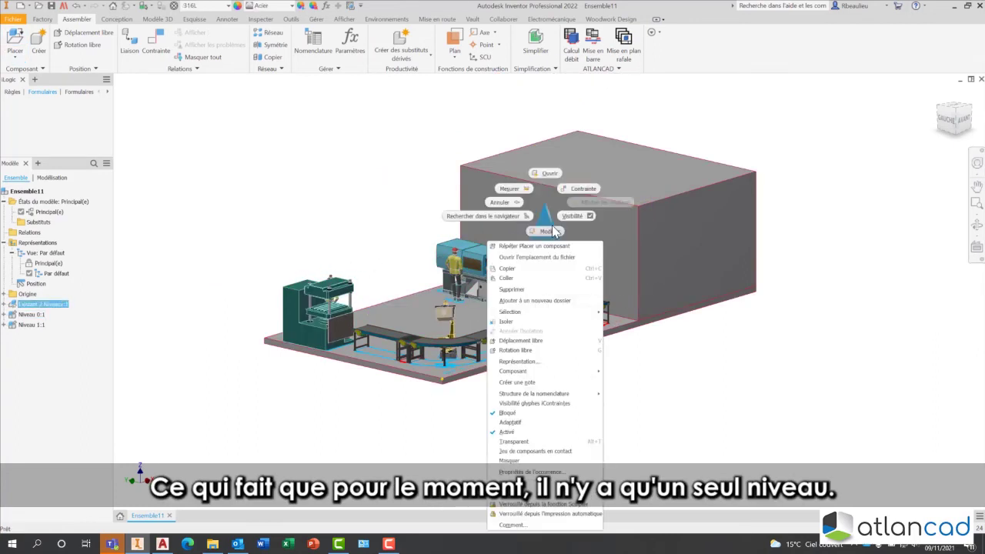
pyautogui.click(574, 221)
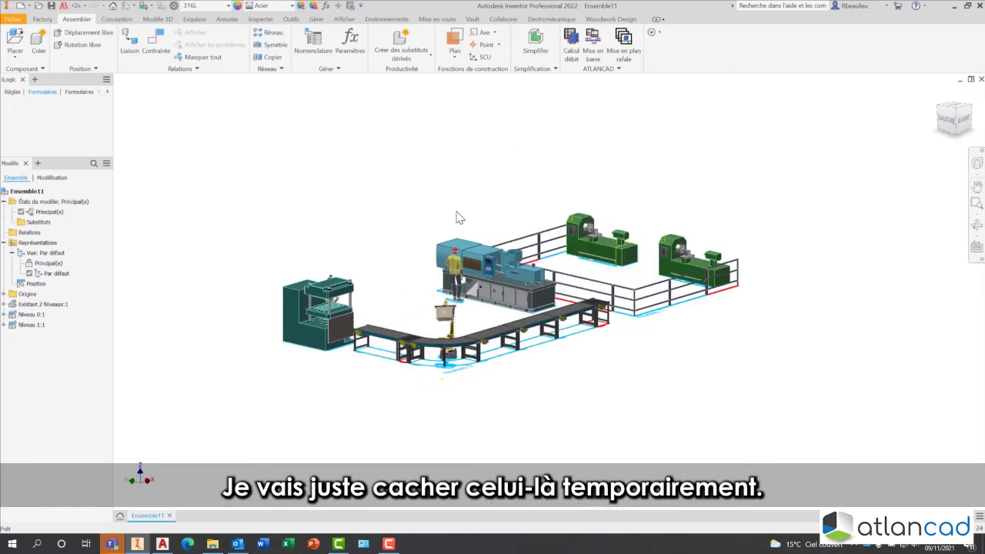
pyautogui.click(648, 290)
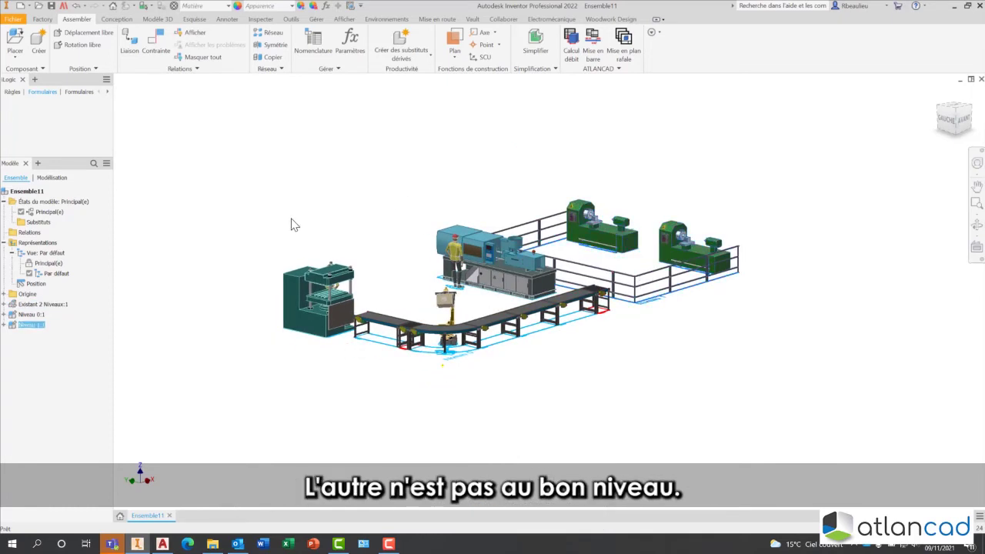
pyautogui.keyDown('shift'); pyautogui.moveTo(405, 256); pyautogui.dragTo(446, 194, button='middle'); pyautogui.keyUp('shift')
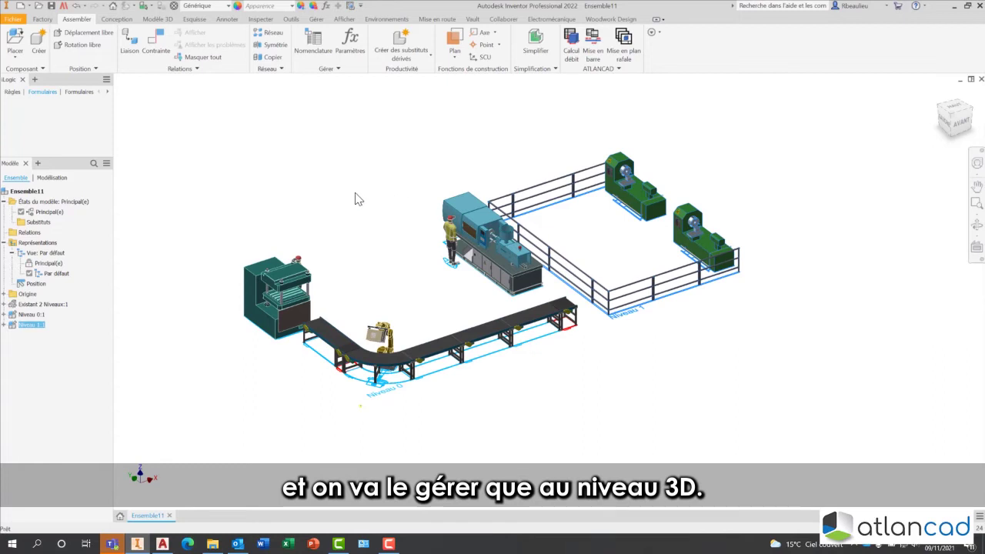
# Step: Unground the Niveau 1 subassembly and shift it slightly to test its free movement
pyautogui.click(4, 326)
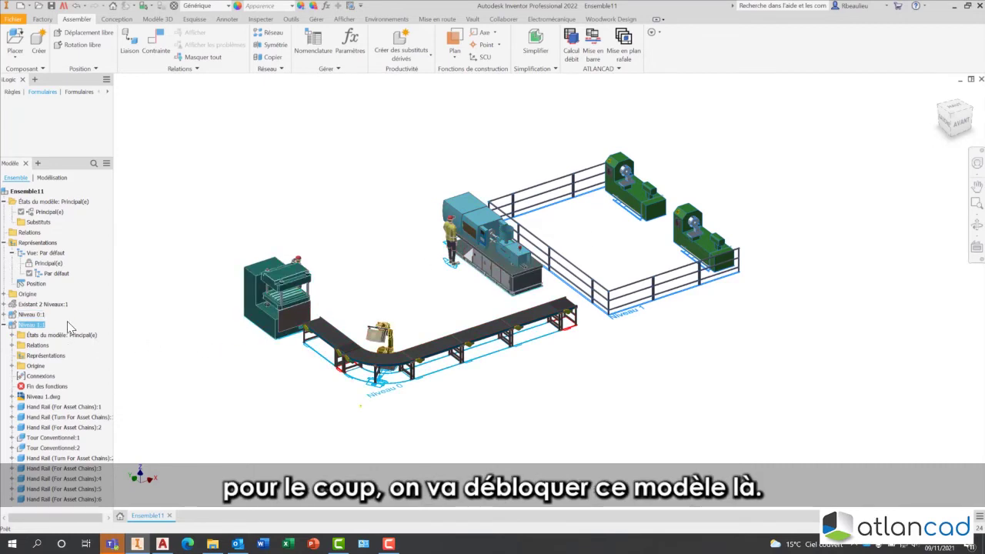
pyautogui.rightClick(23, 328)
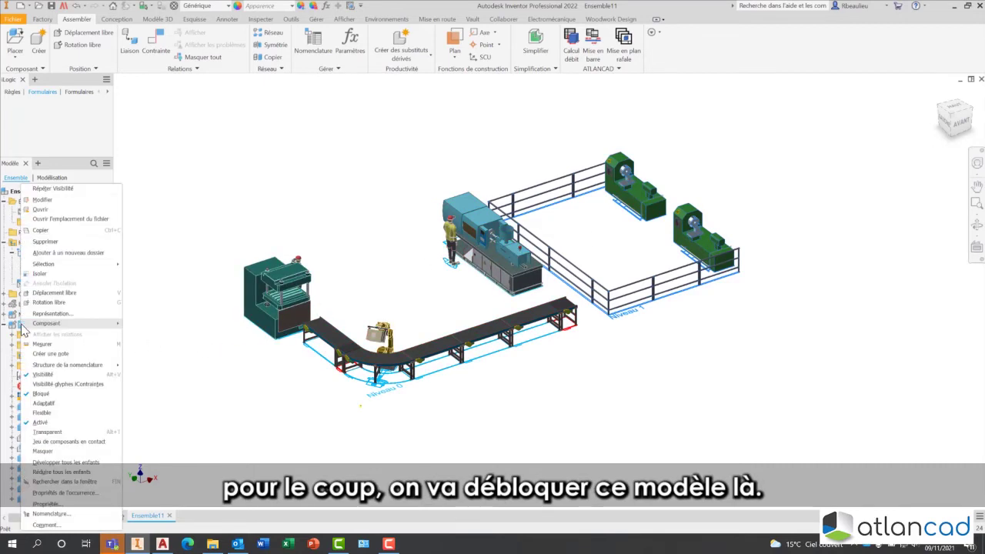
pyautogui.click(41, 393)
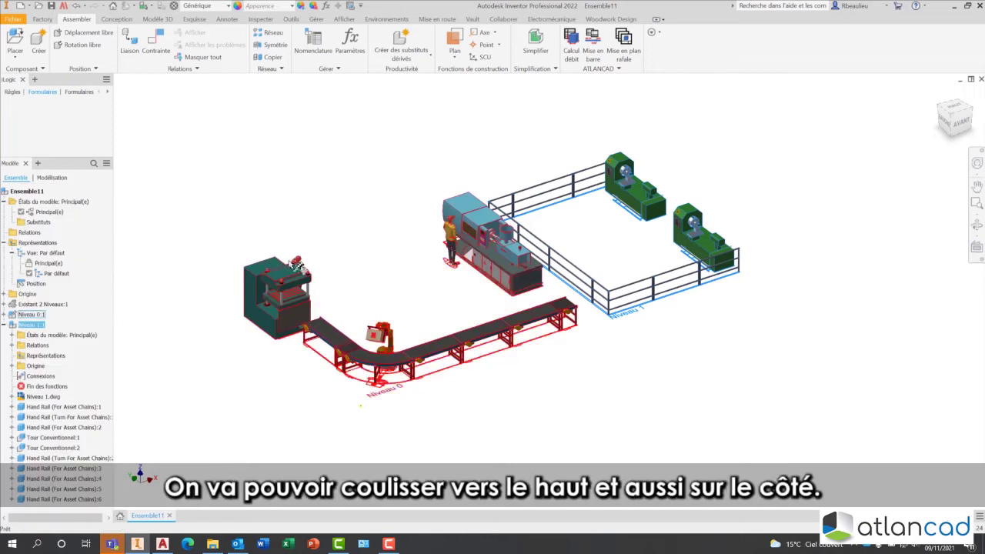
pyautogui.moveTo(698, 205); pyautogui.dragTo(632, 226)
pyautogui.click(409, 155)
# Step: Apply a flush constraint between the YZ origin plane of the general assembly and the YZ origin plane of Niveau 1
pyautogui.rightClick(345, 137)
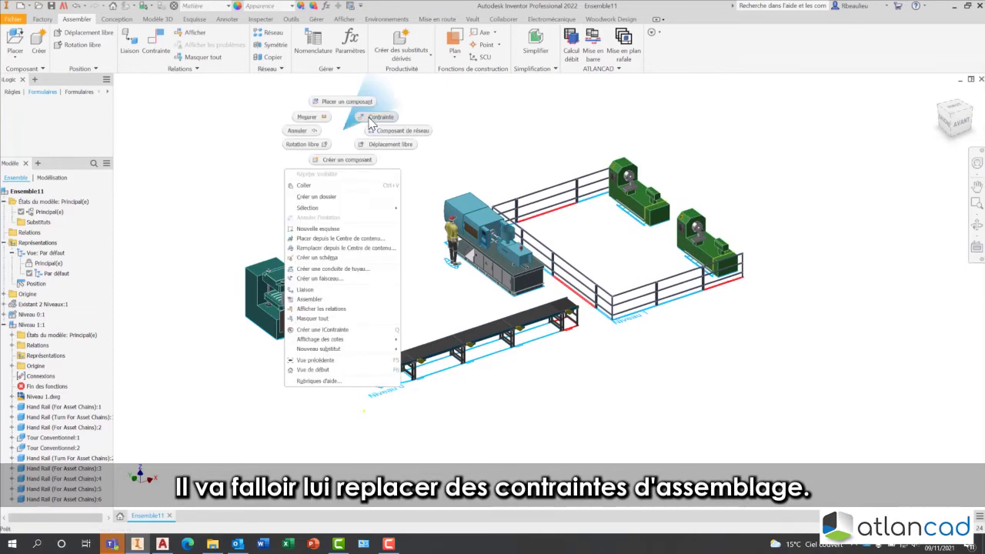
pyautogui.click(387, 122)
pyautogui.click(262, 154)
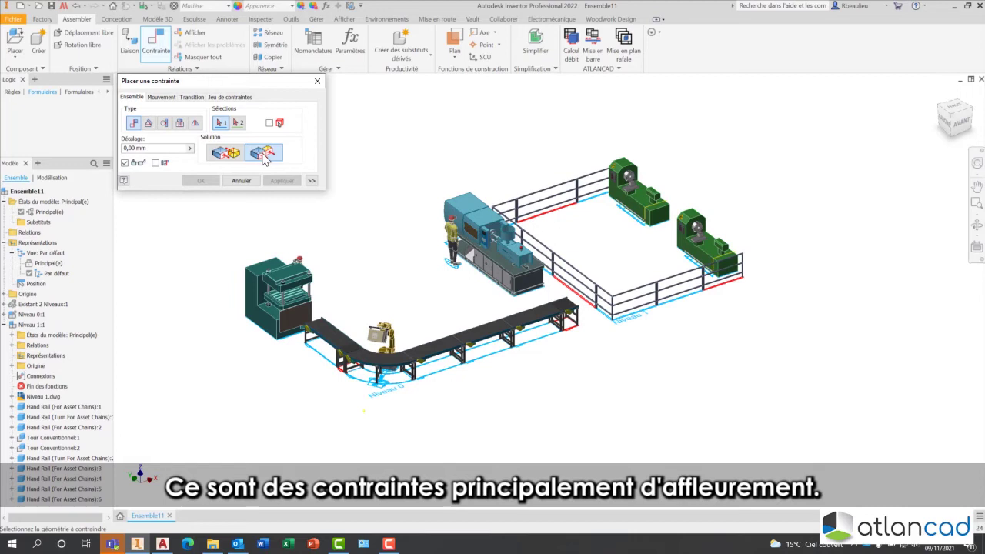
pyautogui.click(4, 242)
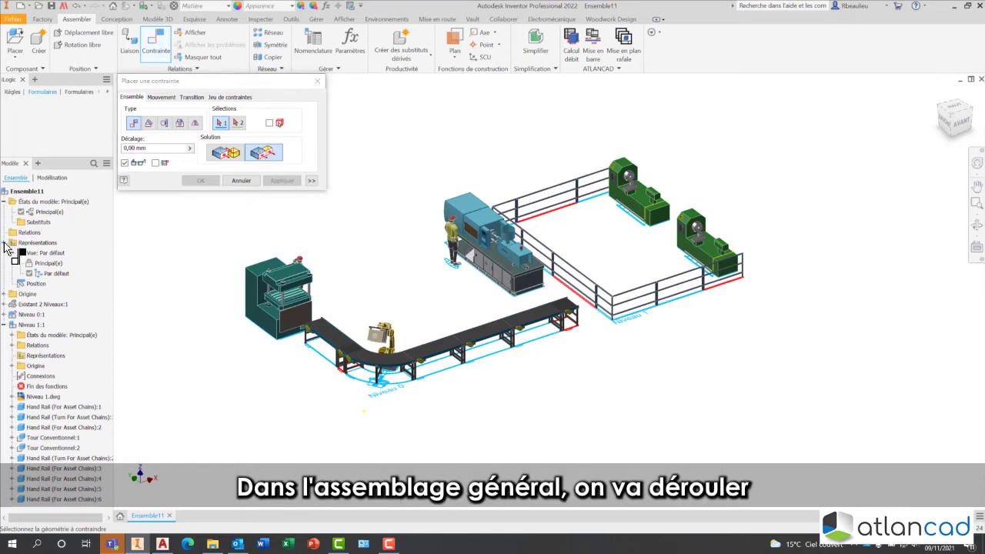
pyautogui.click(5, 203)
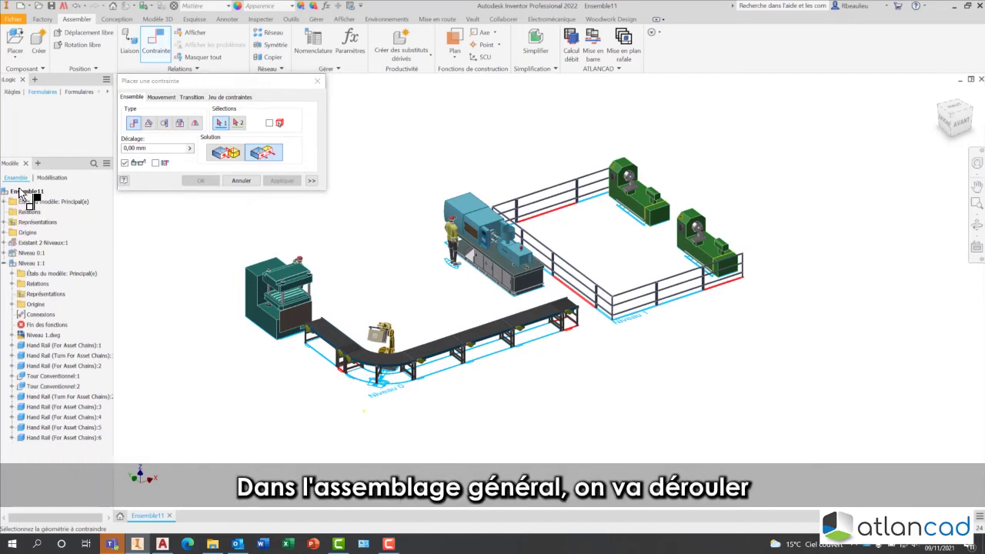
pyautogui.click(4, 232)
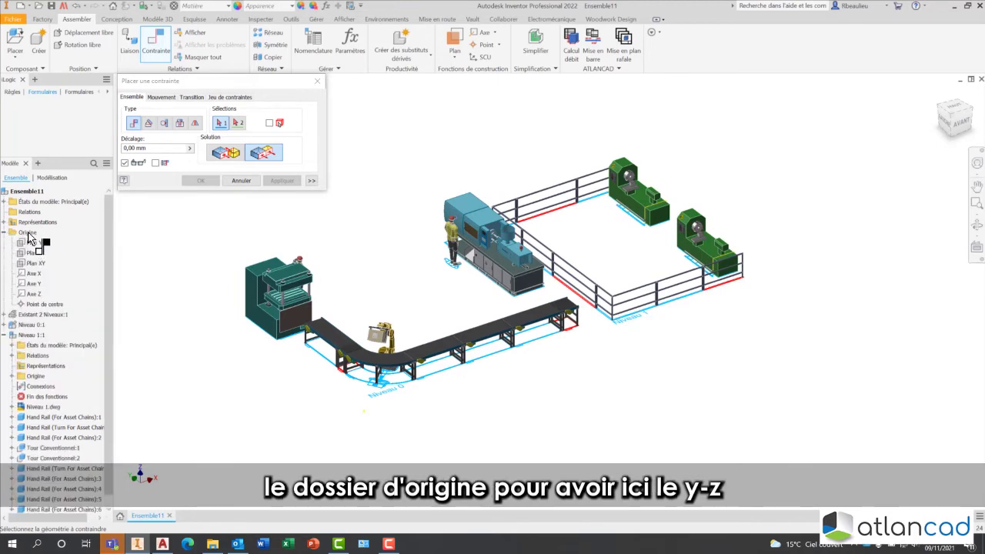
pyautogui.click(34, 244)
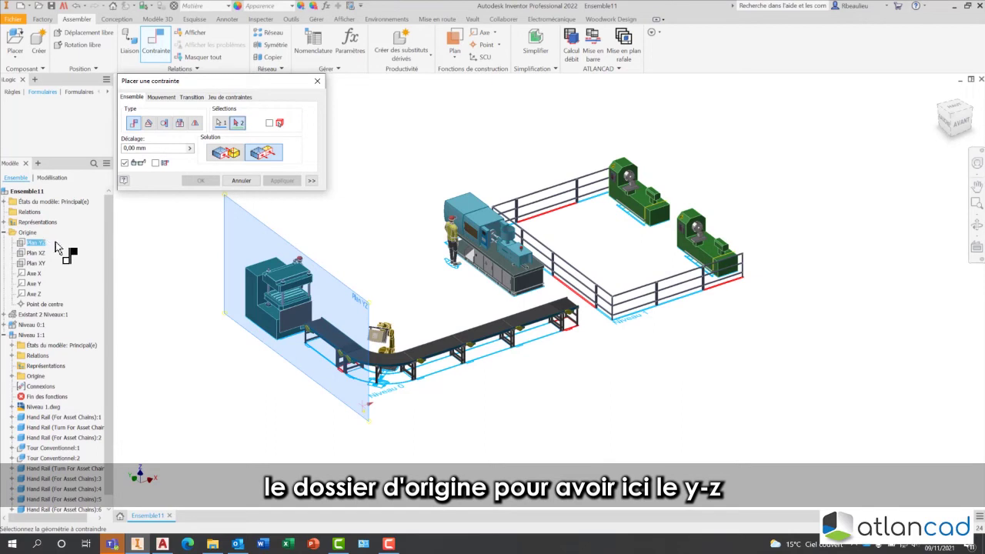
pyautogui.click(10, 355)
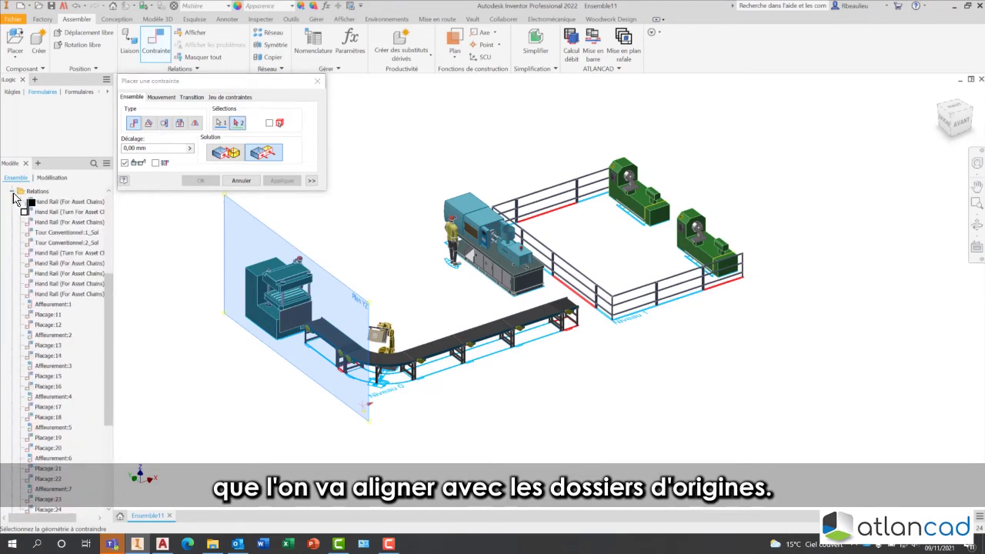
pyautogui.click(13, 197)
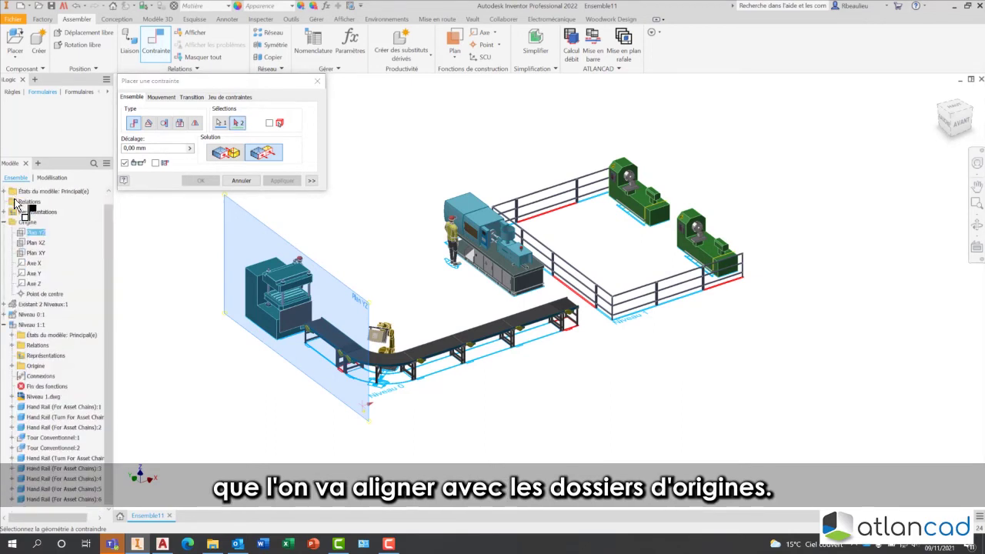
pyautogui.click(13, 366)
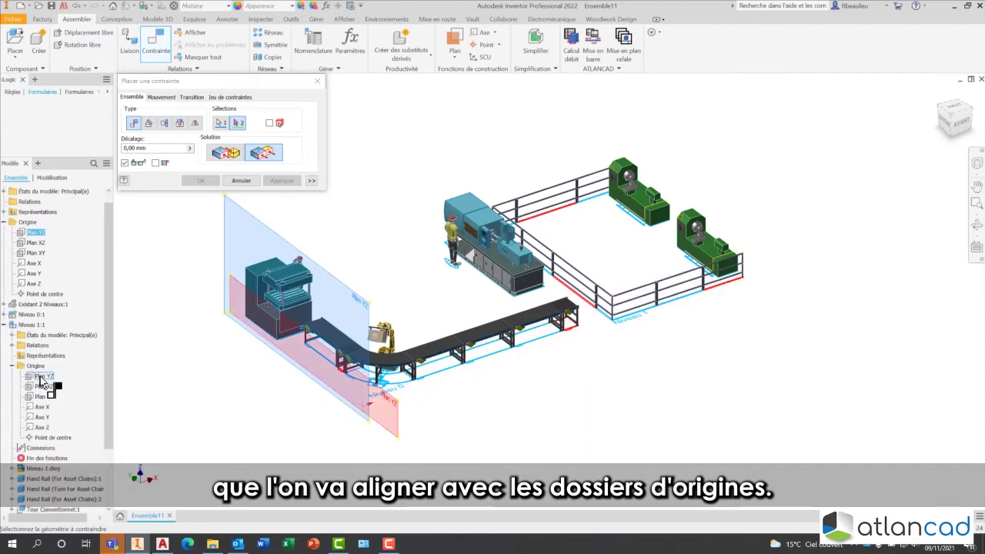
pyautogui.click(40, 378)
pyautogui.click(282, 181)
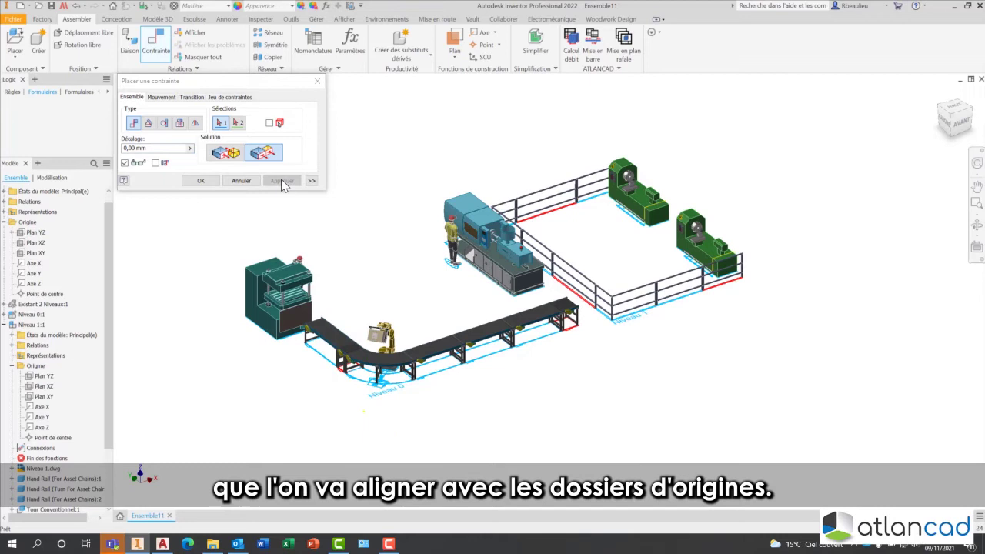
# Step: Add a flush constraint between the assembly's XZ origin plane and Niveau 1's XZ plane, and finish constraining
pyautogui.click(37, 245)
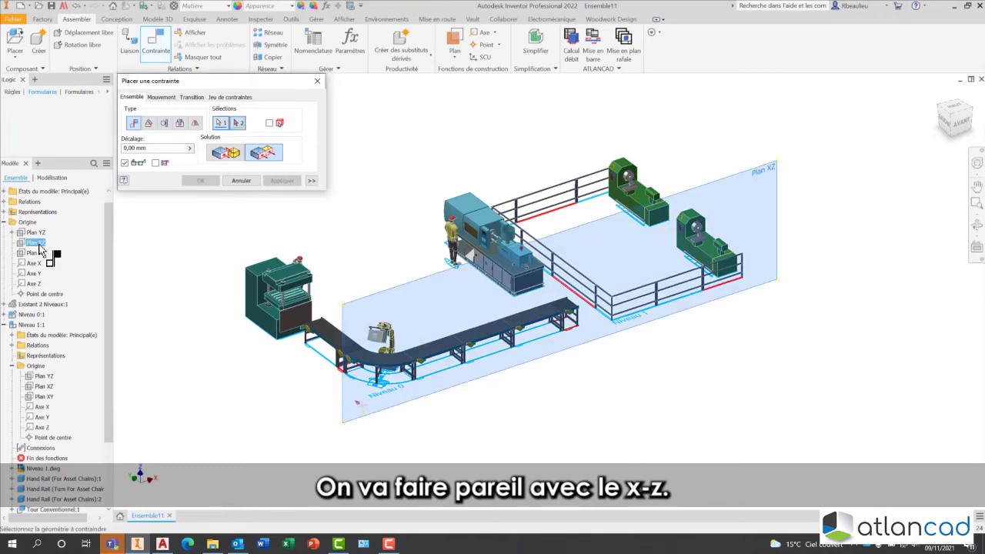
pyautogui.click(45, 392)
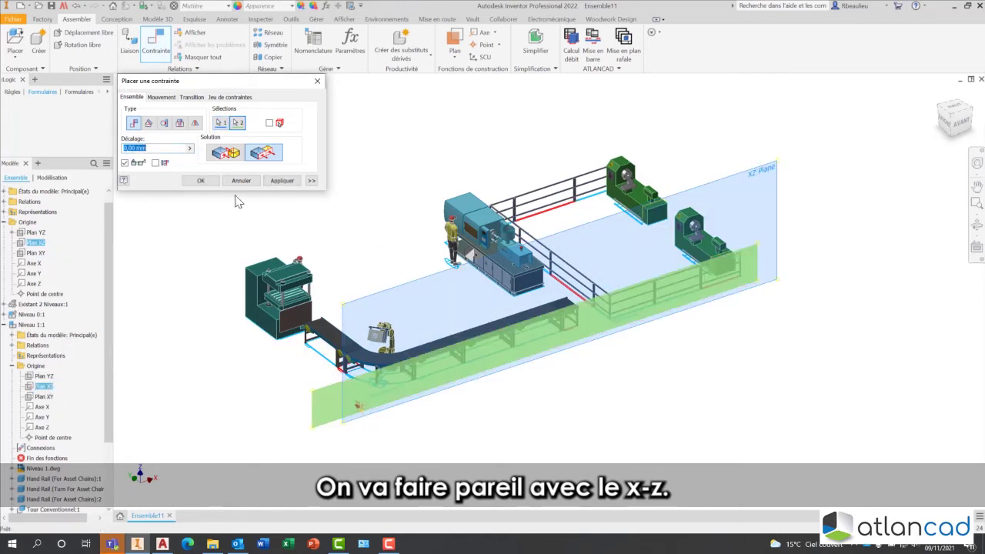
pyautogui.click(200, 180)
# Step: Check the plan alignment of Niveau 1 from above and move the subassembly freely upwards, above Niveau 0
pyautogui.click(954, 123)
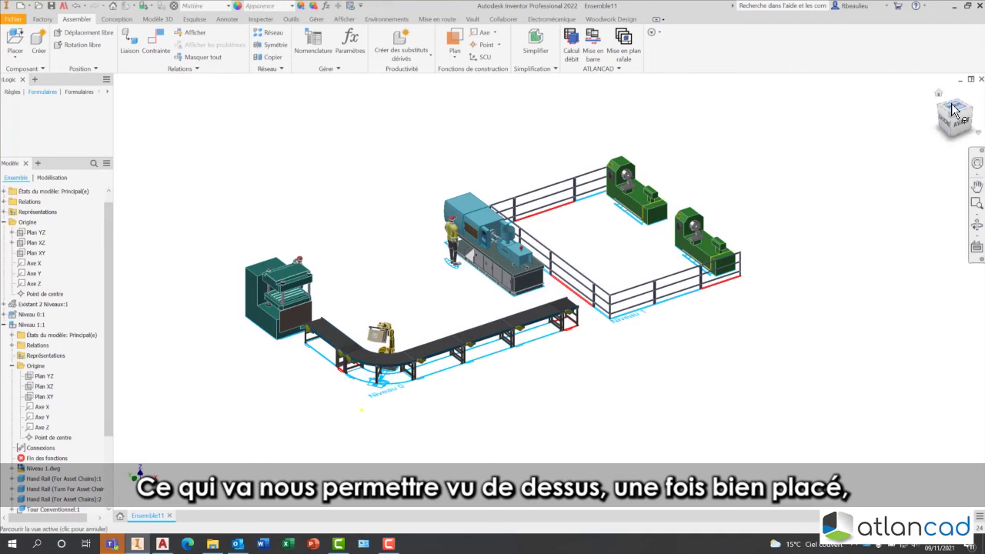
pyautogui.click(743, 252)
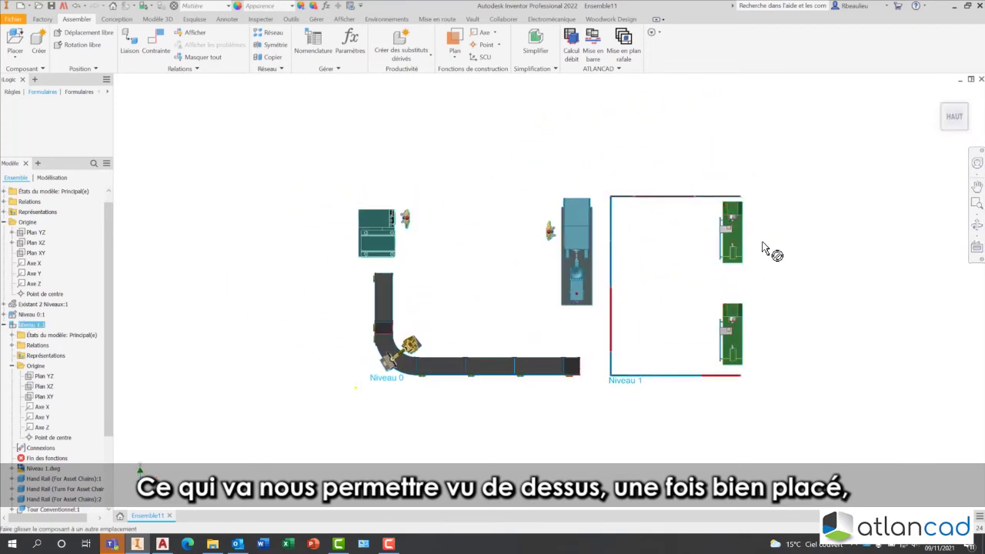
pyautogui.click(945, 133)
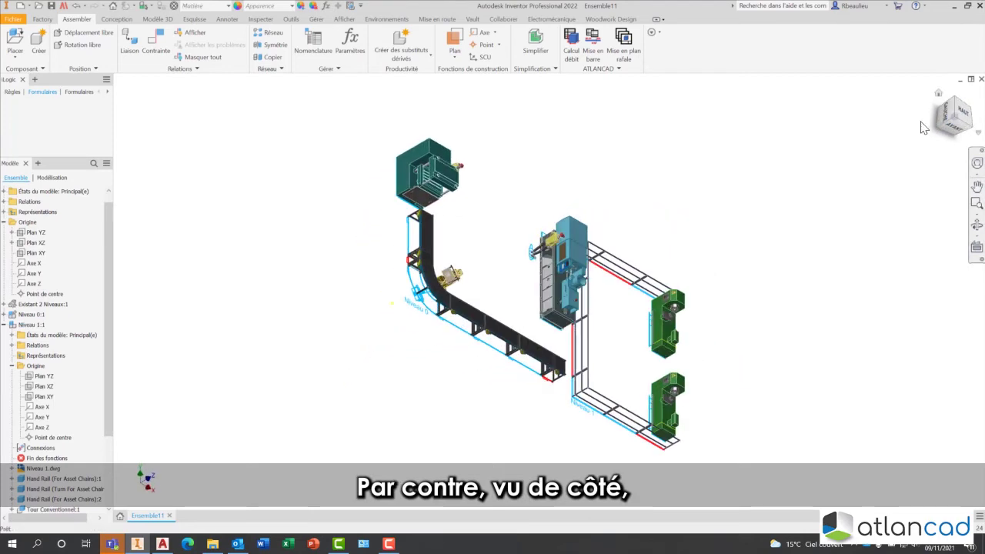
pyautogui.keyDown('shift'); pyautogui.moveTo(659, 269); pyautogui.dragTo(650, 316, button='middle'); pyautogui.keyUp('shift')
pyautogui.moveTo(727, 274); pyautogui.dragTo(737, 139)
pyautogui.press('Escape')
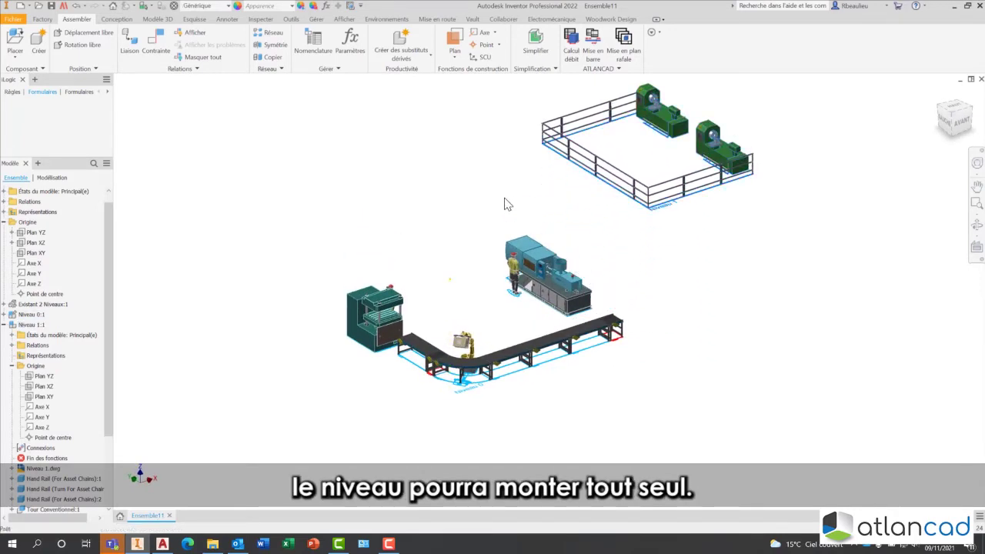
# Step: Collapse the expanded origin and Niveau 1 nodes of the model tree and make the Existant 2 Niveaux building visible again
pyautogui.click(4, 222)
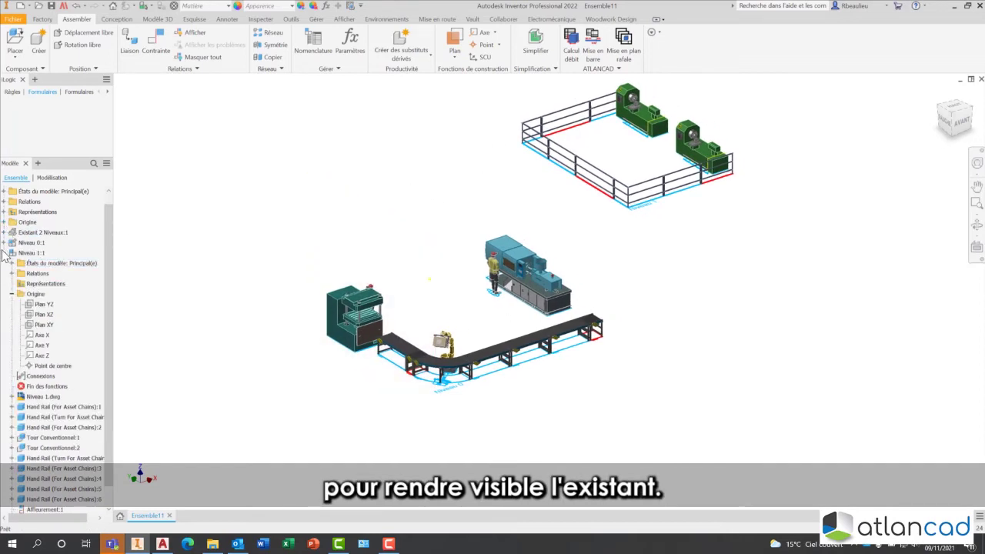
pyautogui.click(4, 253)
pyautogui.click(28, 244)
pyautogui.rightClick(27, 248)
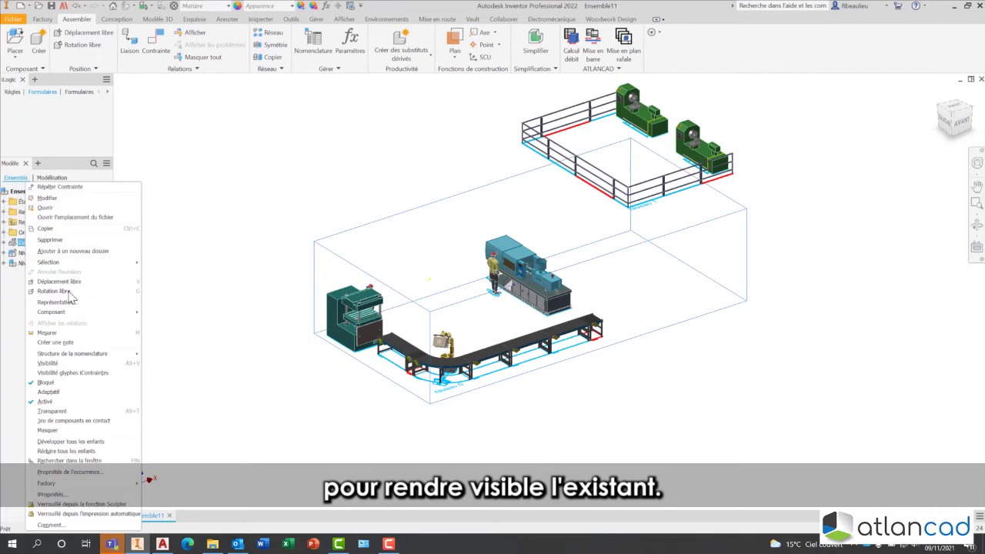
pyautogui.click(69, 365)
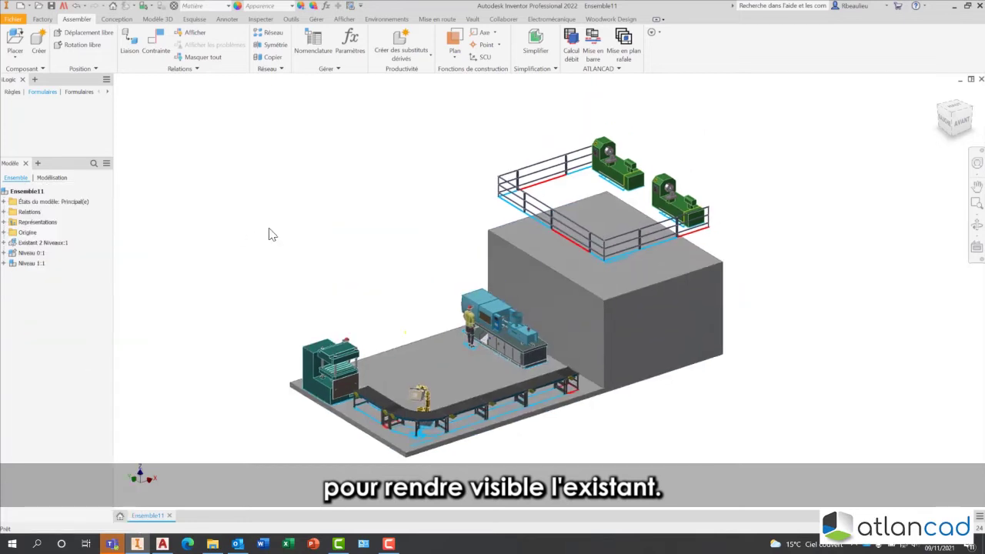
# Step: Constrain Niveau 1's XY origin plane flush with the upper face of the building block at a 0 mm offset
pyautogui.click(543, 182)
pyautogui.click(3, 263)
pyautogui.click(11, 273)
pyautogui.click(45, 305)
pyautogui.rightClick(256, 173)
pyautogui.click(283, 163)
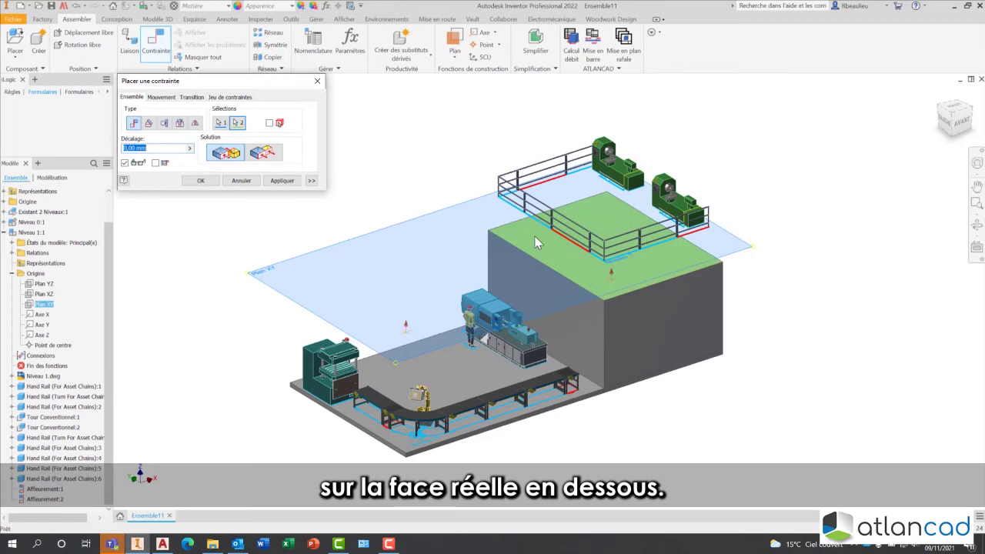
pyautogui.click(266, 156)
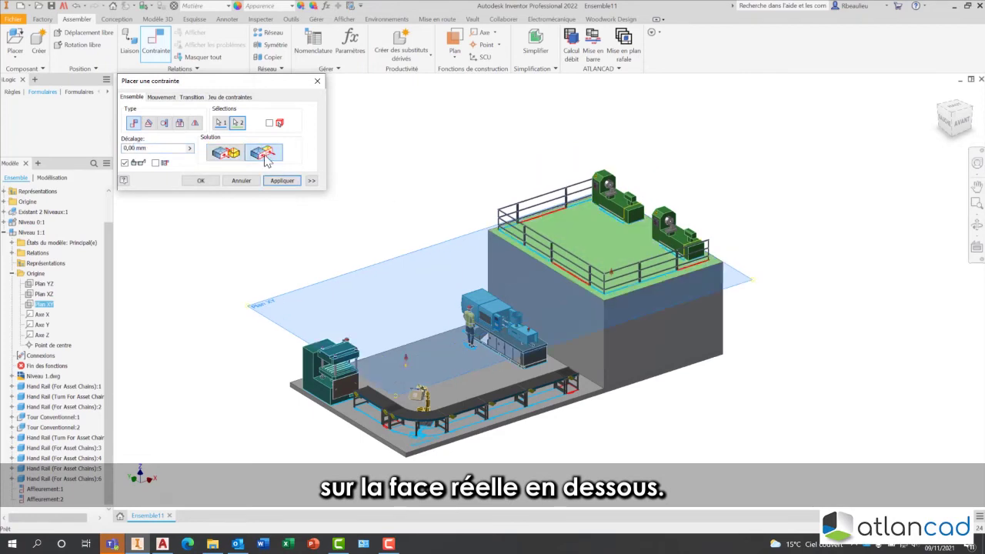
pyautogui.click(202, 182)
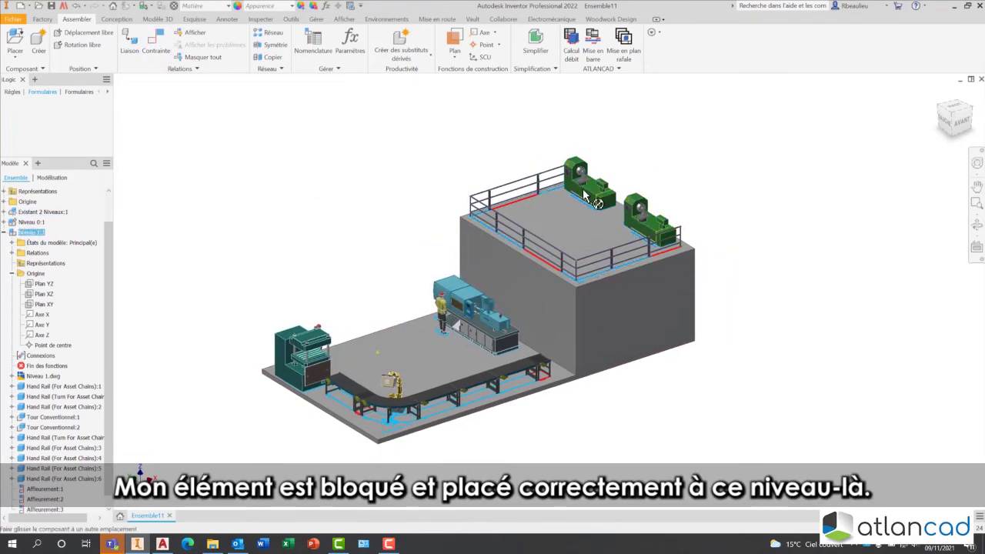
pyautogui.moveTo(499, 239)
pyautogui.keyDown('shift'); pyautogui.mouseDown(button='middle')
pyautogui.moveTo(448, 216)
pyautogui.moveTo(493, 235)
pyautogui.mouseUp(button='middle'); pyautogui.keyUp('shift')
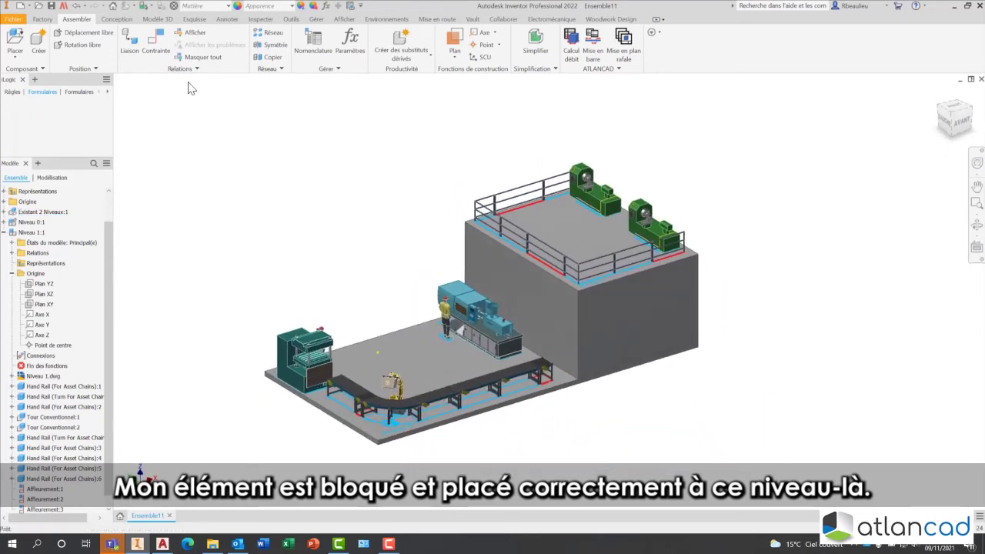
# Step: Save the general assembly as Ens 2 niveaux.iam in the TEST NIVEAU folder
pyautogui.click(51, 6)
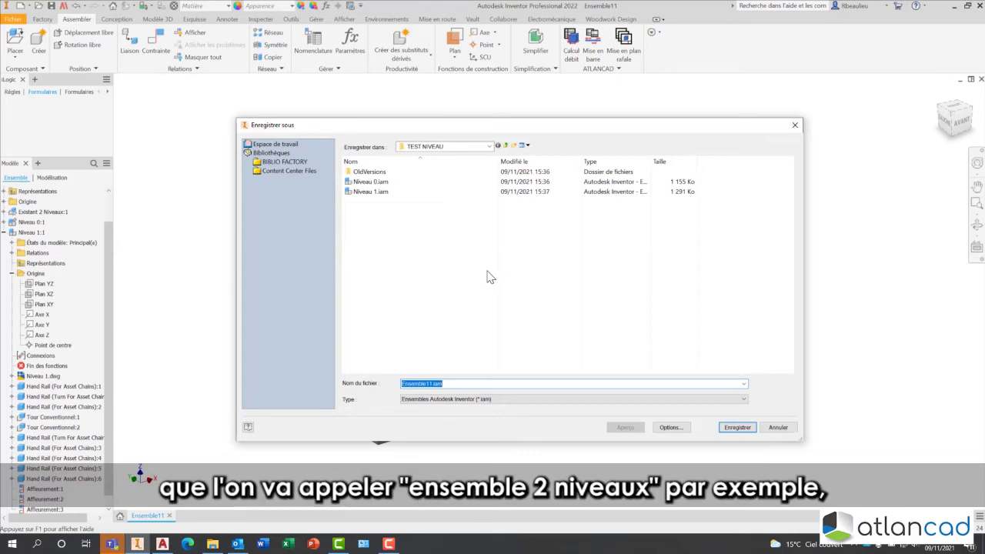
pyautogui.write('Ens 2 niv')
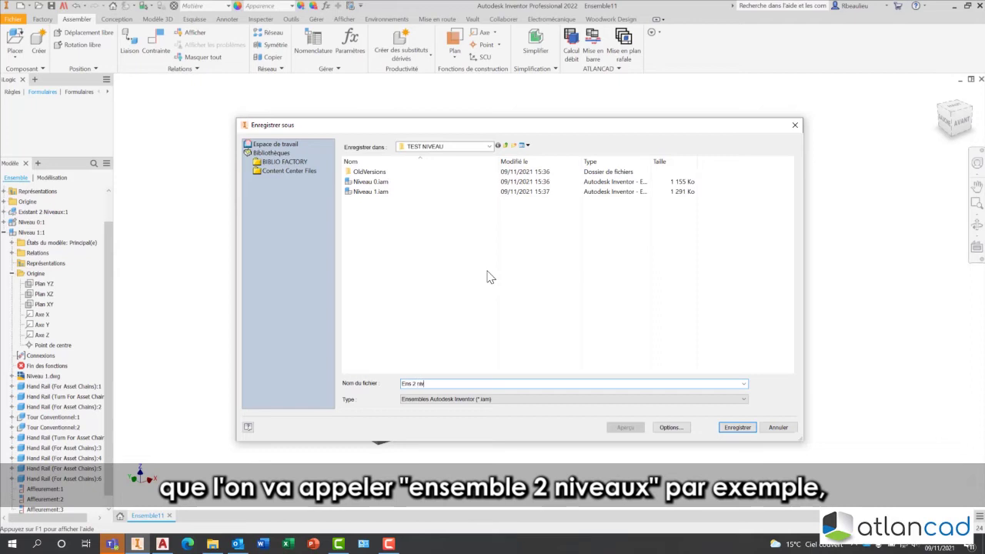
pyautogui.press('Return')
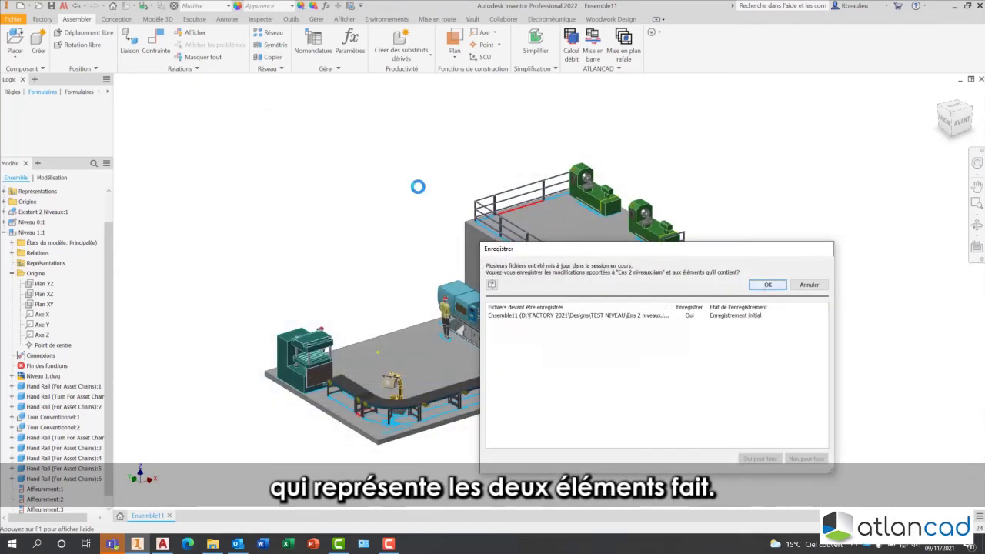
pyautogui.press('Return')
pyautogui.moveTo(398, 261); pyautogui.dragTo(388, 248, button='middle')
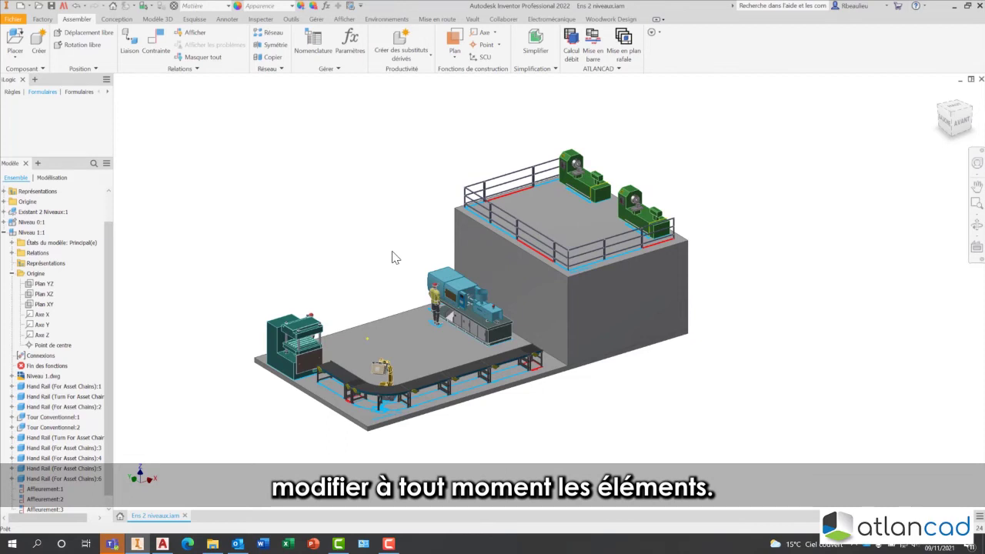
# Step: Open the Niveau 1 subassembly on its own and view it from above
pyautogui.click(464, 301)
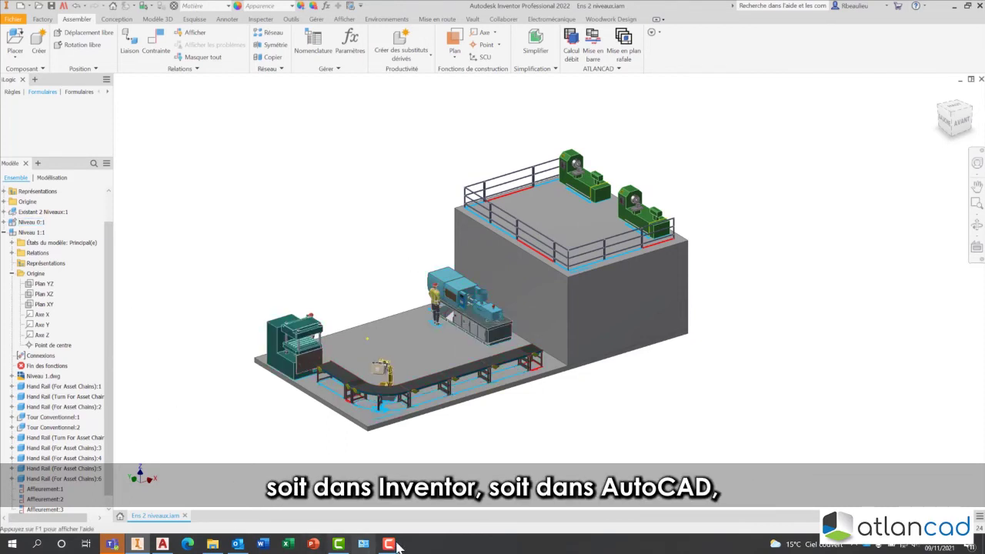
pyautogui.rightClick(586, 187)
pyautogui.click(608, 231)
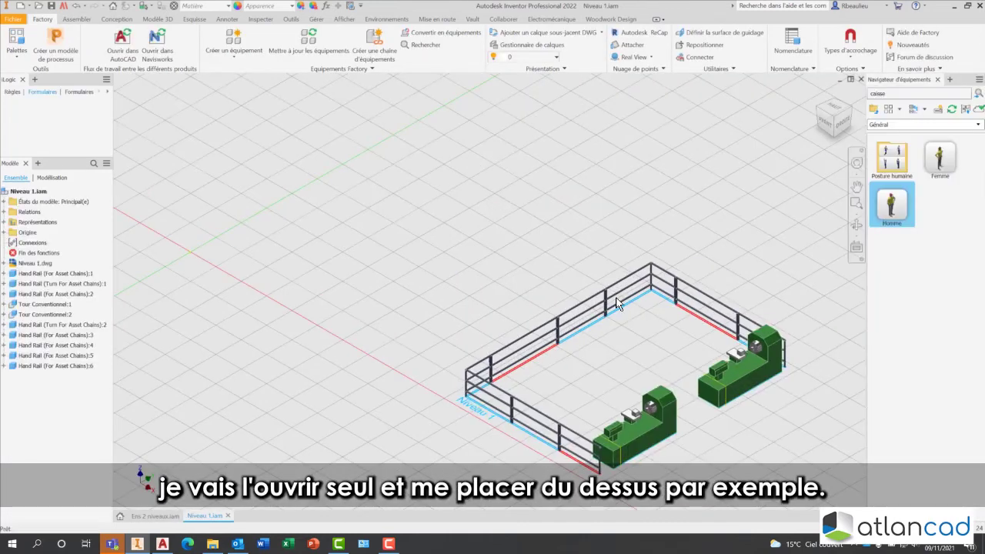
pyautogui.moveTo(596, 274); pyautogui.dragTo(492, 218, button='middle')
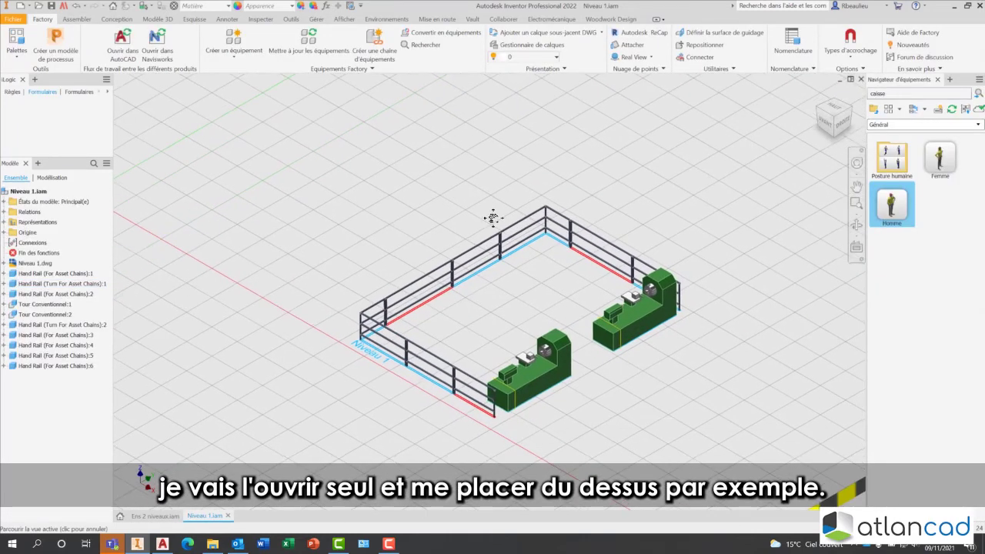
pyautogui.click(837, 114)
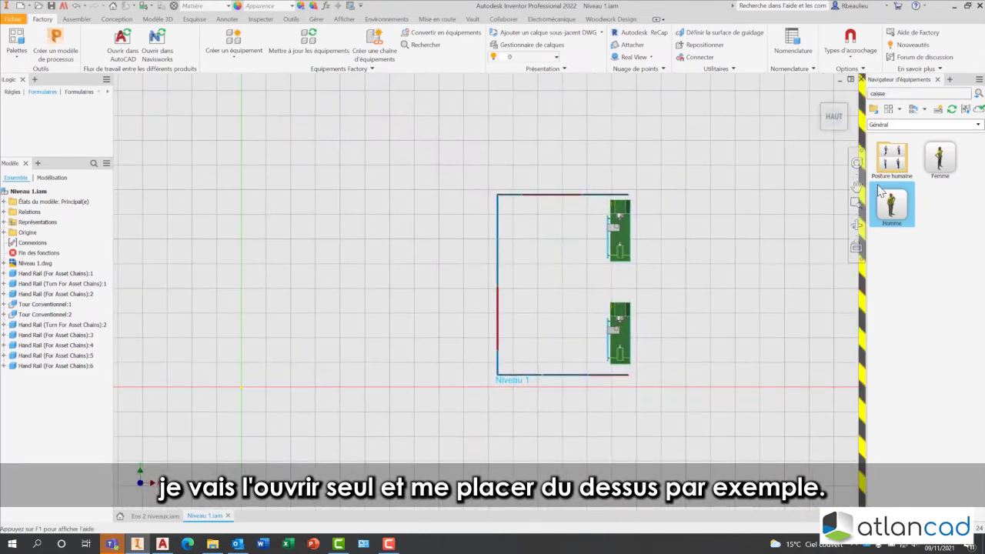
# Step: Place two Homme operators in Niveau 1, one beside each green conventional lathe
pyautogui.scroll(5, 602, 223)
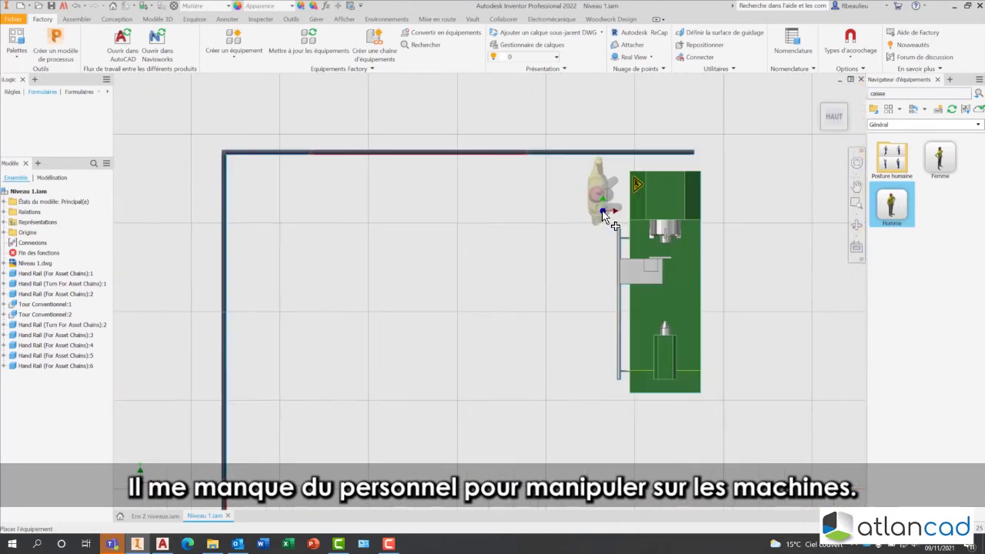
pyautogui.click(758, 220)
pyautogui.rightClick(758, 220)
pyautogui.click(766, 225)
pyautogui.scroll(-5, 623, 269)
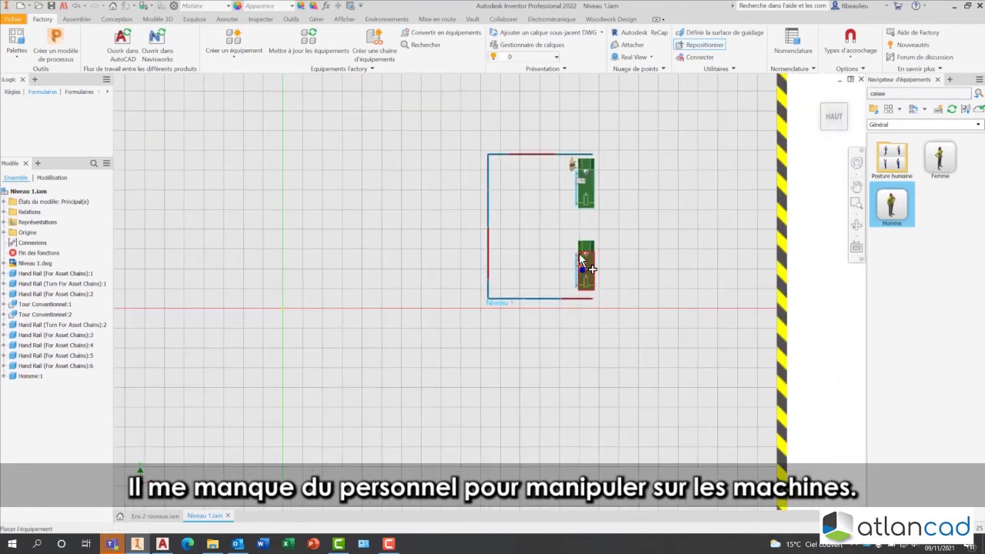
pyautogui.scroll(3, 577, 250)
pyautogui.click(561, 240)
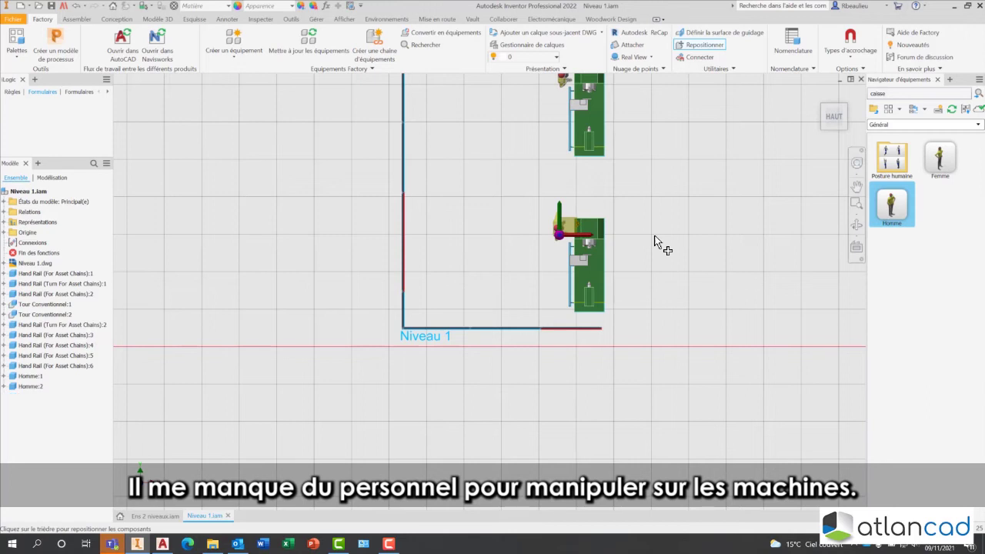
pyautogui.rightClick(660, 238)
pyautogui.click(680, 241)
pyautogui.scroll(-5, 644, 254)
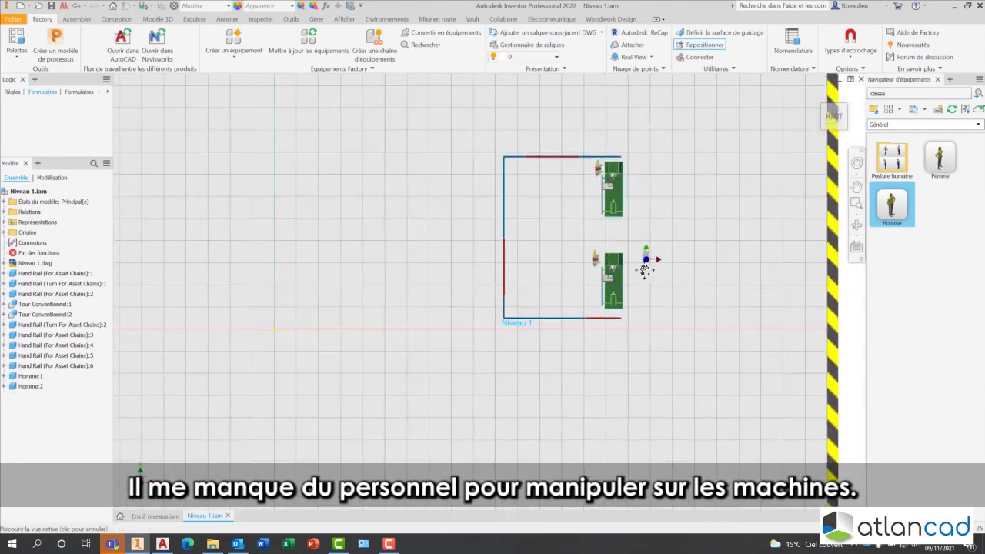
# Step: Place one Robot 7th Axis Riser2 from the BIBLIO FACTORY ROBOT2 folder inside the guardrails, between the railing and the lathes
pyautogui.click(875, 109)
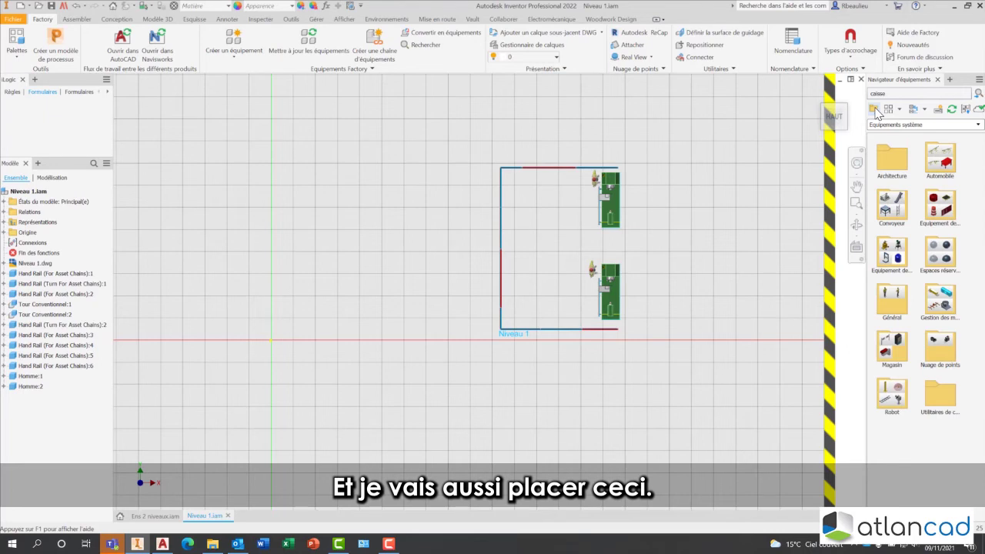
pyautogui.click(875, 109)
pyautogui.doubleClick(926, 199)
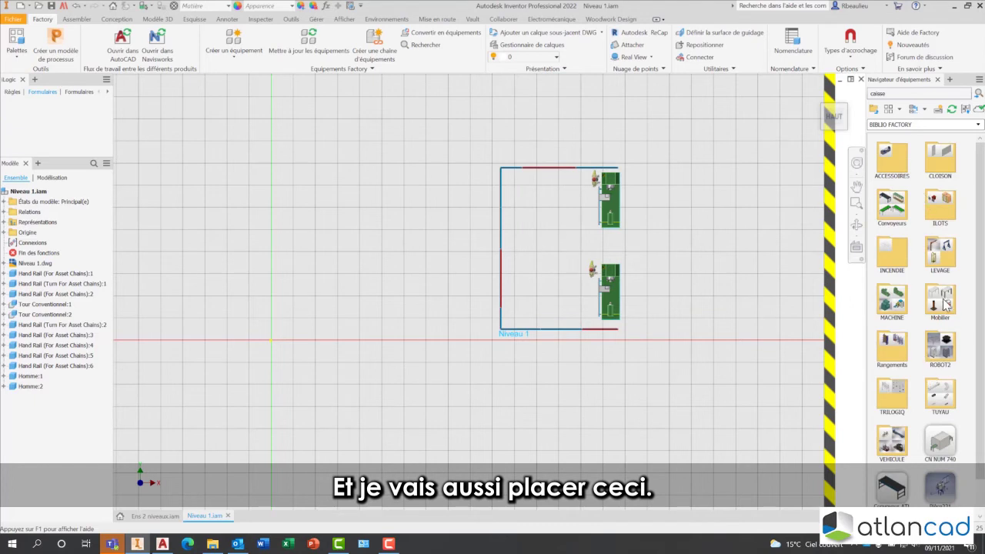
pyautogui.doubleClick(946, 347)
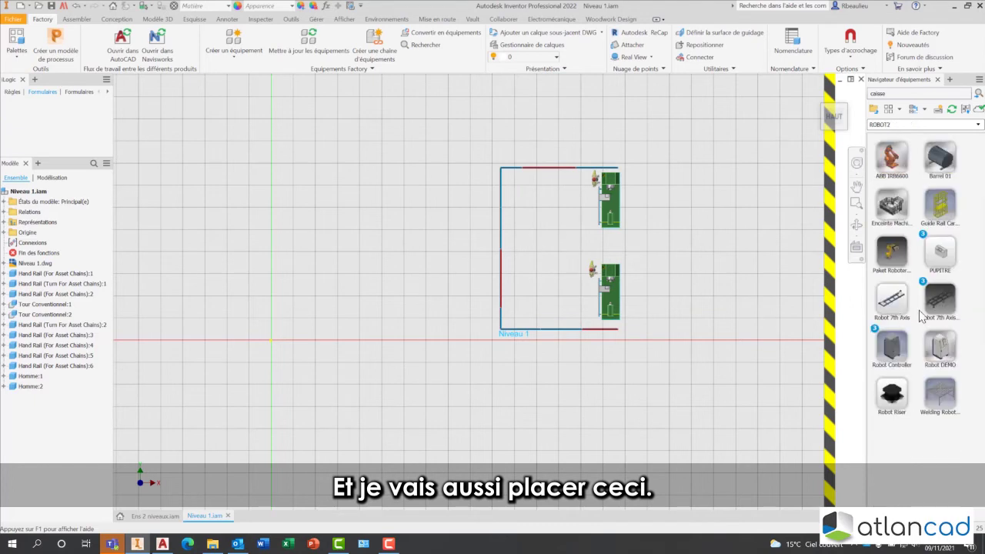
pyautogui.click(920, 314)
pyautogui.click(439, 308)
pyautogui.click(439, 308)
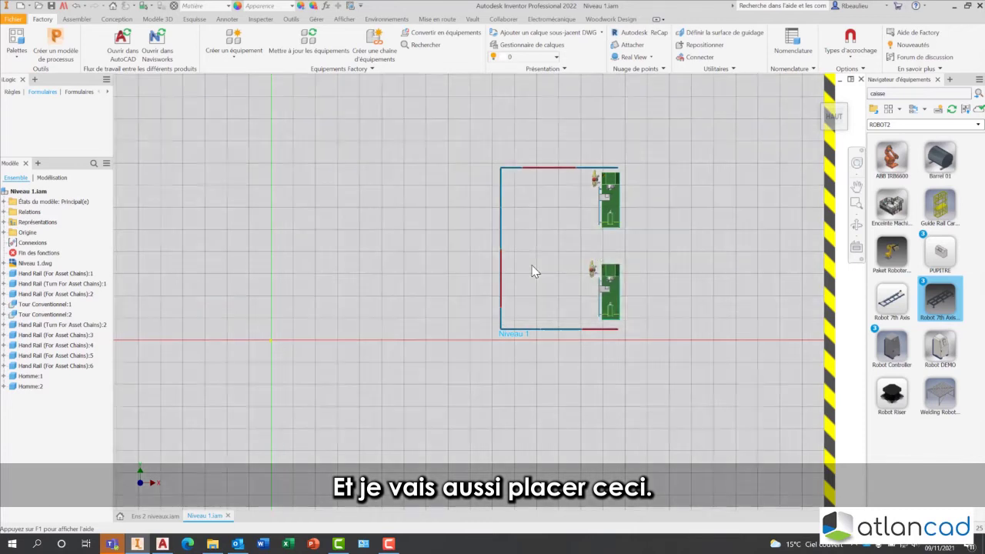
pyautogui.click(548, 248)
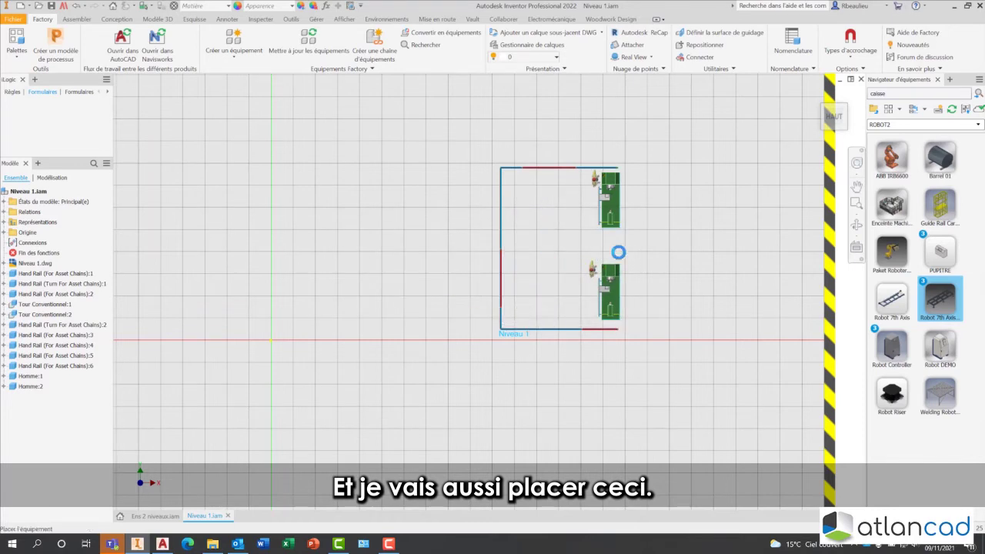
pyautogui.rightClick(666, 256)
pyautogui.click(690, 265)
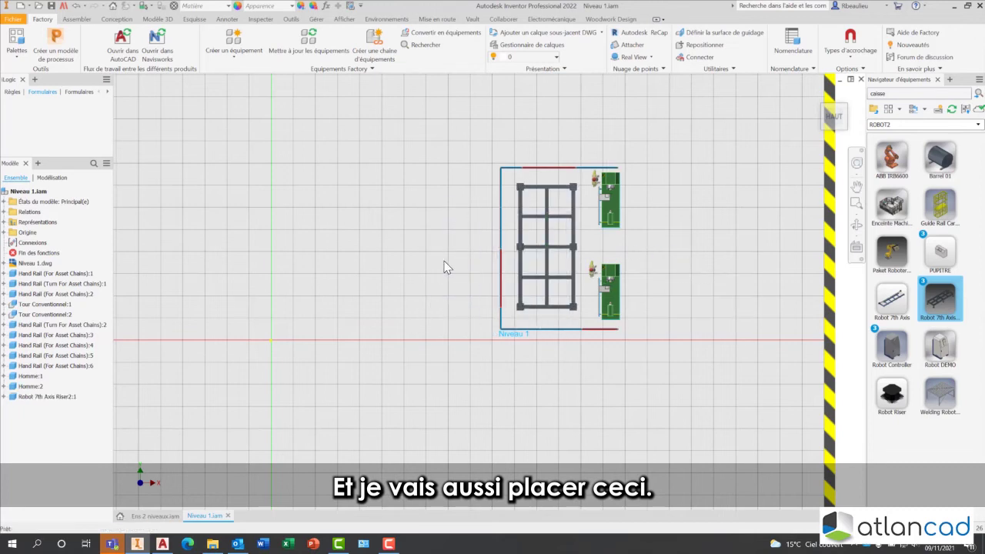
# Step: Save Niveau 1.iam and open it in AutoCAD to check the updated 2D layout
pyautogui.moveTo(433, 277); pyautogui.dragTo(329, 280, button='middle')
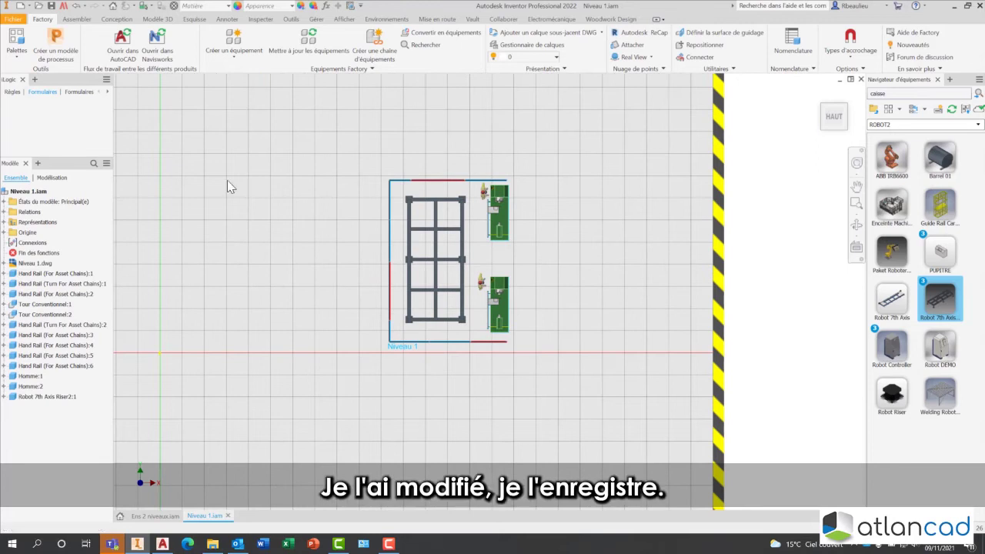
pyautogui.click(53, 6)
pyautogui.click(123, 46)
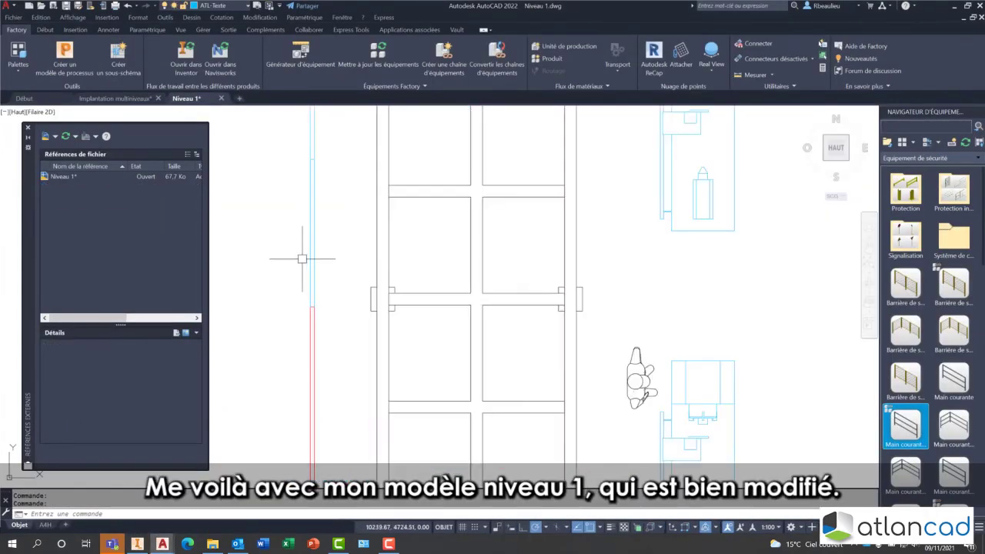
pyautogui.scroll(-3, 308, 265)
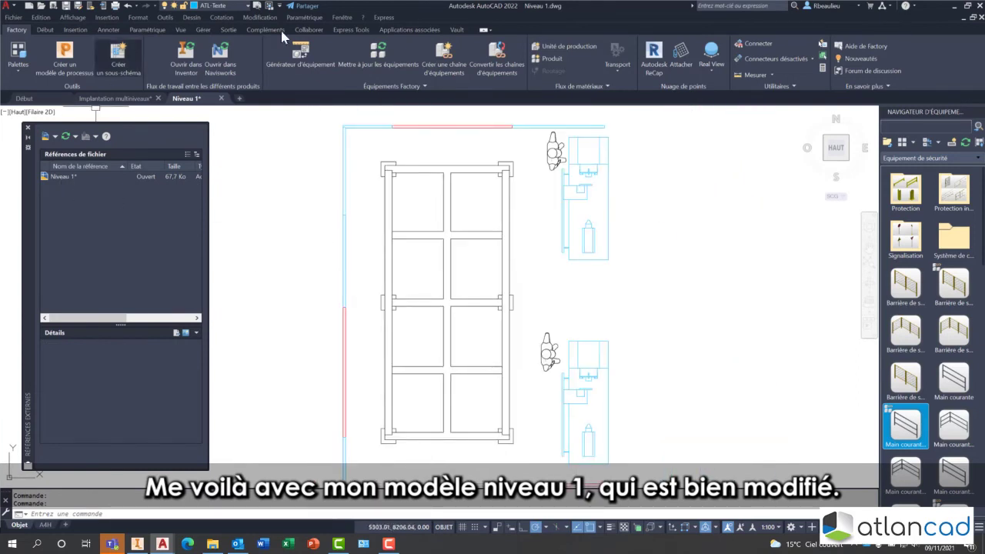
pyautogui.moveTo(340, 216); pyautogui.dragTo(383, 202, button='middle')
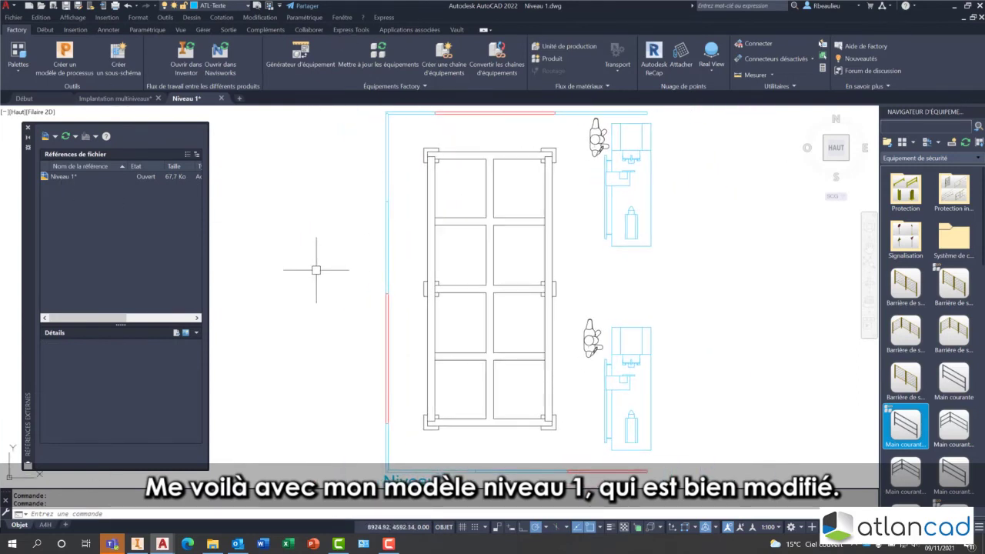
# Step: Save and close Niveau 1.dwg, reload the Niveau 1 reference in Implantation multiniveaux, and close the xref comparison
pyautogui.click(221, 99)
pyautogui.click(460, 295)
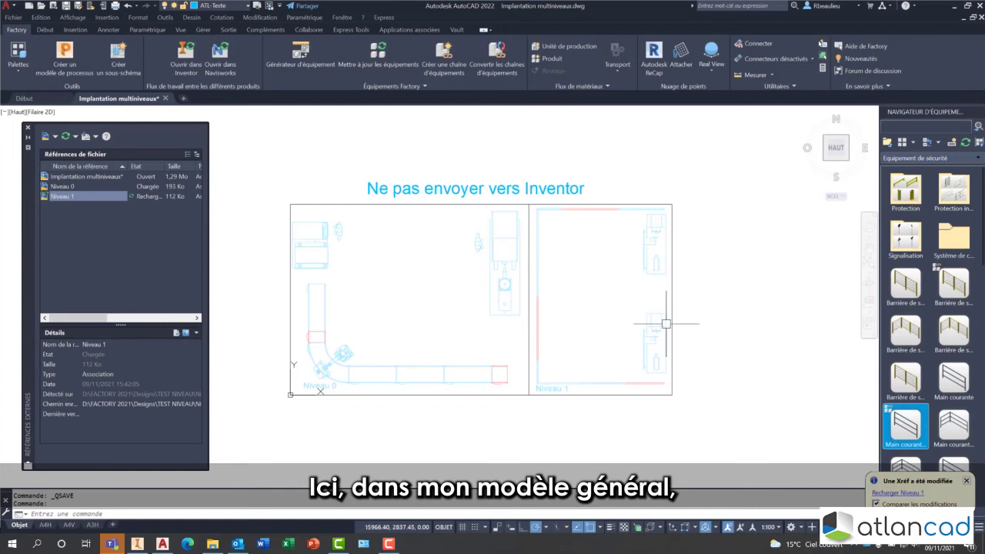
pyautogui.click(895, 493)
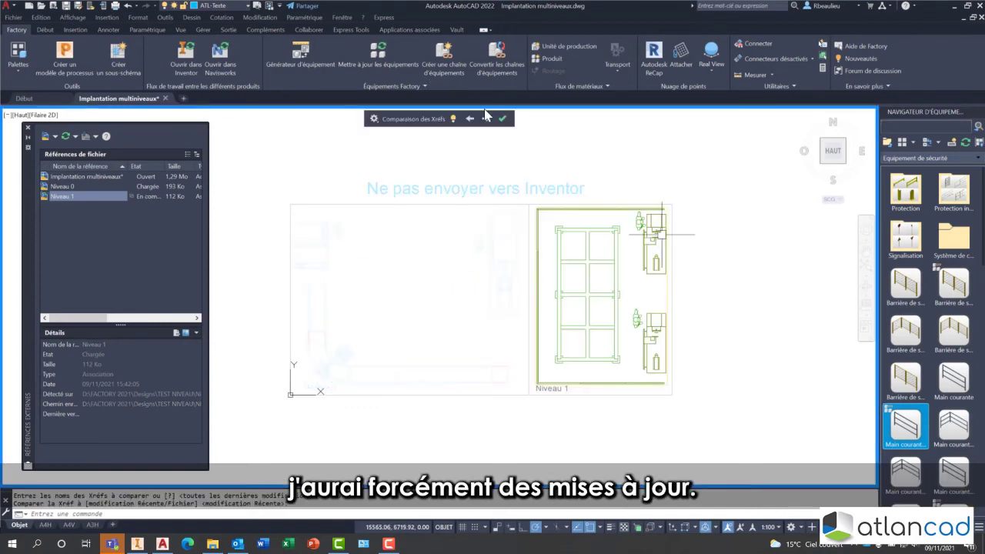
pyautogui.click(502, 120)
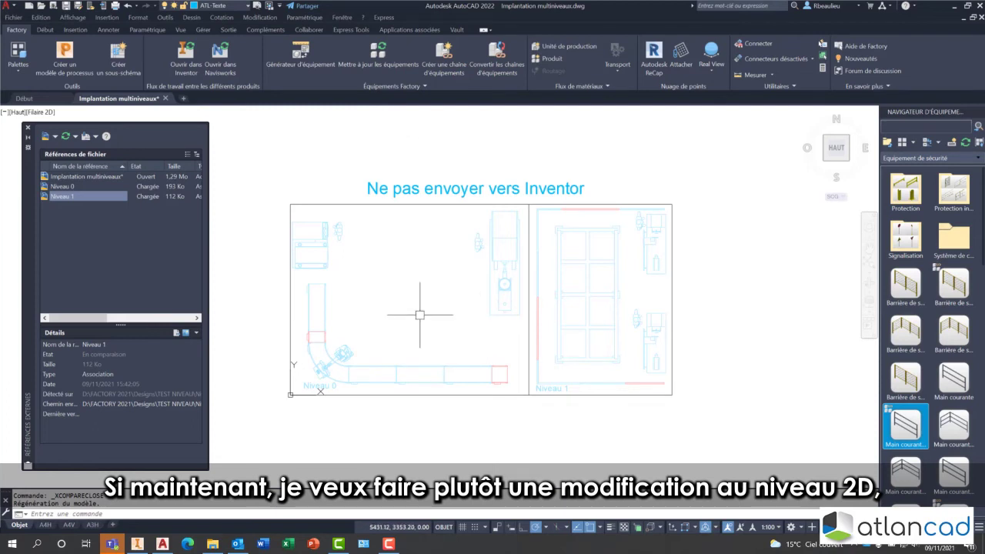
# Step: Open the Niveau 0 external reference as a separate drawing from the general layout
pyautogui.click(328, 245)
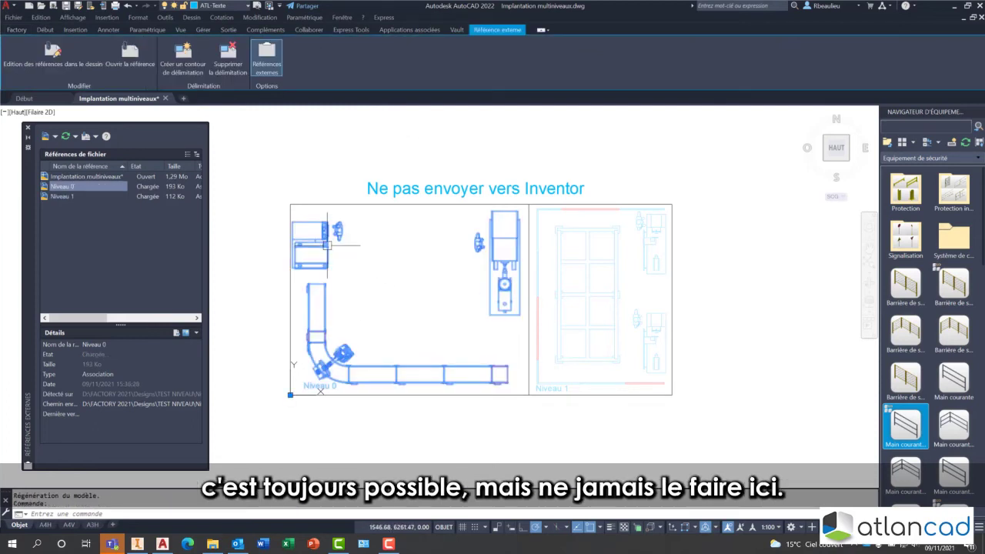
pyautogui.rightClick(338, 173)
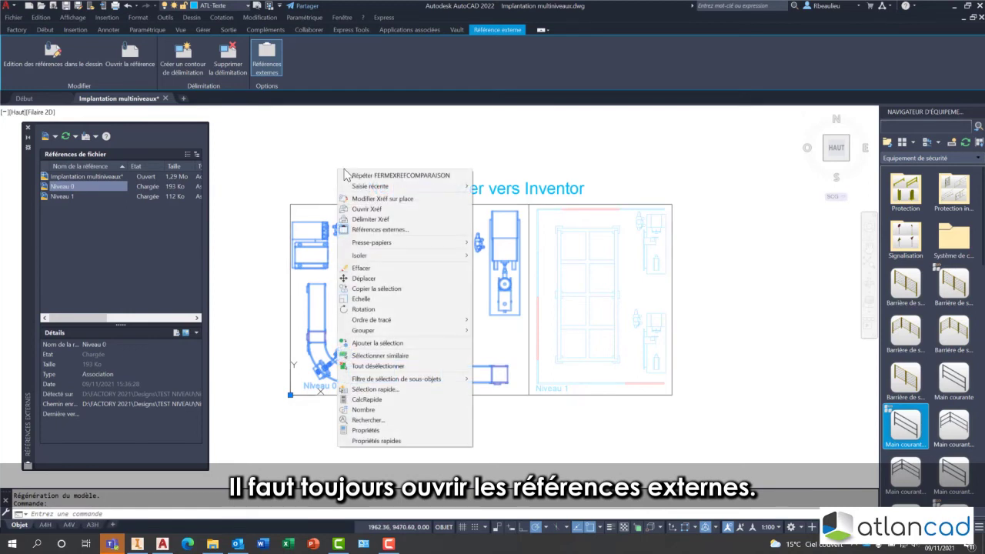
pyautogui.click(367, 209)
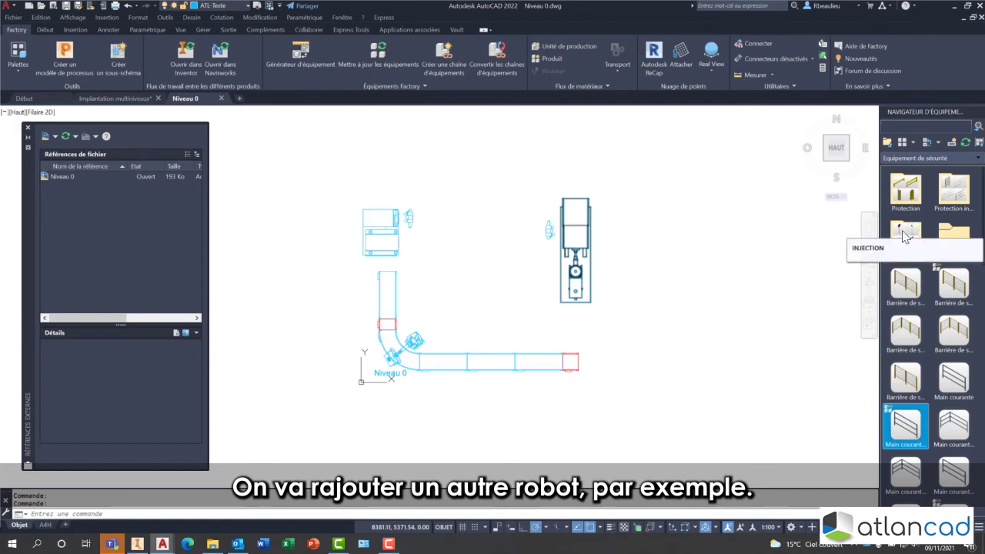
# Step: Add a second Paket Roboter from the ROBOT2 folder to Niveau 0, angled over the middle of the horizontal conveyor
pyautogui.click(890, 148)
pyautogui.doubleClick(905, 188)
pyautogui.click(905, 283)
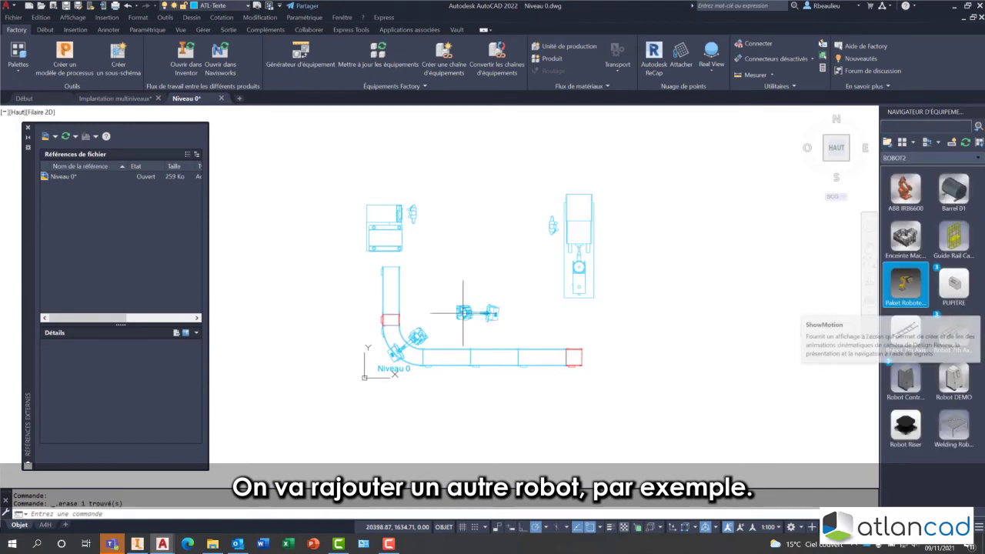
pyautogui.click(498, 389)
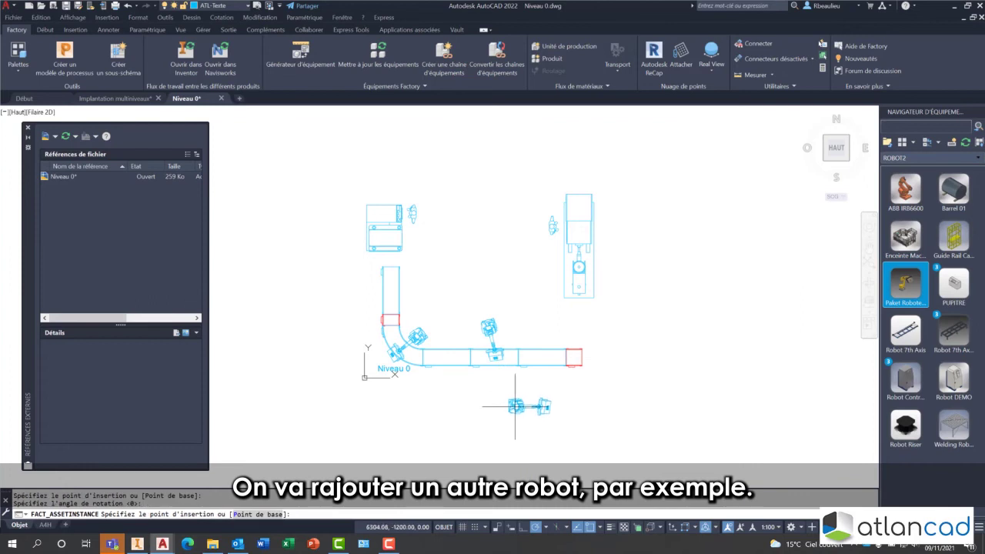
pyautogui.rightClick(566, 398)
pyautogui.click(569, 401)
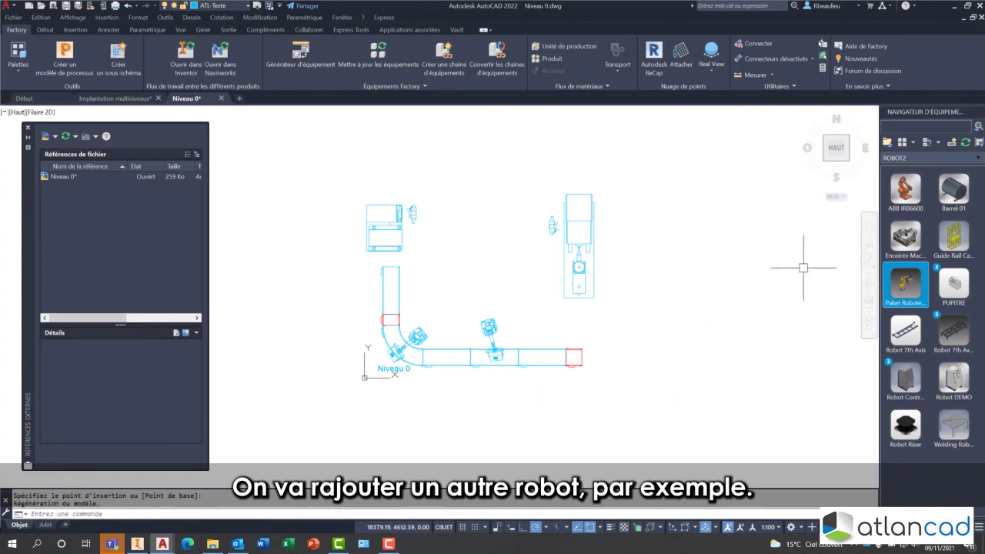
# Step: Add a Femme from the Général folder of the system assets to the open area between the machines and save the Niveau 0 drawing
pyautogui.click(890, 146)
pyautogui.doubleClick(908, 192)
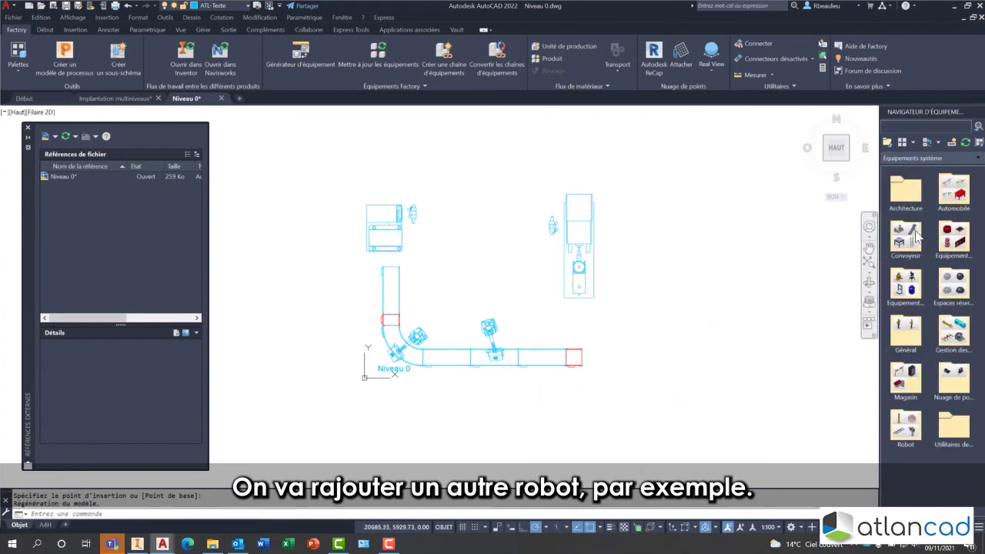
pyautogui.doubleClick(905, 330)
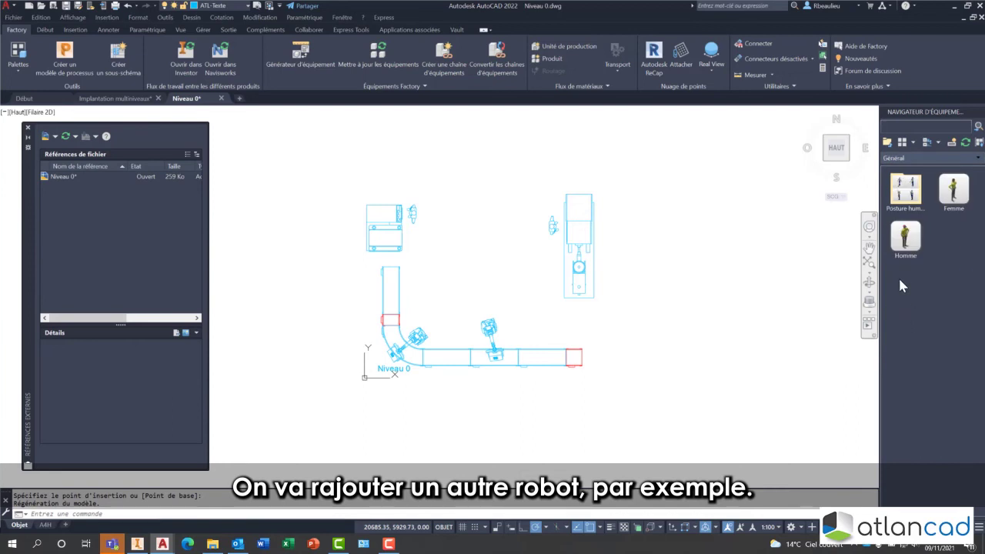
pyautogui.click(953, 190)
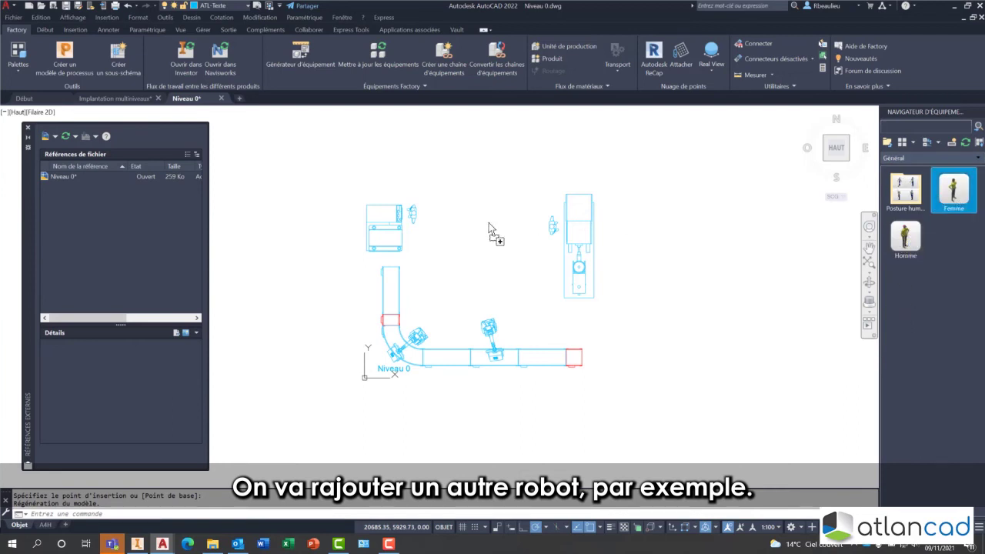
pyautogui.click(467, 250)
pyautogui.press('Escape')
pyautogui.moveTo(452, 303)
pyautogui.mouseDown(button='middle')
pyautogui.moveTo(445, 324)
pyautogui.moveTo(425, 297)
pyautogui.mouseUp(button='middle')
pyautogui.click(66, 6)
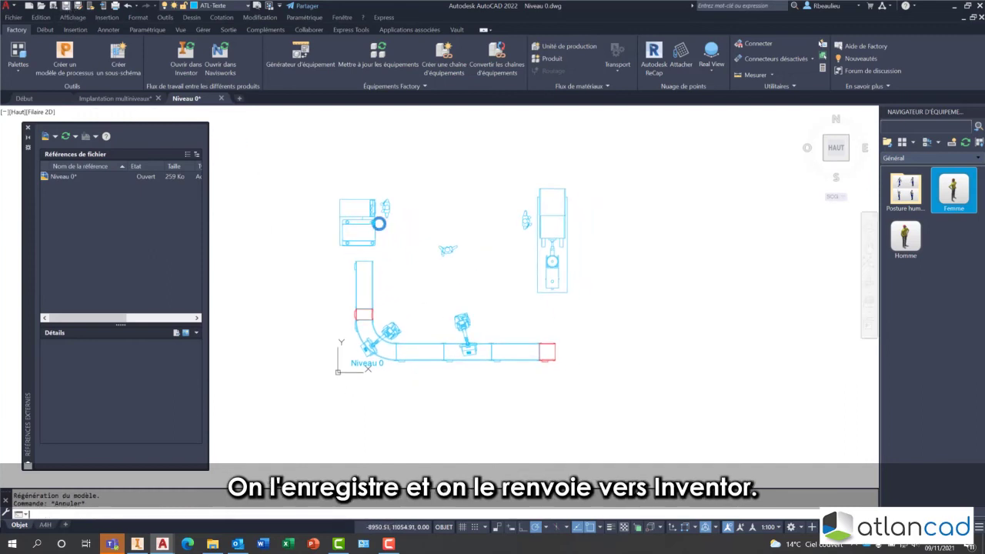
# Step: Open Niveau 0 in Inventor to update its 3D model, and close Niveau 0.iam with its changes saved
pyautogui.click(190, 63)
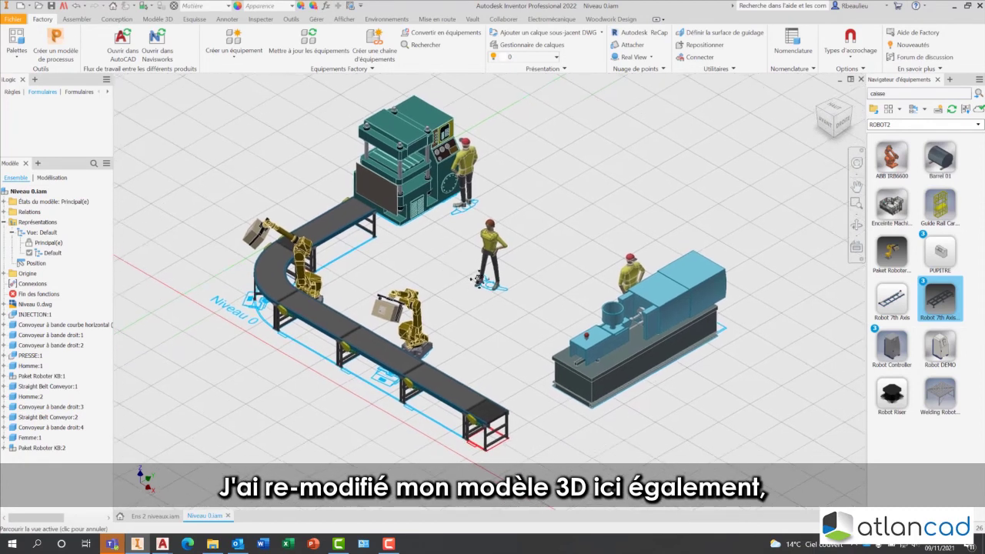
pyautogui.click(860, 80)
pyautogui.click(408, 286)
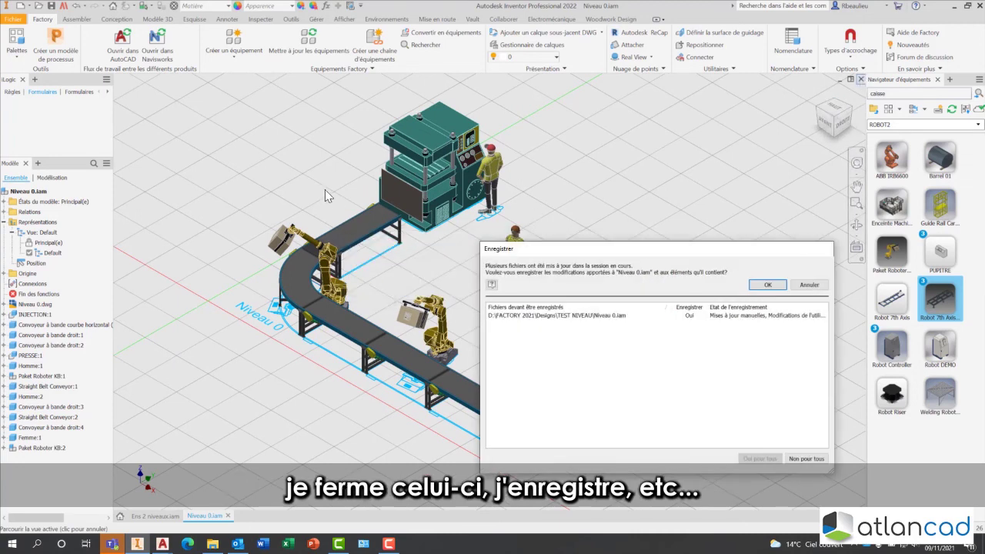
pyautogui.click(764, 288)
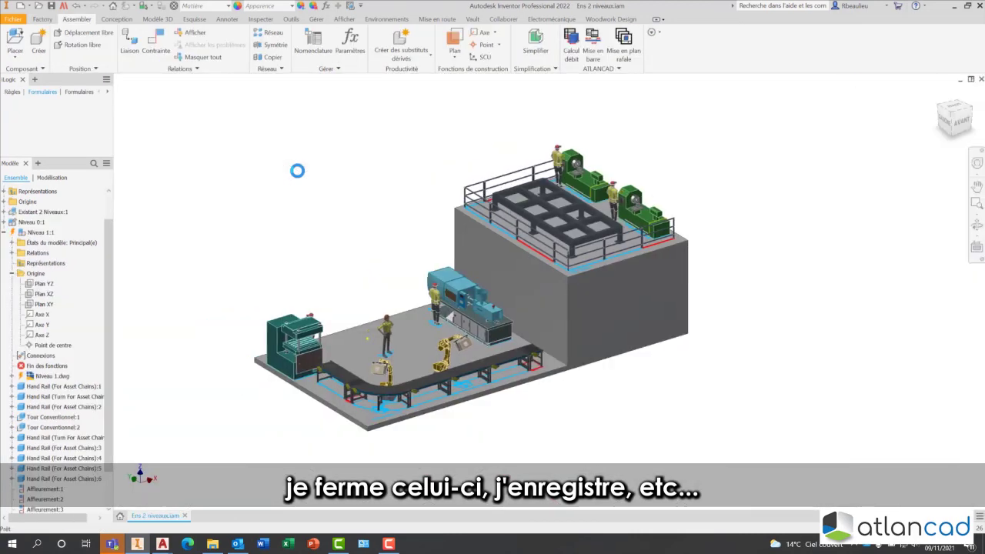
# Step: Examine the updated equipment on both levels of the Ens 2 niveaux assembly, highlighting Niveau 1 on the raised block
pyautogui.scroll(2, 340, 264)
pyautogui.click(640, 208)
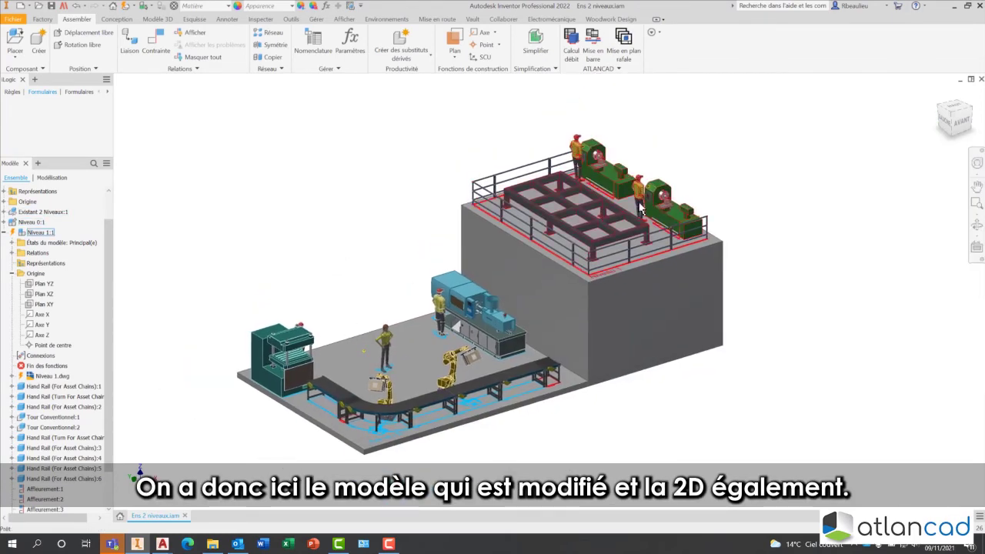
pyautogui.moveTo(352, 198); pyautogui.dragTo(363, 192, button='middle')
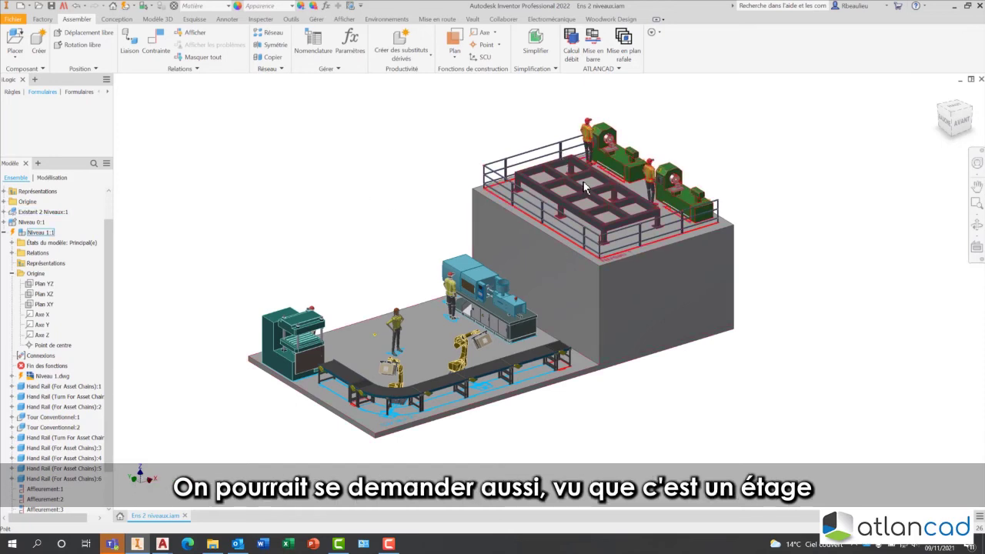
pyautogui.click(521, 235)
pyautogui.click(431, 244)
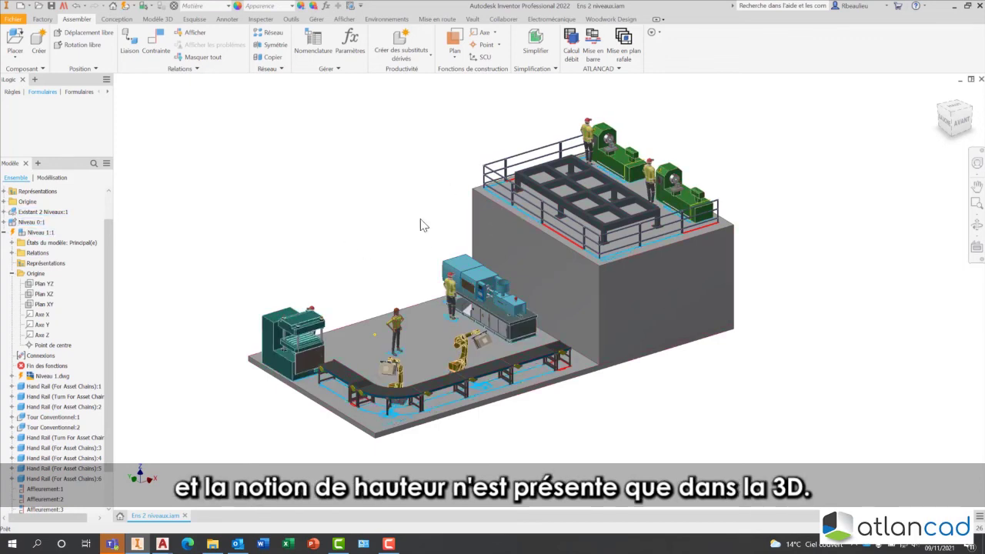
# Step: Edit the raised block of Existant 2 Niveaux in place, set its extrusion distance to 5500, and return to the assembly
pyautogui.moveTo(371, 194); pyautogui.dragTo(368, 186, button='middle')
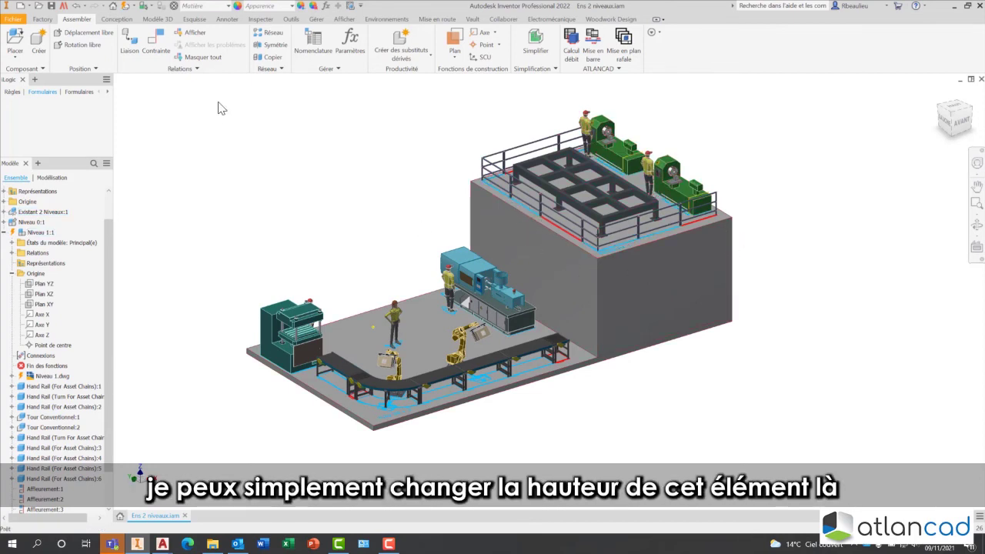
pyautogui.doubleClick(544, 255)
pyautogui.click(546, 258)
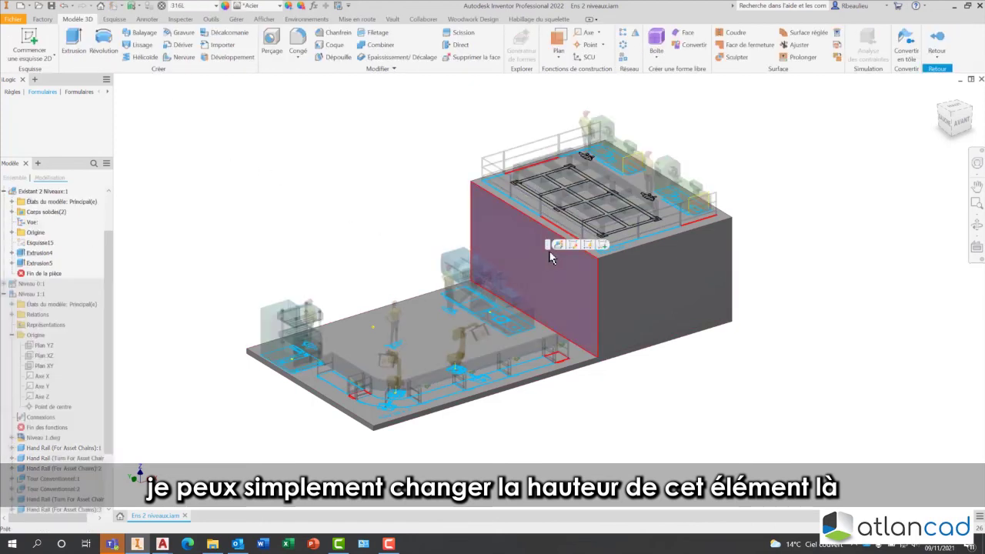
pyautogui.click(571, 245)
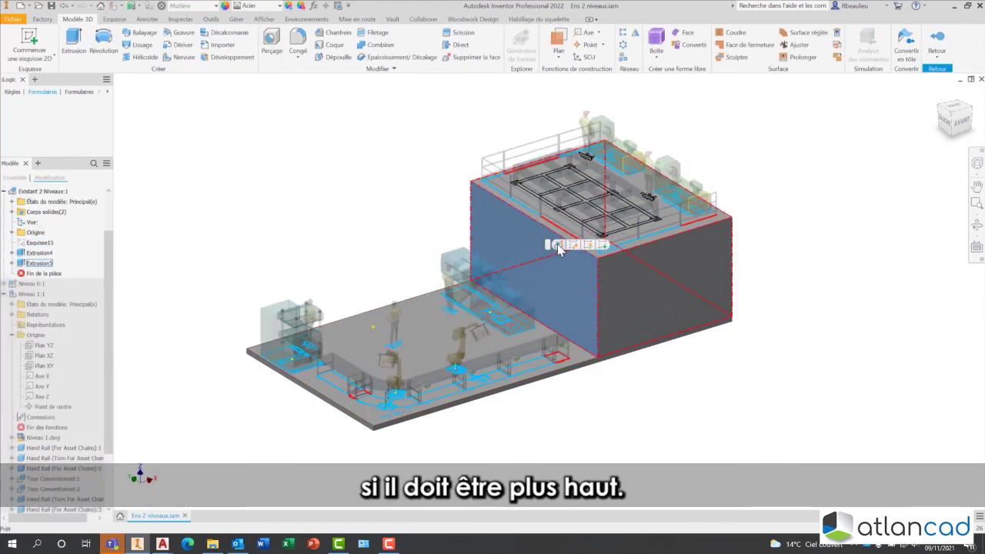
pyautogui.write('5500')
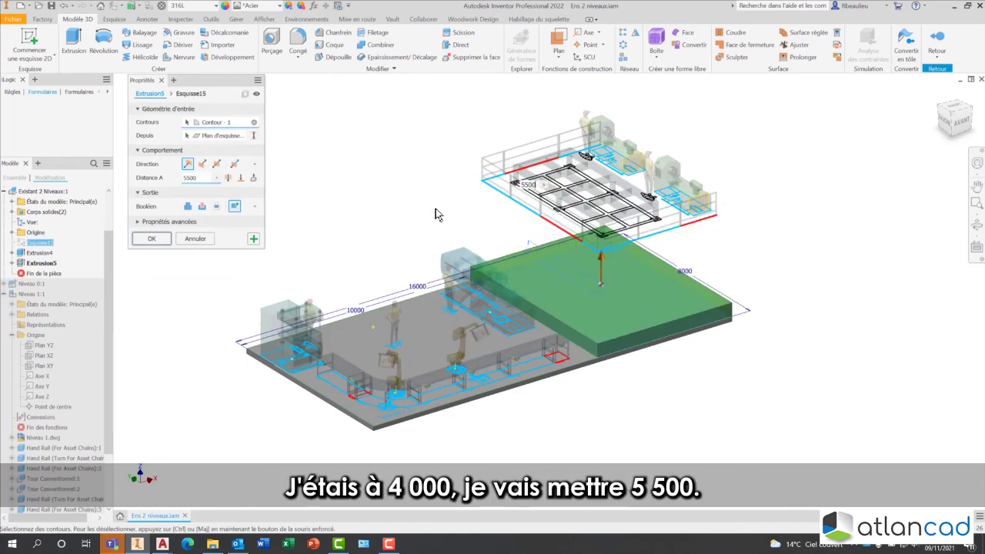
pyautogui.press('Return')
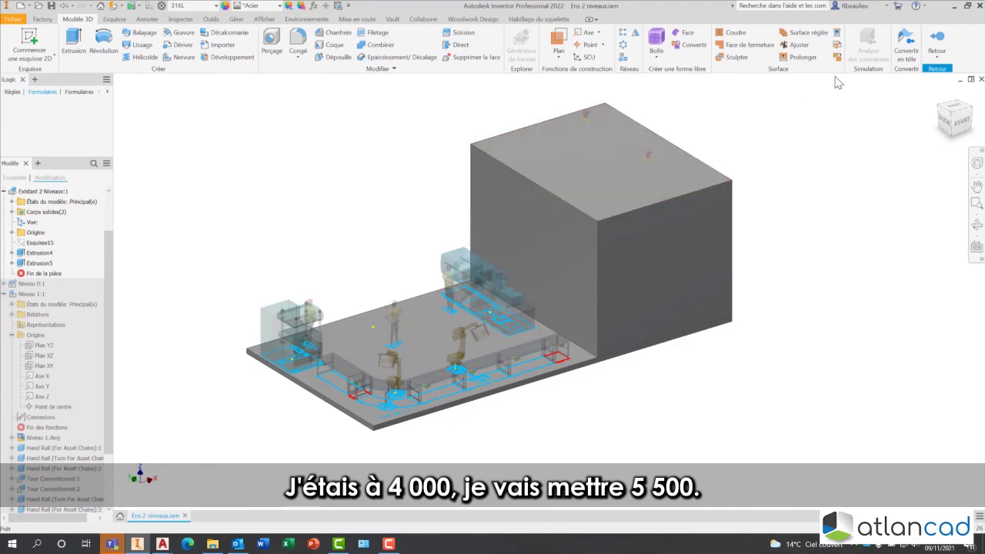
pyautogui.click(936, 42)
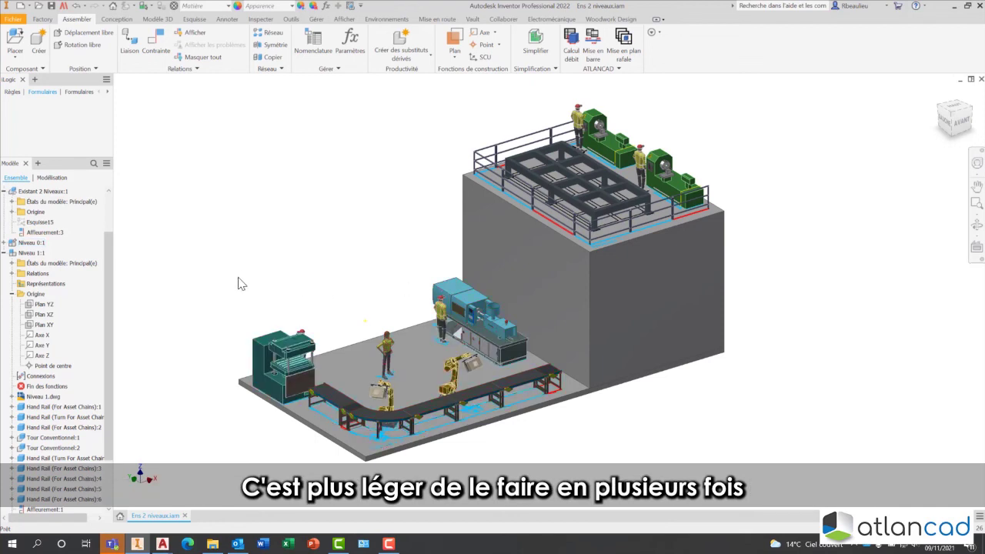
pyautogui.click(528, 177)
pyautogui.click(387, 239)
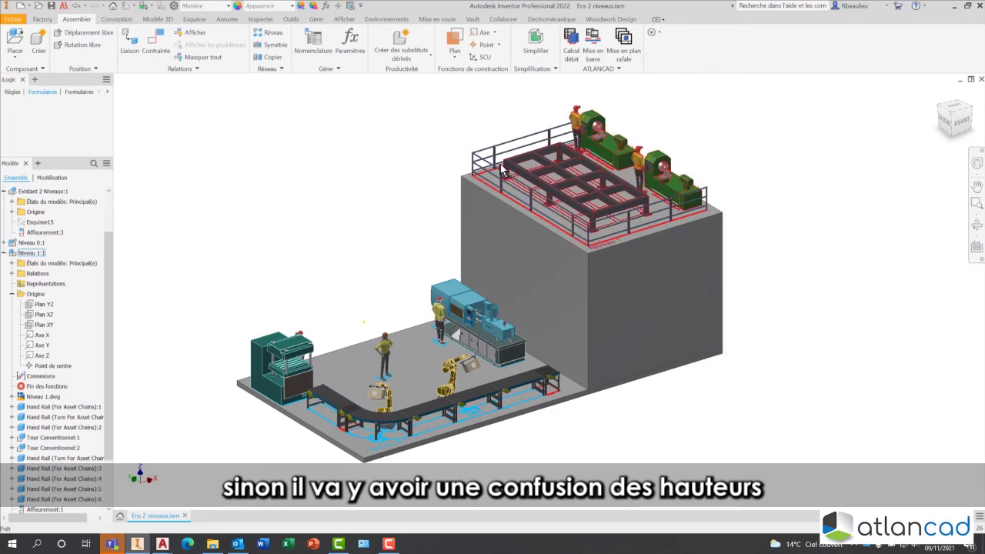